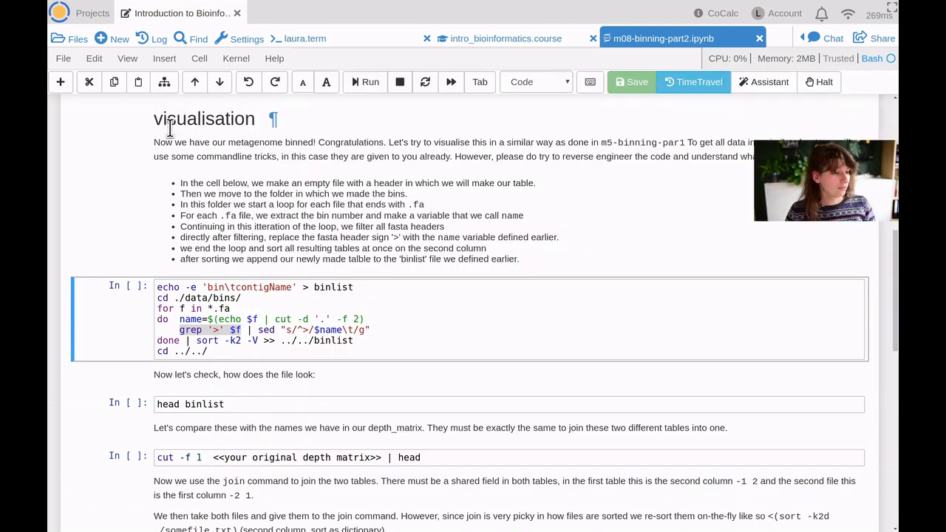
# Step: Examine the binlist code cell line by line, from the echo header and bins folder to the grep, sed and sort commands
pyautogui.scroll(-1, 261, 263)
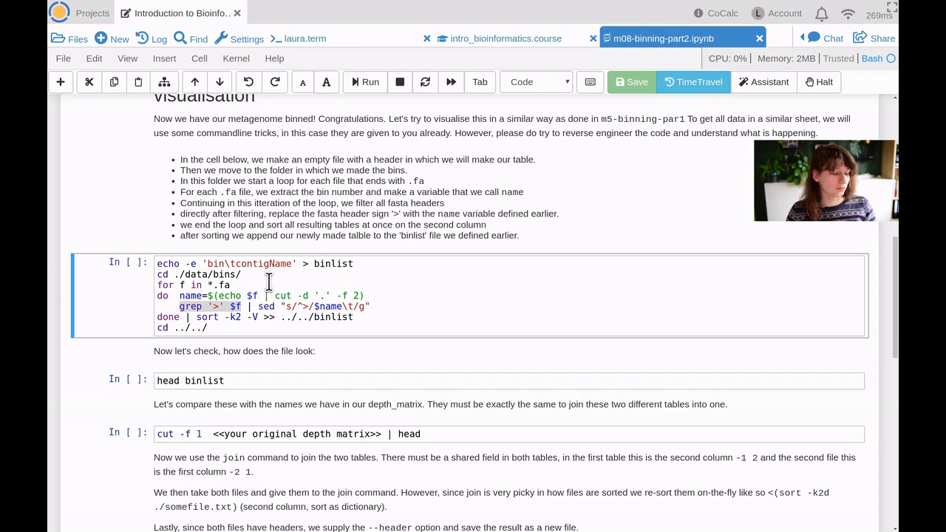
pyautogui.click(373, 264)
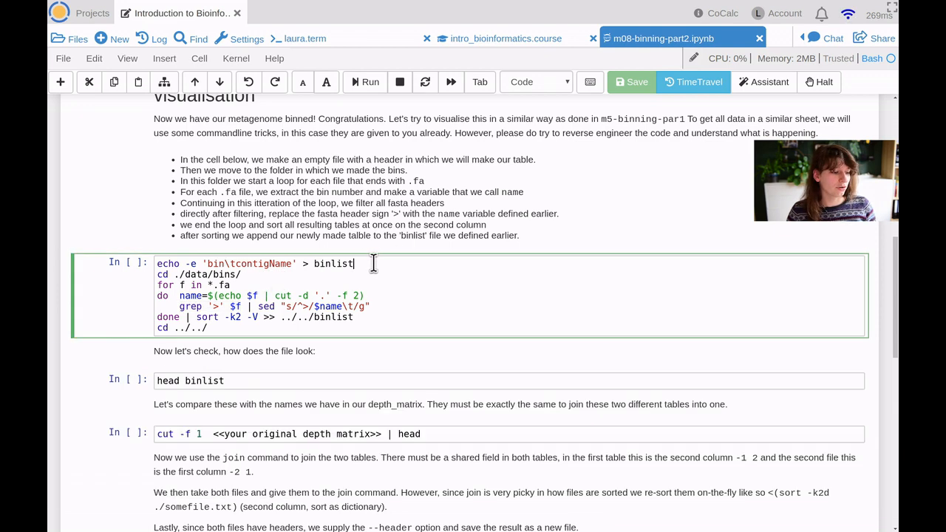
pyautogui.click(235, 231)
pyautogui.doubleClick(334, 265)
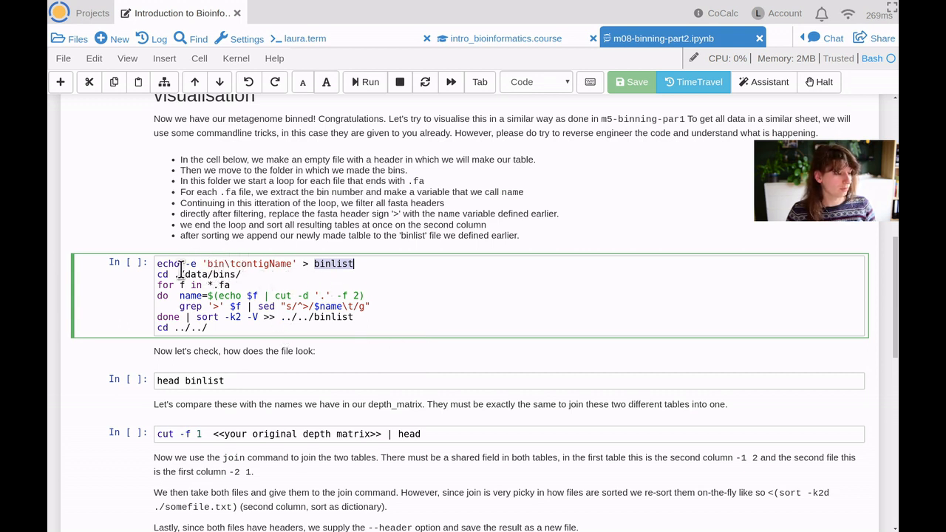
pyautogui.moveTo(157, 263); pyautogui.dragTo(408, 264)
pyautogui.click(407, 264)
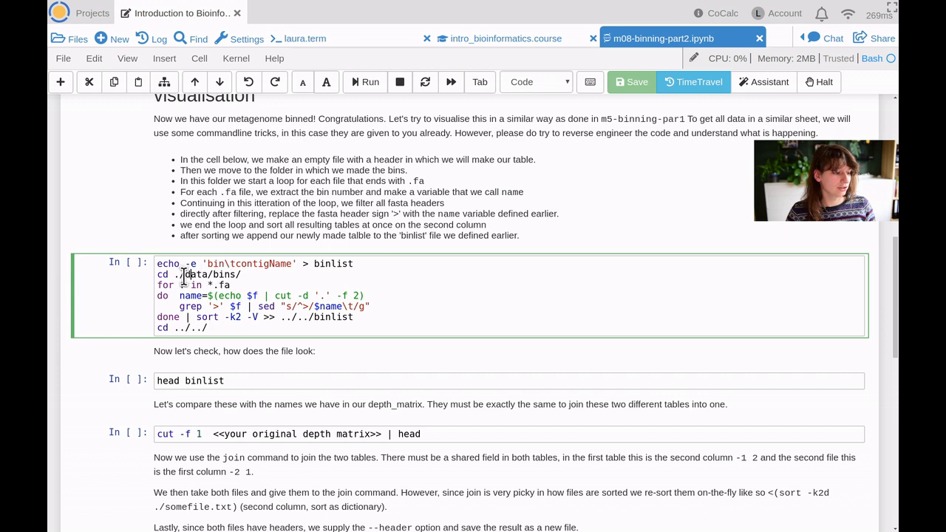
pyautogui.moveTo(184, 275); pyautogui.dragTo(235, 275)
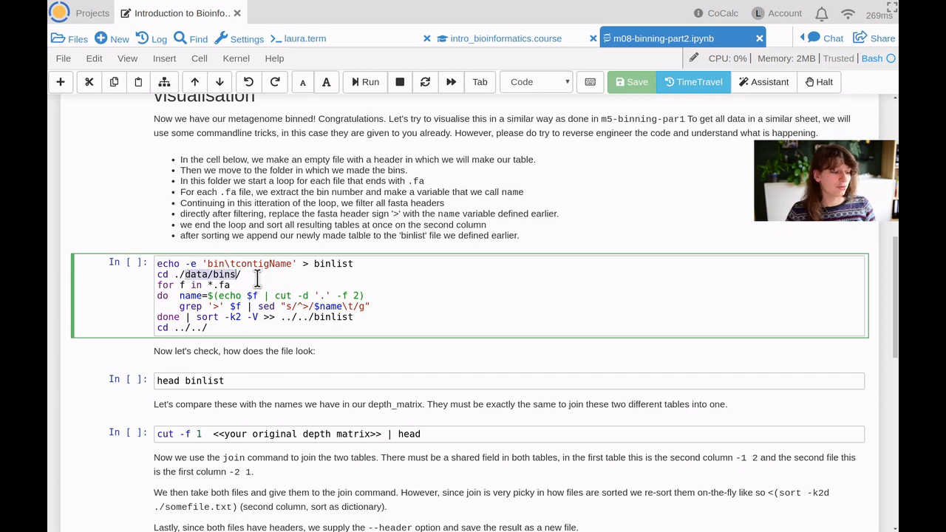
pyautogui.moveTo(246, 276); pyautogui.dragTo(181, 276)
pyautogui.click(247, 275)
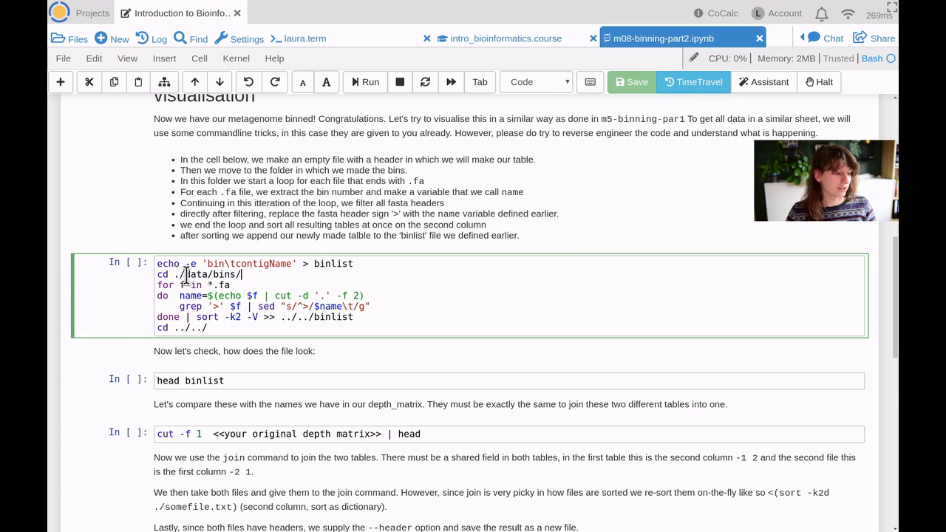
pyautogui.moveTo(186, 275); pyautogui.dragTo(242, 275)
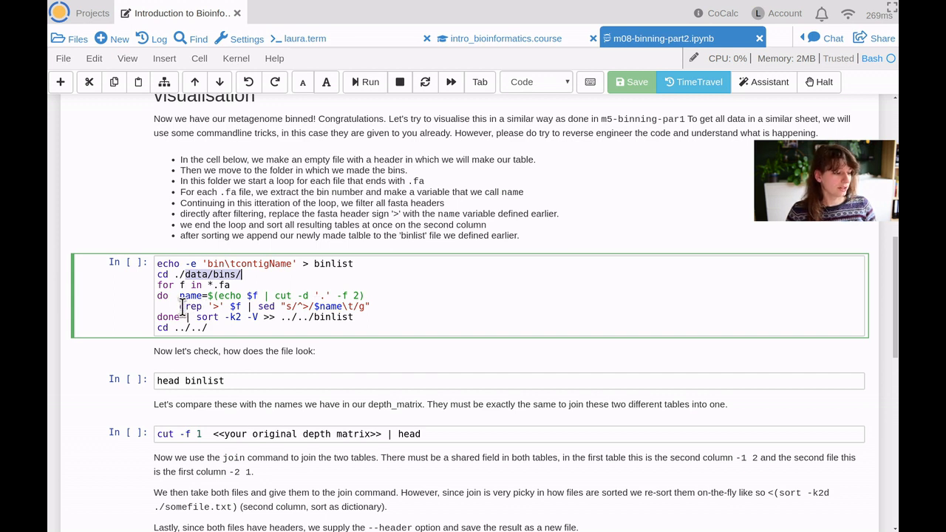
pyautogui.moveTo(179, 306); pyautogui.dragTo(251, 307)
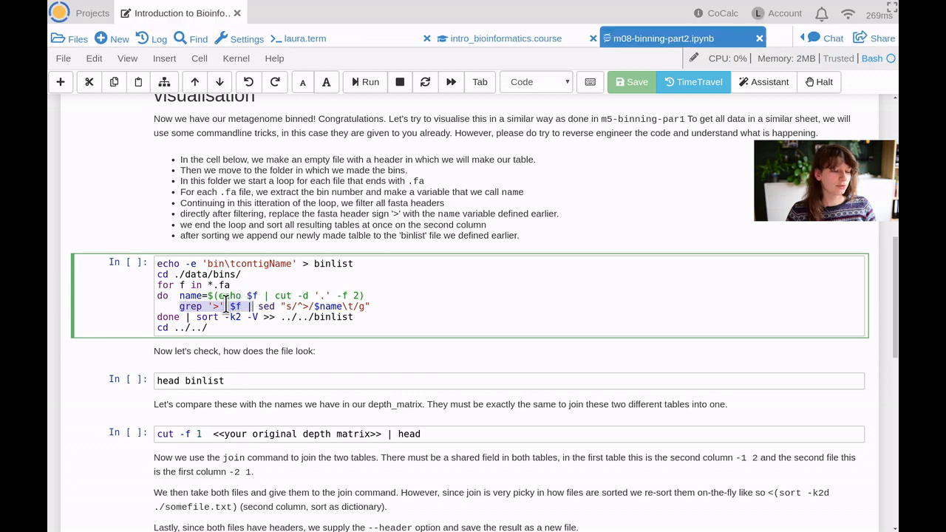
pyautogui.doubleClick(266, 306)
pyautogui.moveTo(285, 309); pyautogui.dragTo(391, 307)
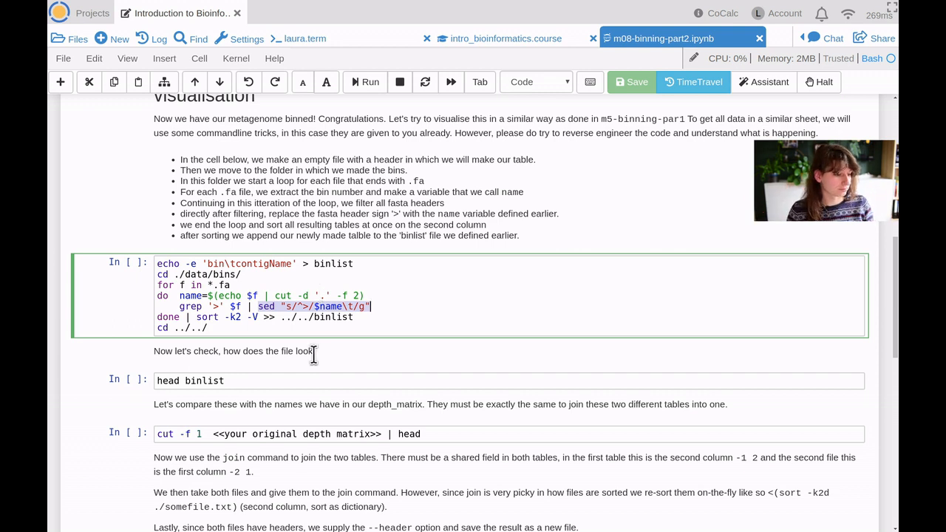
pyautogui.moveTo(197, 316); pyautogui.dragTo(364, 317)
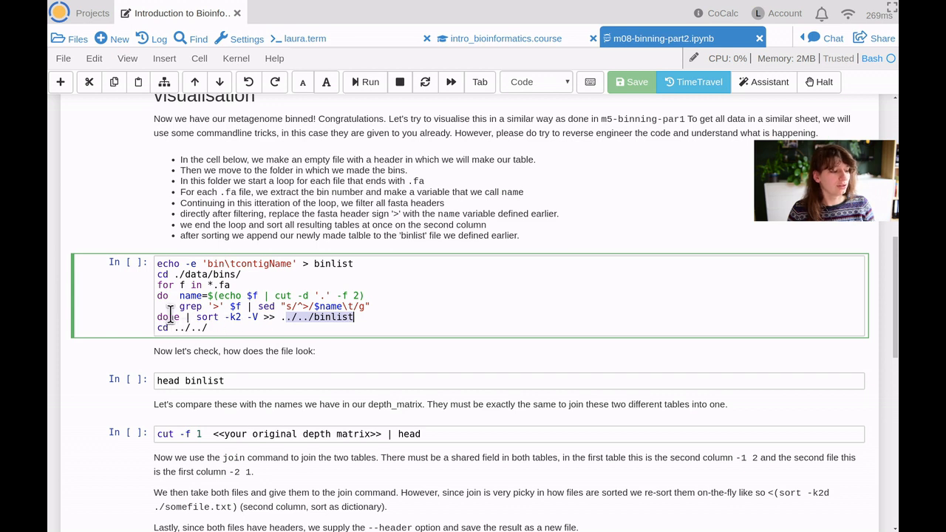
# Step: Run the code cell that builds the binlist table from the .fa files in ./data/bins/
pyautogui.click(211, 327)
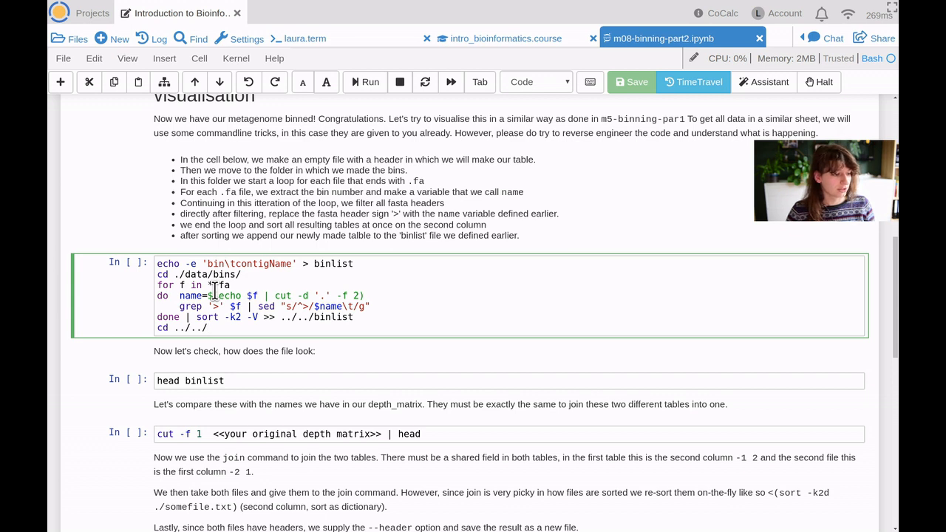
pyautogui.hotkey('ctrl', 'Return')
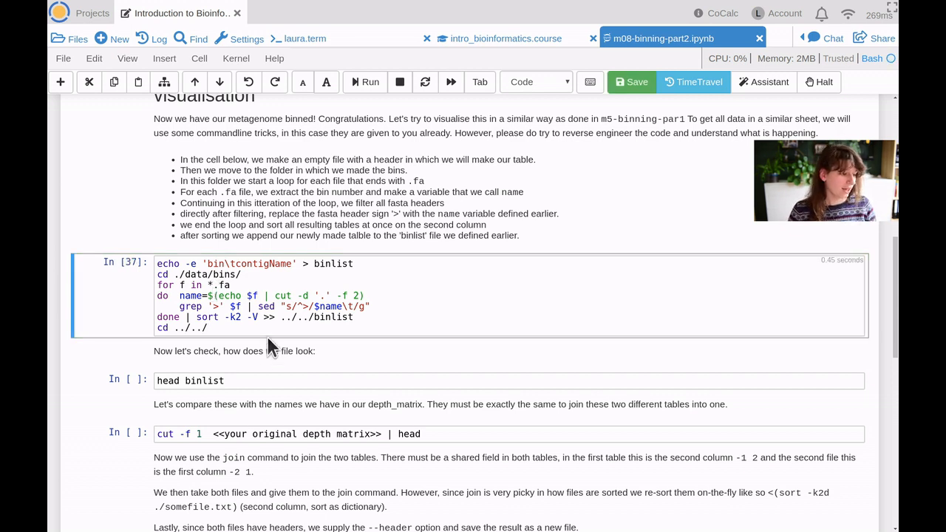
pyautogui.click(248, 381)
pyautogui.click(247, 290)
pyautogui.doubleClick(242, 235)
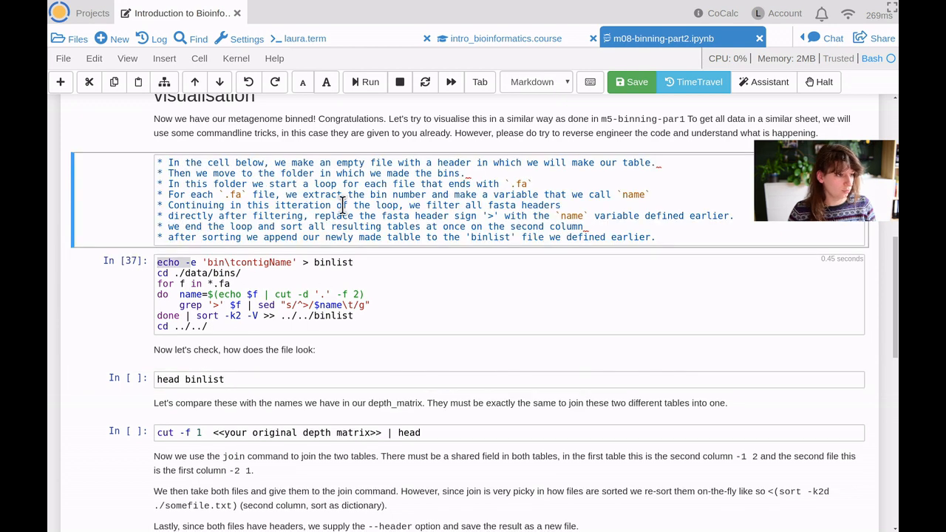
pyautogui.hotkey('ctrl', 'Return')
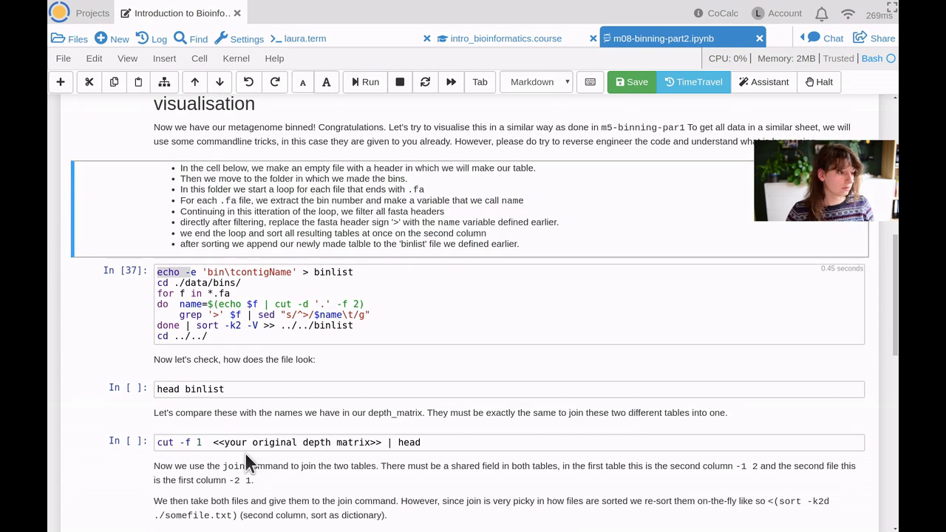
# Step: Run the head binlist cell to preview the newly made table
pyautogui.scroll(-2, 286, 449)
pyautogui.click(305, 247)
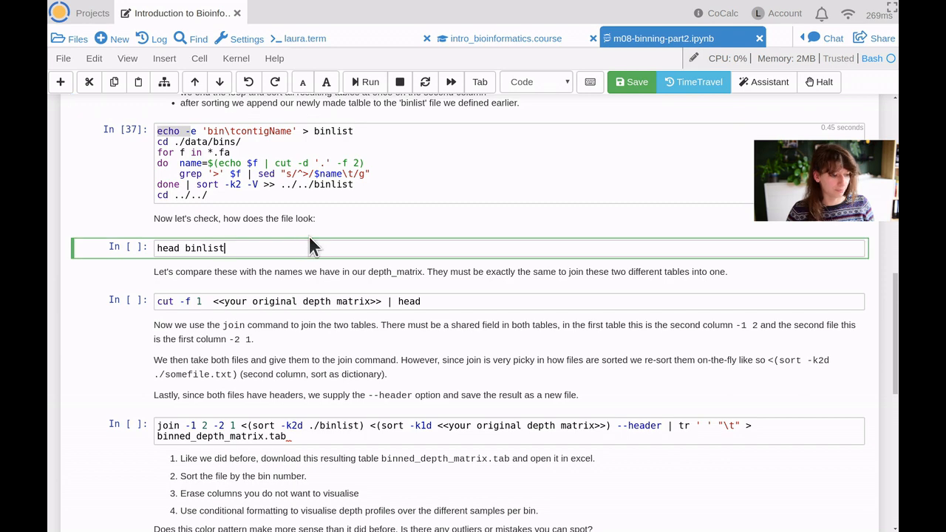
pyautogui.hotkey('ctrl', 'Return')
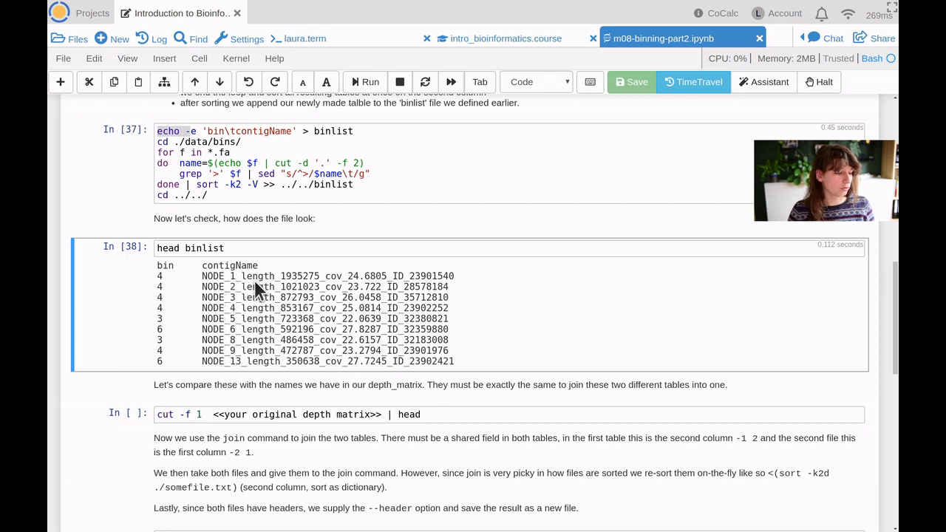
# Step: Replace the depth matrix placeholder in the cut command with data/depth_matrix.tab and run the cell
pyautogui.scroll(-2, 290, 358)
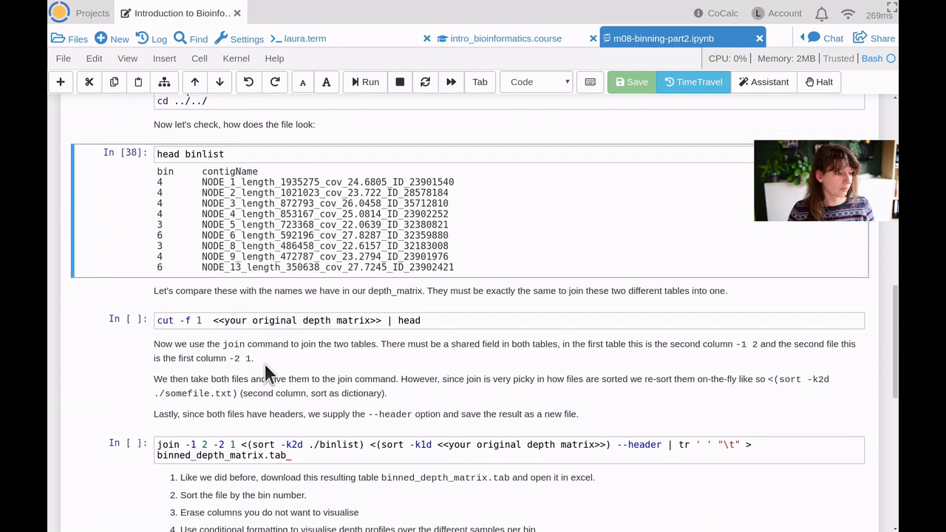
pyautogui.scroll(-1, 281, 325)
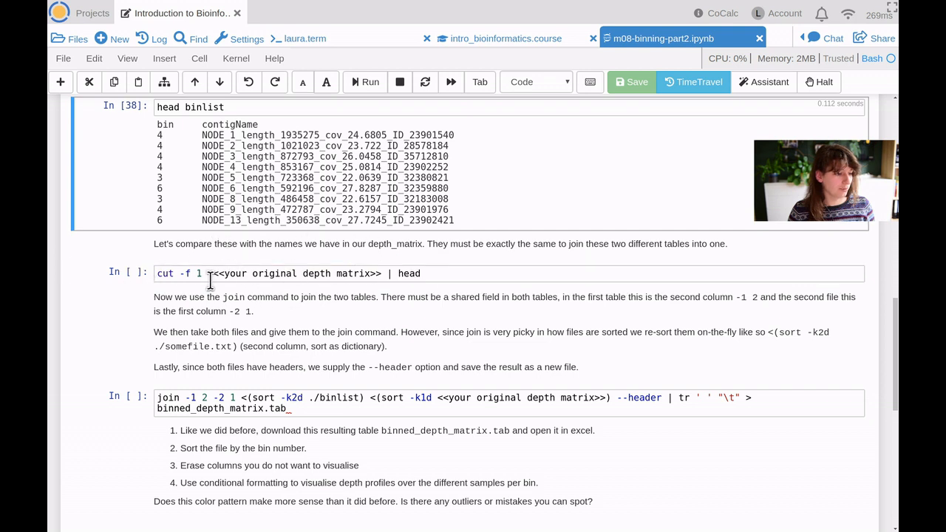
pyautogui.moveTo(210, 275); pyautogui.dragTo(382, 275)
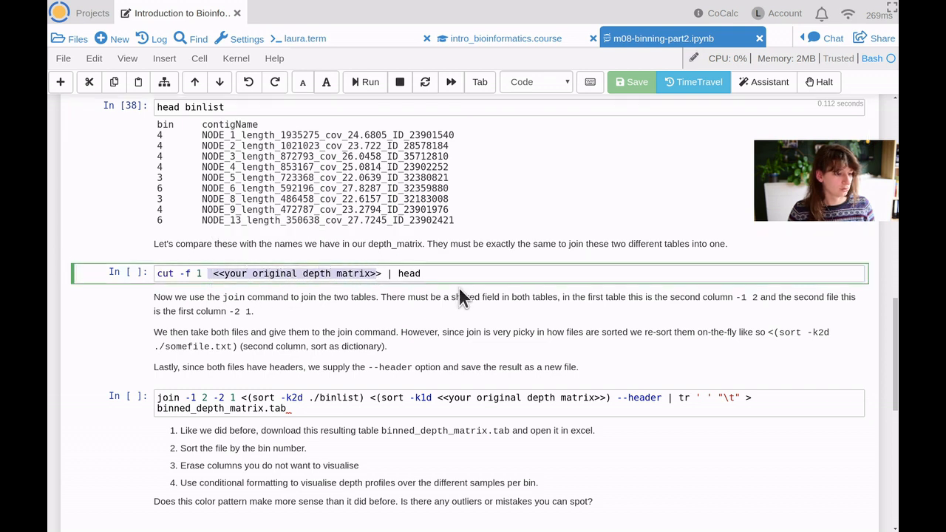
pyautogui.hotkey('shift', 'Right')
pyautogui.press('BackSpace')
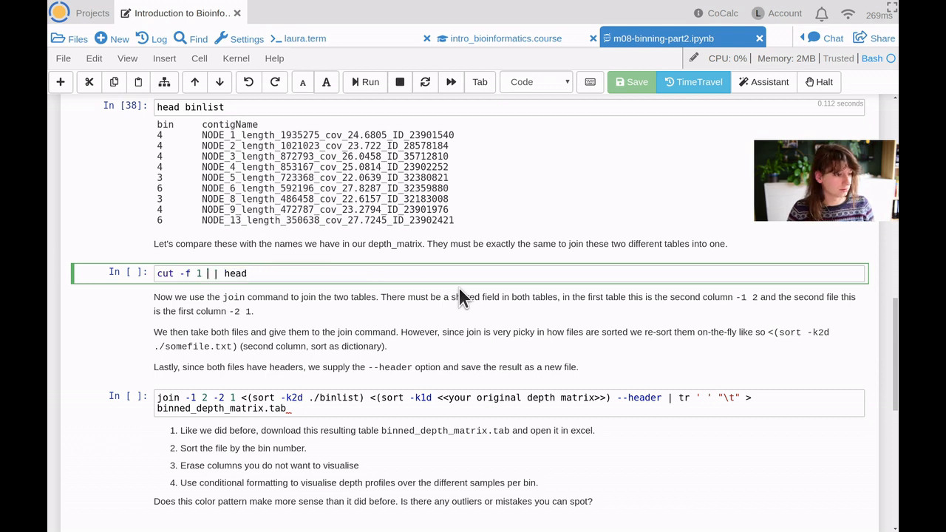
pyautogui.write('data/de')
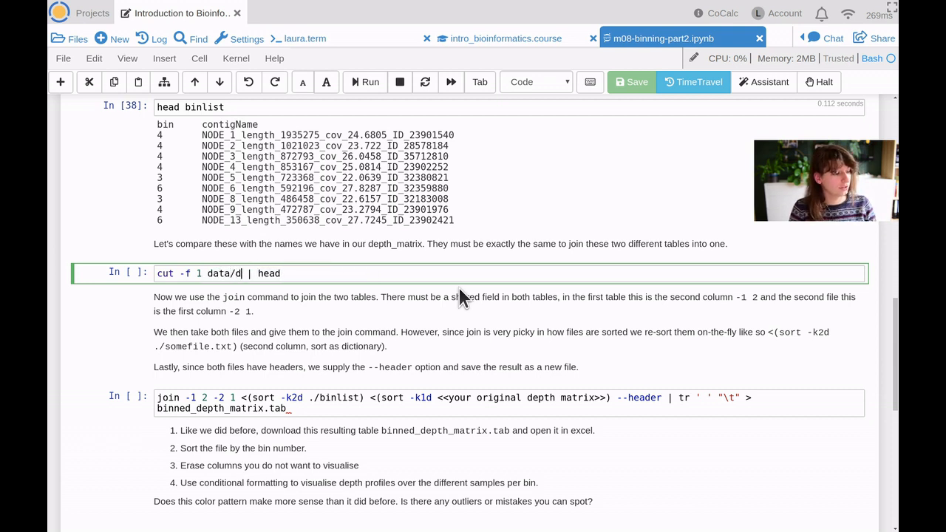
pyautogui.press('Tab')
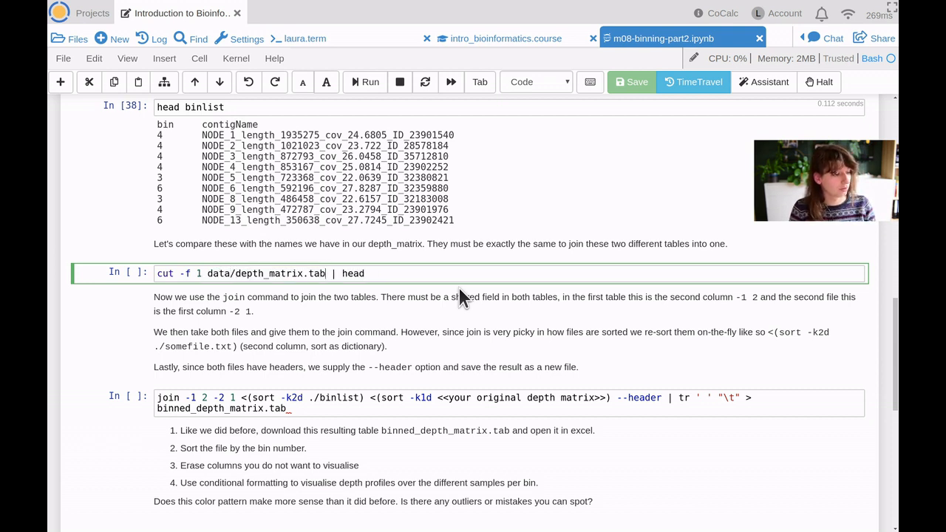
pyautogui.hotkey('shift', 'Return')
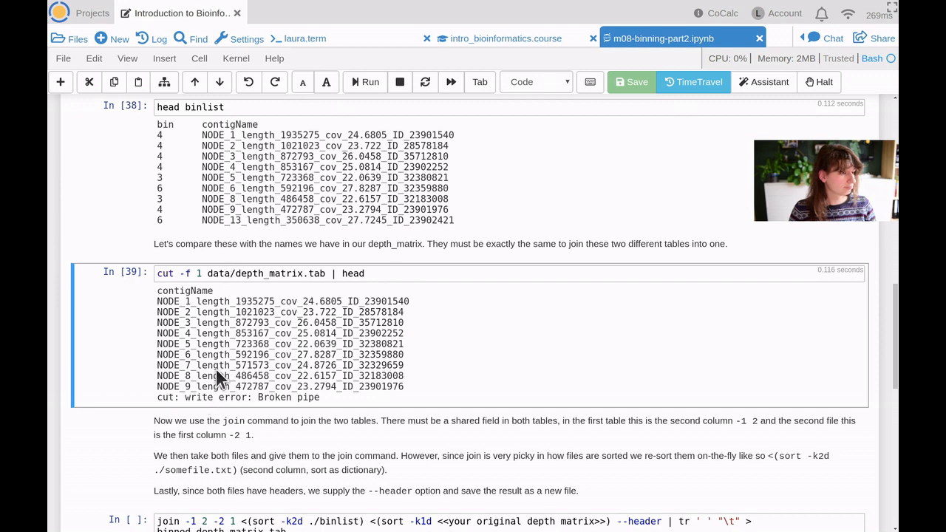
# Step: Compare the contig names of both outputs, and rerun the cut command with head limited to 11 lines using -n 11
pyautogui.scroll(3, 257, 296)
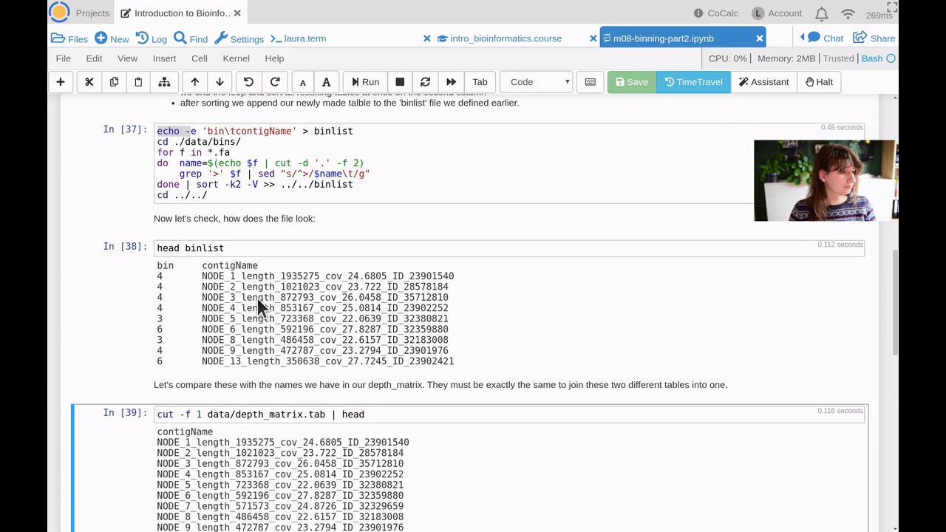
pyautogui.scroll(-3, 258, 307)
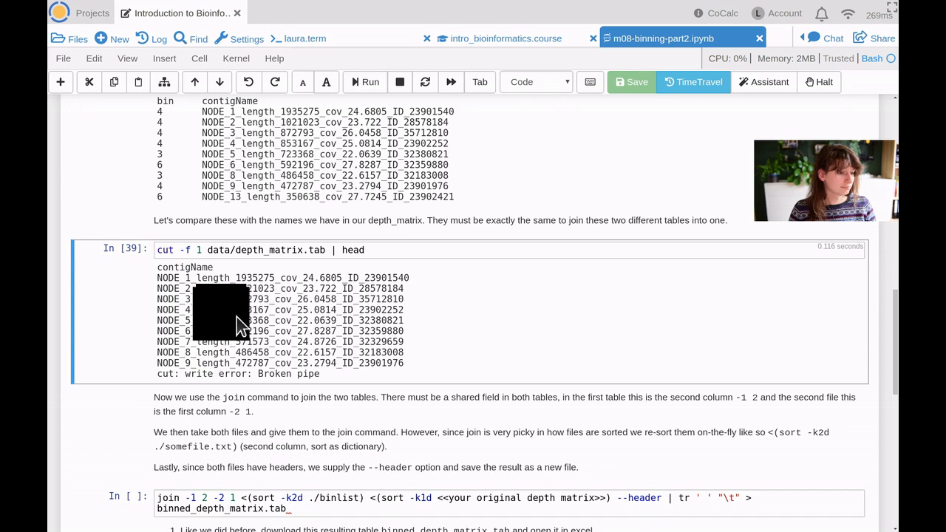
pyautogui.scroll(-4, 238, 349)
pyautogui.scroll(4, 238, 350)
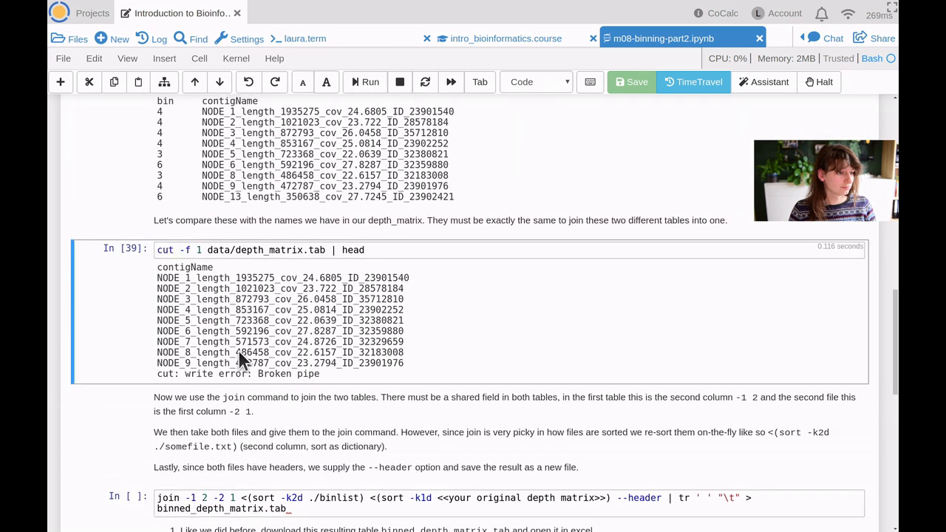
pyautogui.click(420, 240)
pyautogui.write('-')
pyautogui.write('n 11')
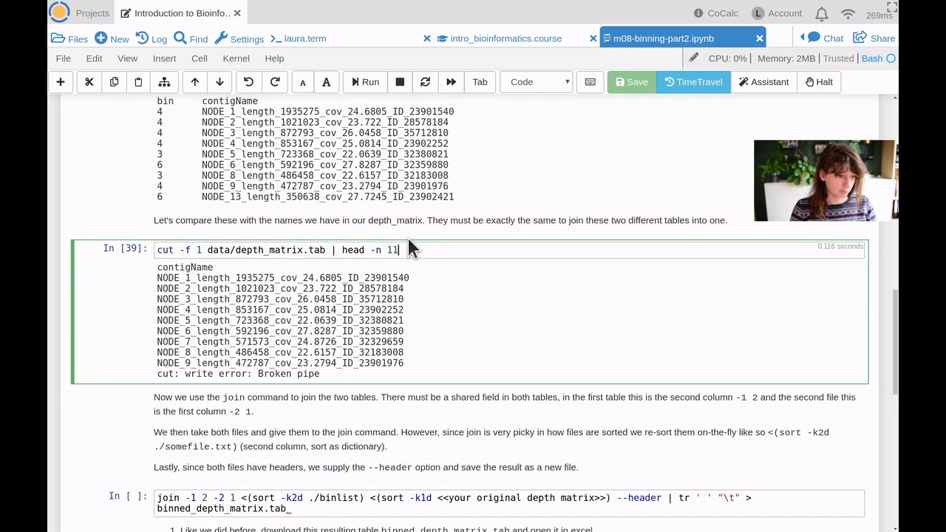
pyautogui.hotkey('shift', 'Return')
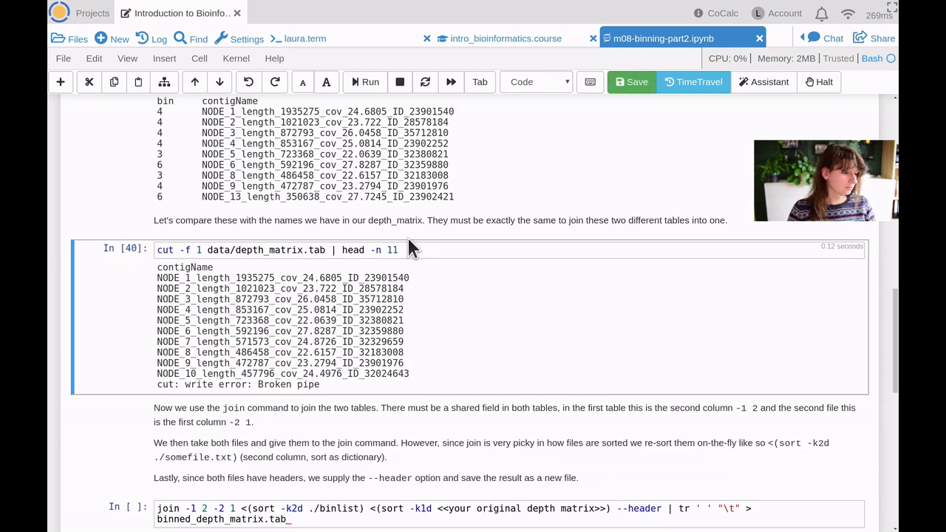
# Step: Remove the -n 11 option from the head command and rerun the cut cell
pyautogui.click(437, 250)
pyautogui.press('BackSpace')
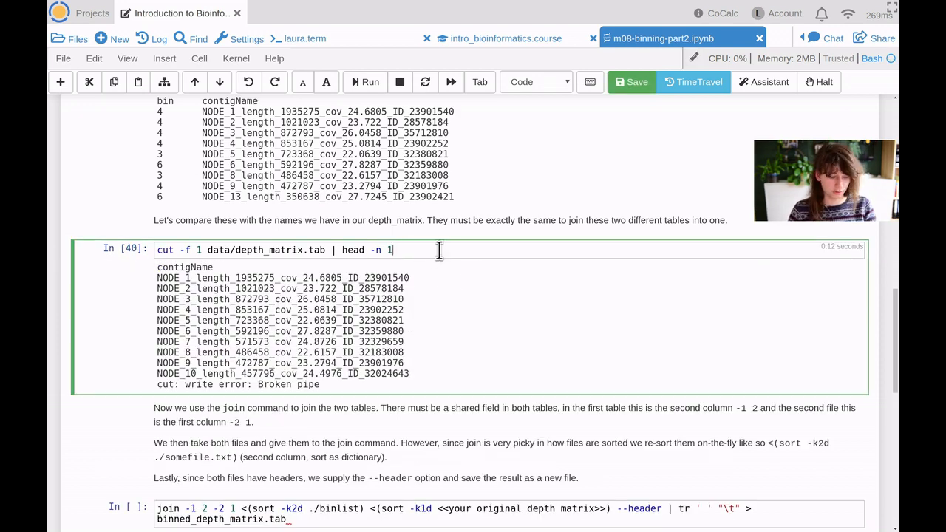
pyautogui.press('BackSpace')
pyautogui.press('BackSpace')
pyautogui.press('BackSpace')
pyautogui.press('BackSpace')
pyautogui.press('BackSpace')
pyautogui.hotkey('shift', 'Return')
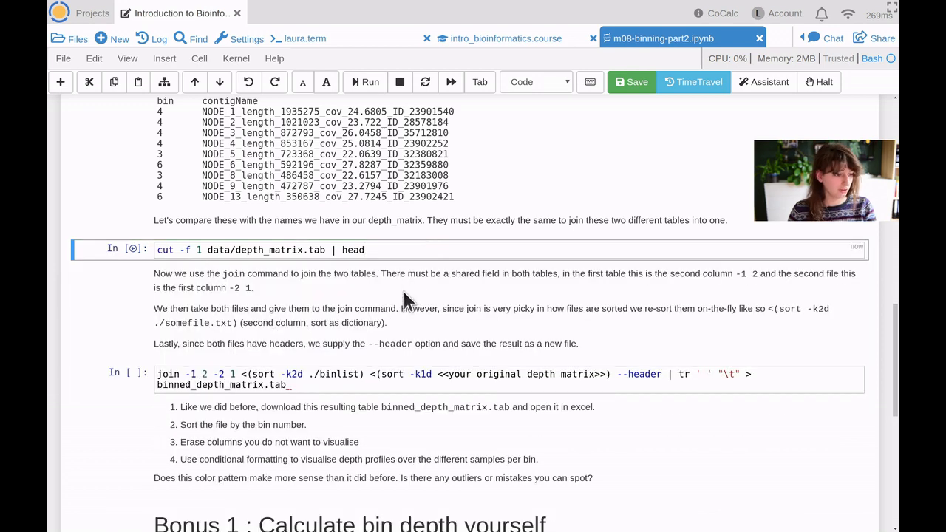
# Step: Add -n 12 to the head command in the cut cell and rerun it
pyautogui.scroll(-1, 405, 300)
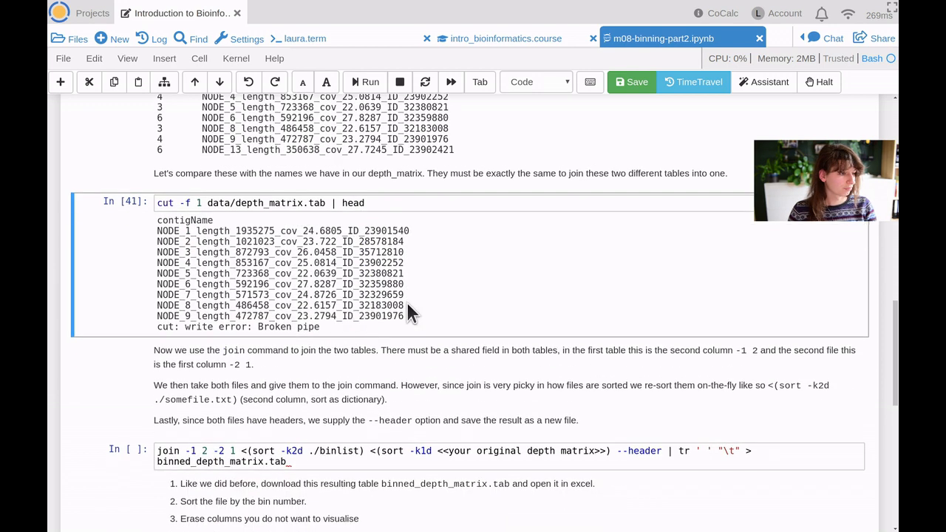
pyautogui.scroll(-1, 407, 302)
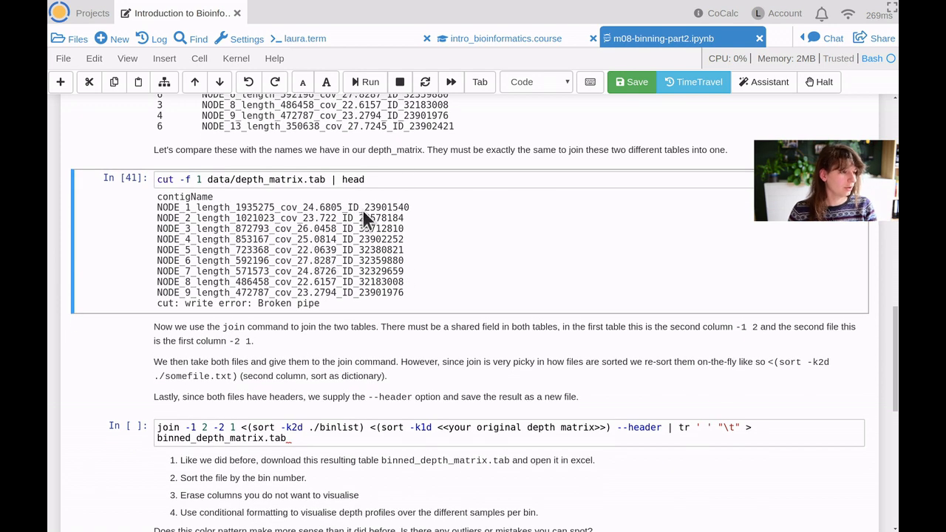
pyautogui.scroll(2, 385, 244)
pyautogui.click(397, 269)
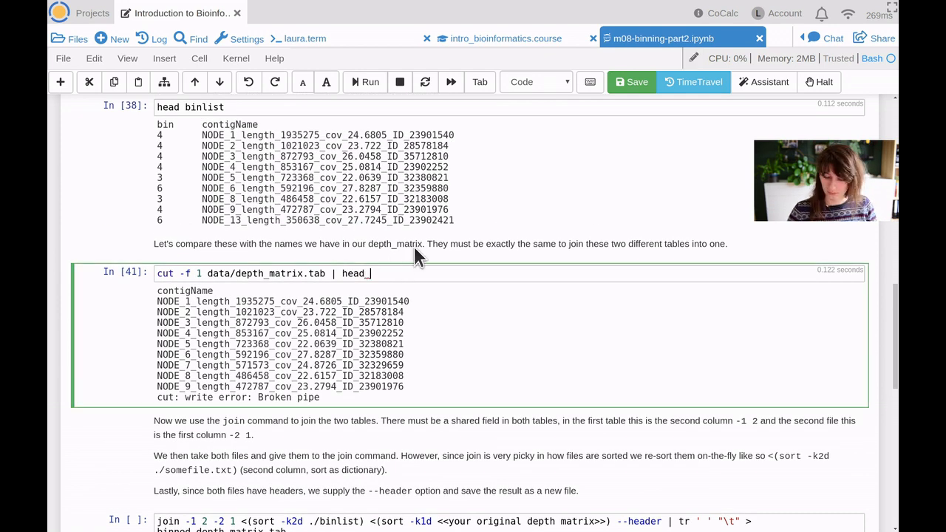
pyautogui.write('-n')
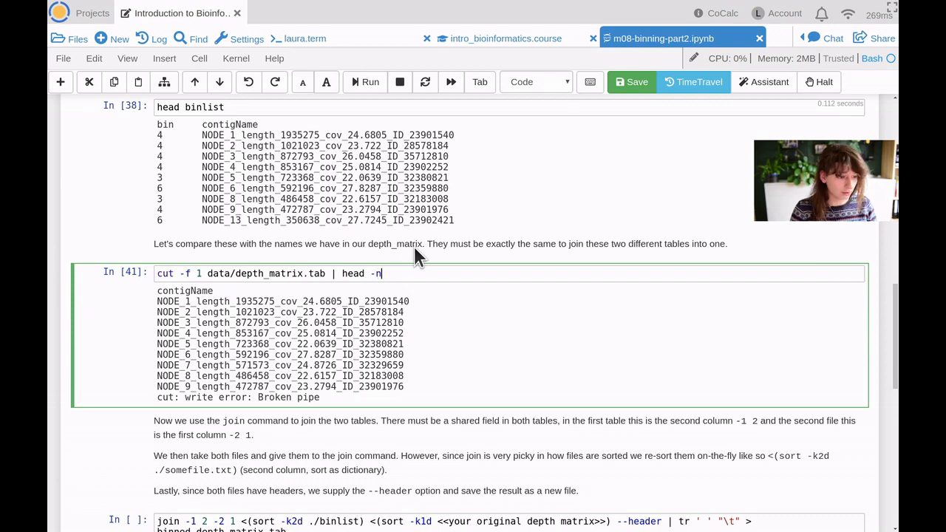
pyautogui.write(' 12')
pyautogui.hotkey('ctrl', 'Return')
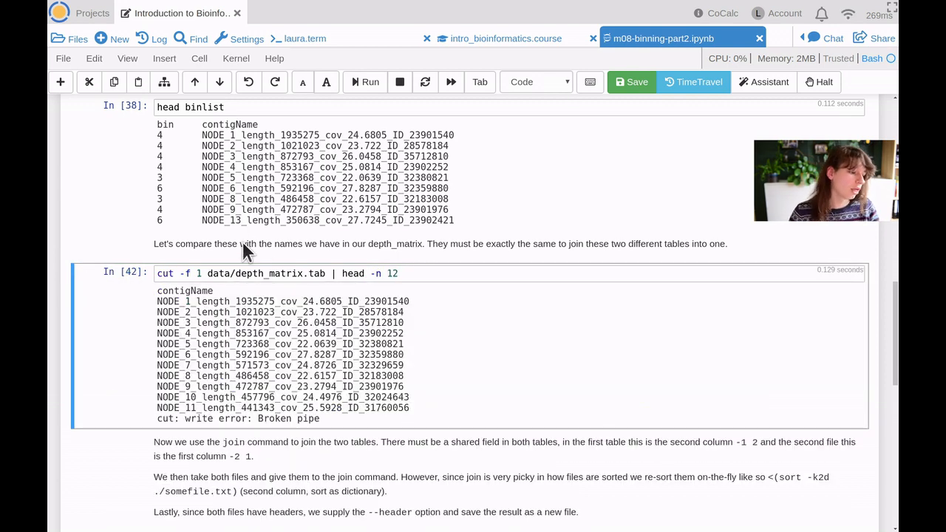
# Step: Raise the head limit in the cut cell to 15 lines with -n 15 and rerun the cell
pyautogui.scroll(-1, 260, 271)
pyautogui.scroll(1, 261, 271)
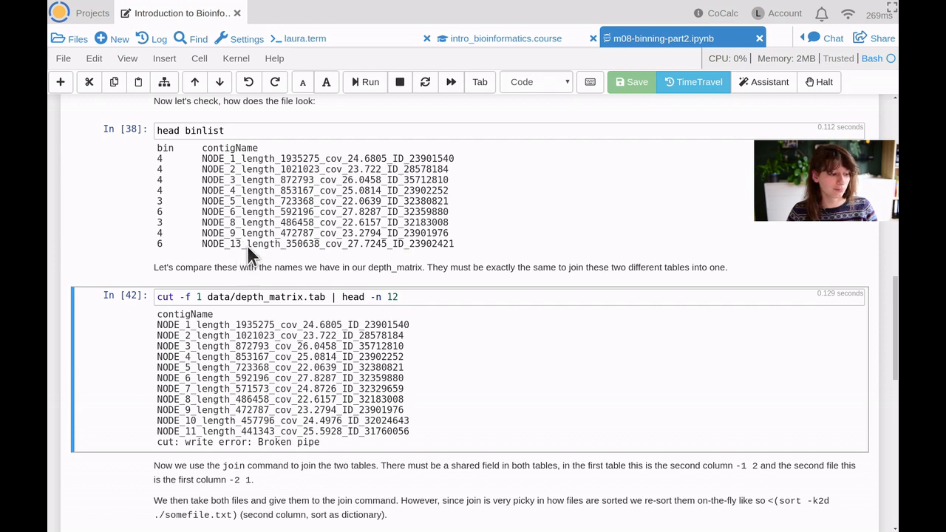
pyautogui.click(418, 296)
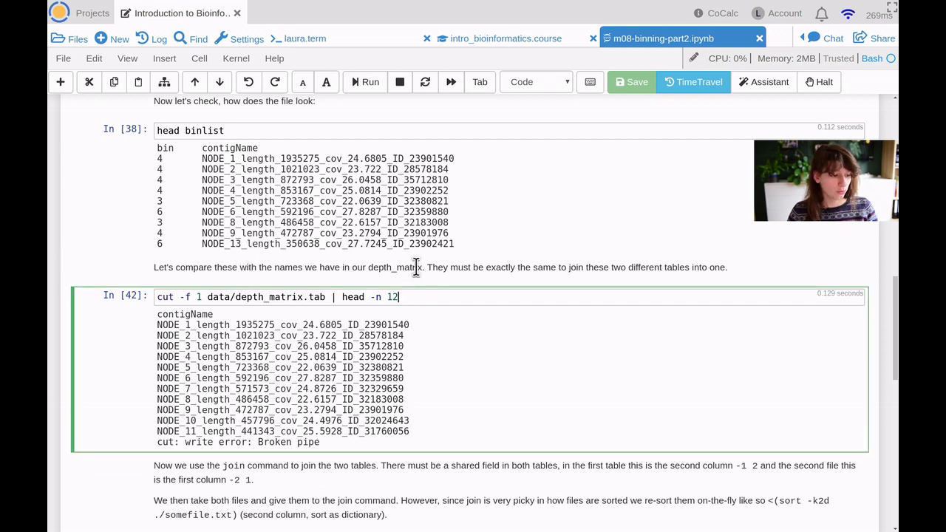
pyautogui.press('BackSpace')
pyautogui.write('5')
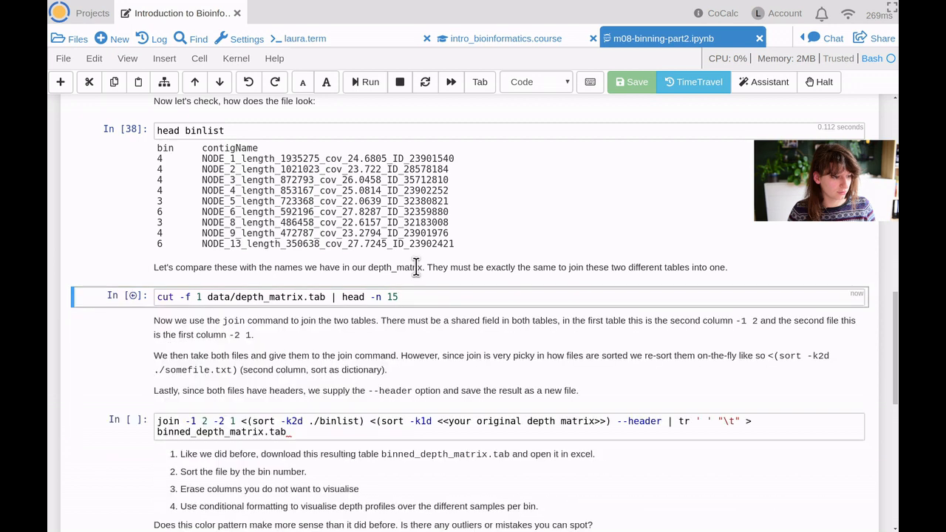
pyautogui.hotkey('ctrl', 'Return')
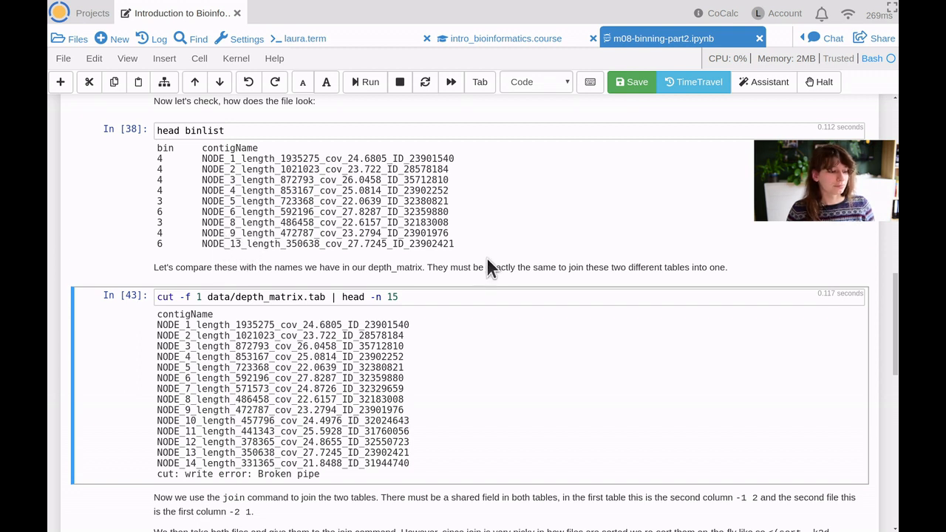
# Step: Compare the first contig name in the depth matrix output with the first contig name in the binlist output
pyautogui.moveTo(780, 113)
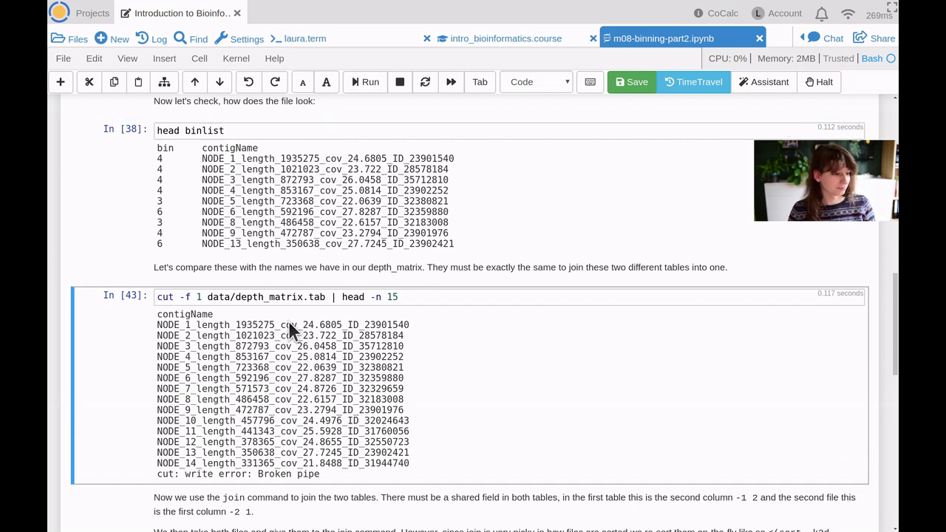
pyautogui.scroll(-3, 355, 340)
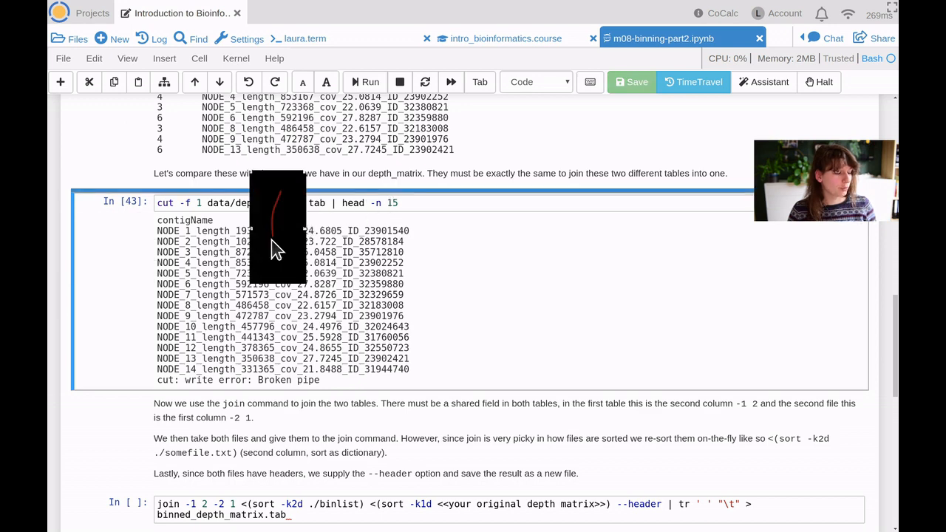
pyautogui.scroll(1, 257, 273)
pyautogui.moveTo(157, 277); pyautogui.dragTo(412, 272)
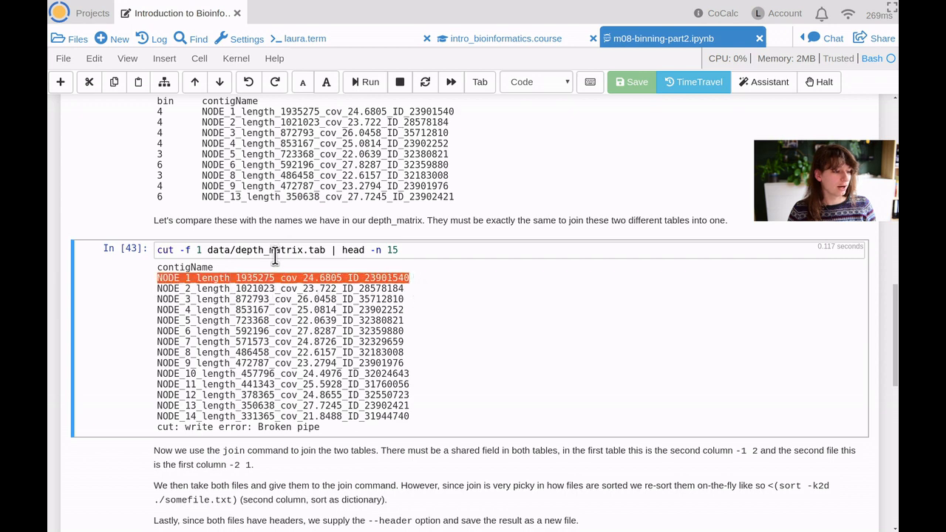
pyautogui.scroll(2, 271, 278)
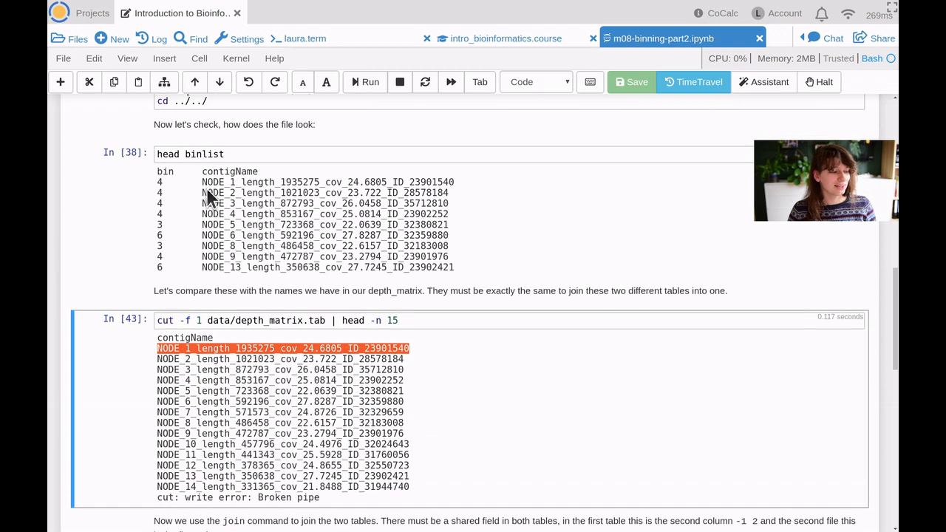
pyautogui.moveTo(200, 178); pyautogui.dragTo(451, 181)
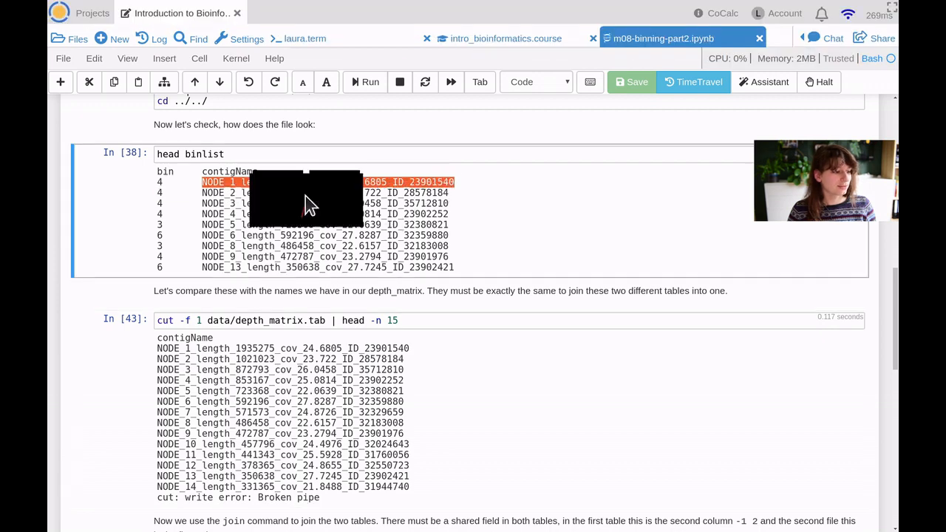
pyautogui.scroll(-1, 297, 245)
pyautogui.scroll(-1, 300, 253)
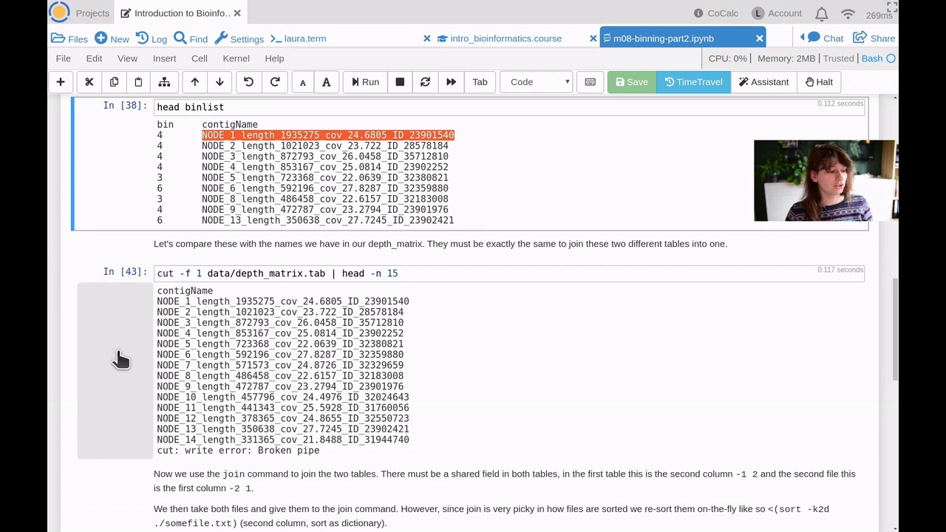
# Step: Replace the original depth matrix placeholder in the join command with ./data/depth_matrix.tab and run the cell
pyautogui.scroll(-1, 279, 377)
pyautogui.scroll(-6, 279, 377)
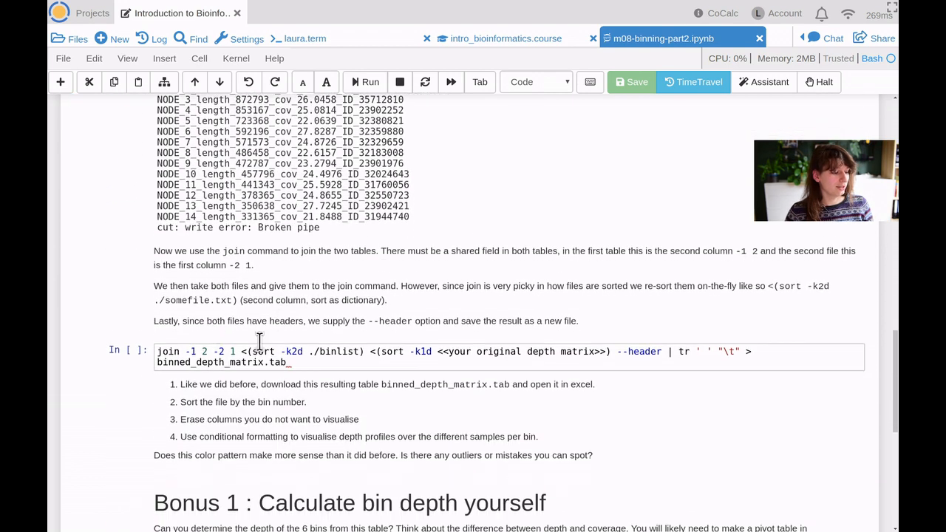
pyautogui.scroll(-1, 247, 330)
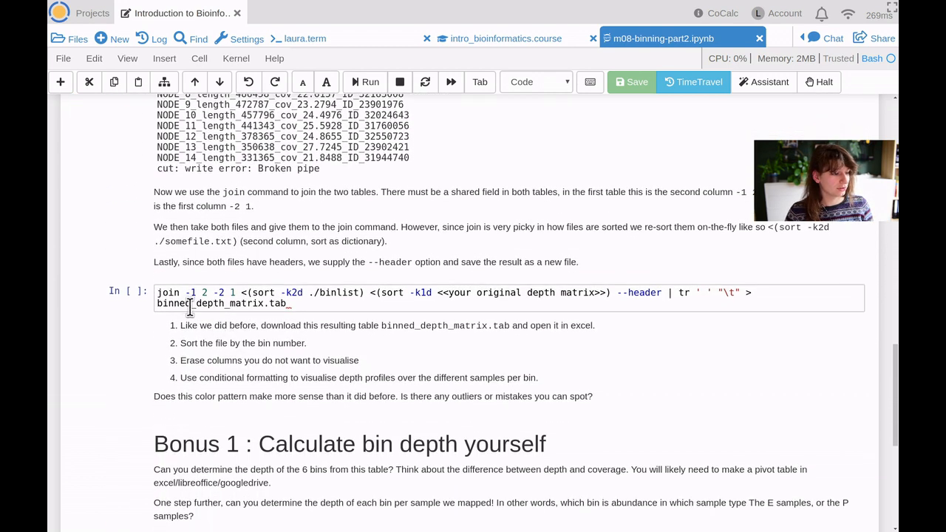
pyautogui.click(164, 292)
pyautogui.doubleClick(167, 292)
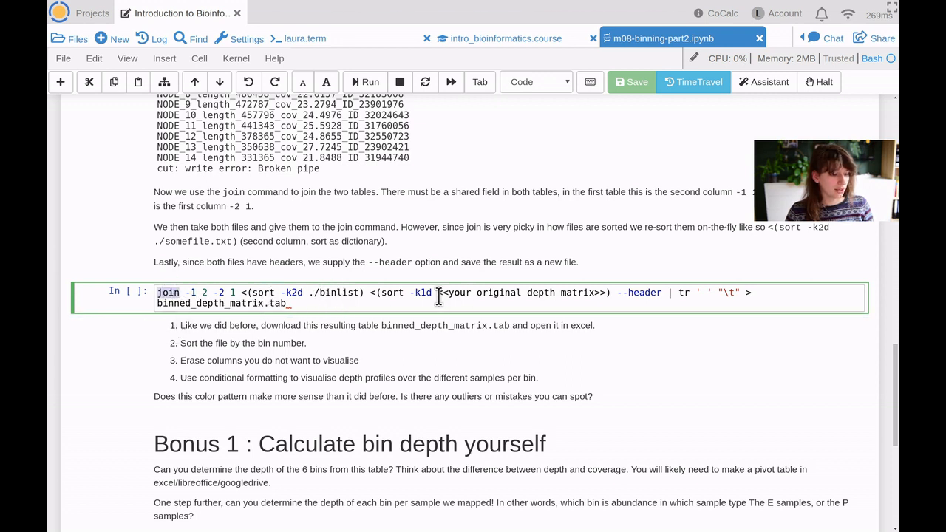
pyautogui.moveTo(437, 293); pyautogui.dragTo(621, 302)
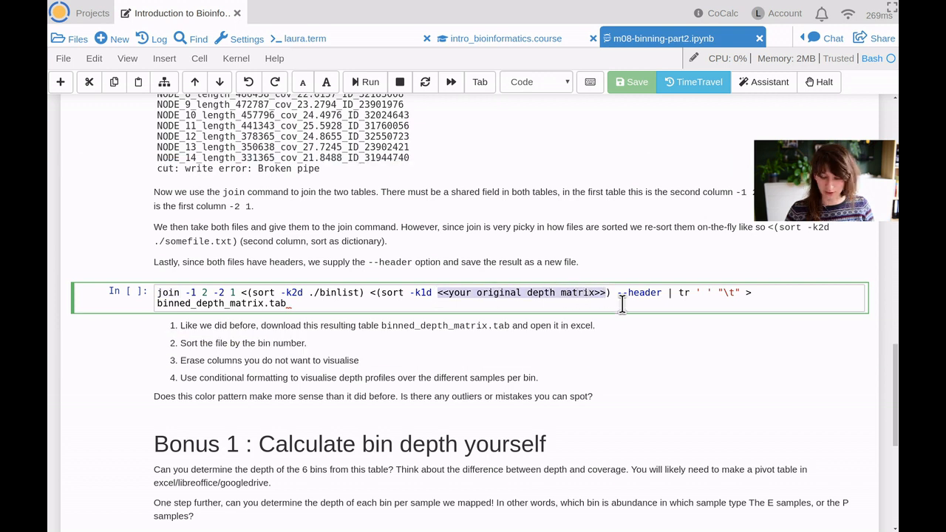
pyautogui.press('BackSpace')
pyautogui.write('./data')
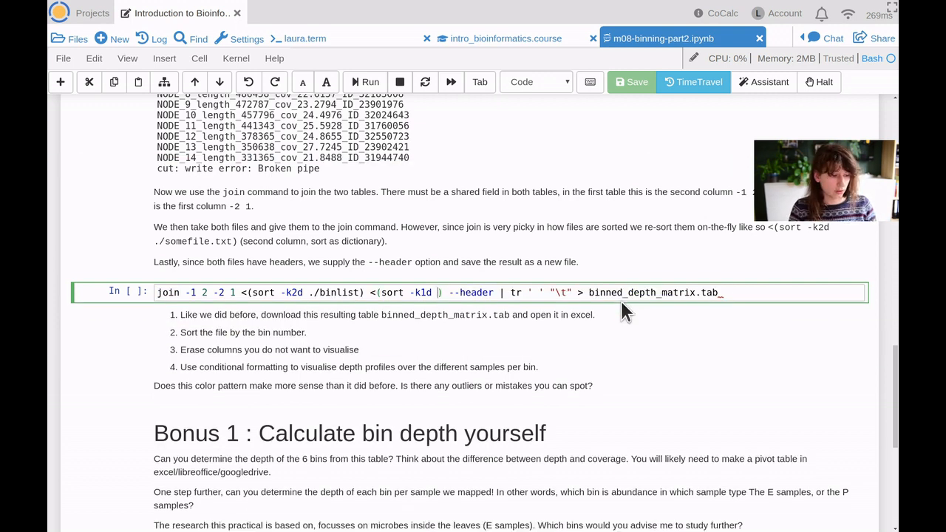
pyautogui.press('Tab')
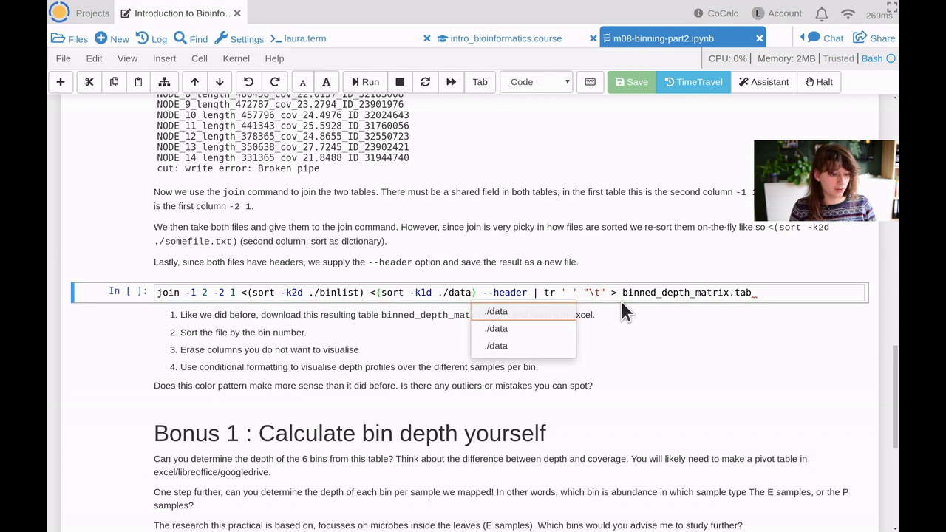
pyautogui.press('Escape')
pyautogui.write('/d')
pyautogui.write('epth_matrix.tab')
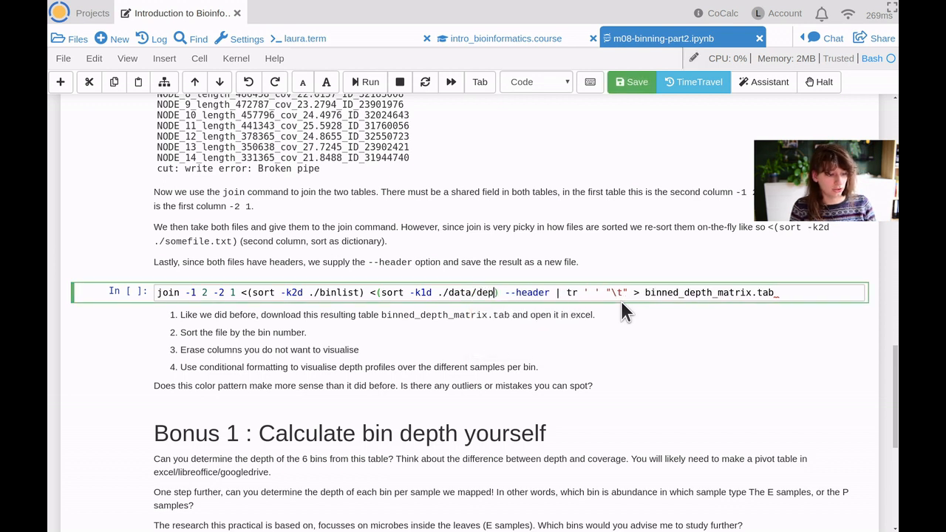
pyautogui.press('Tab')
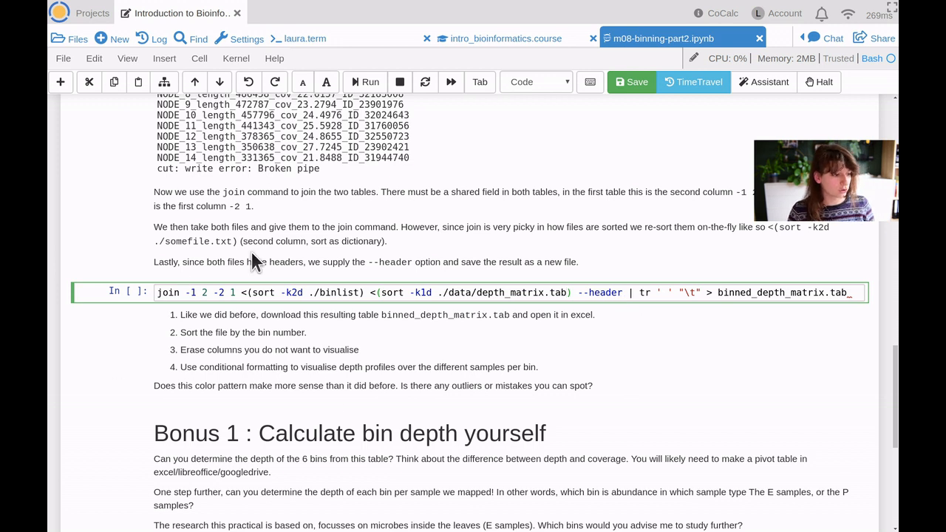
pyautogui.click(636, 299)
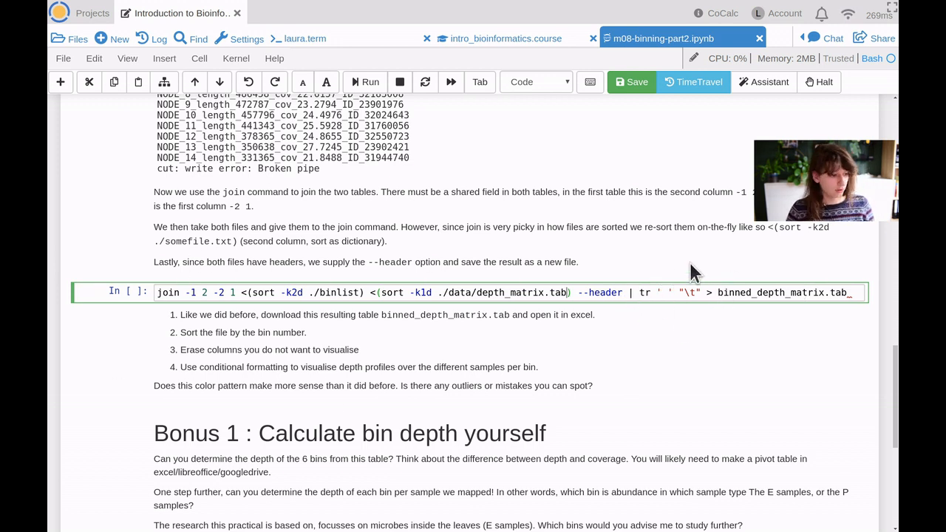
pyautogui.hotkey('shift', 'Return')
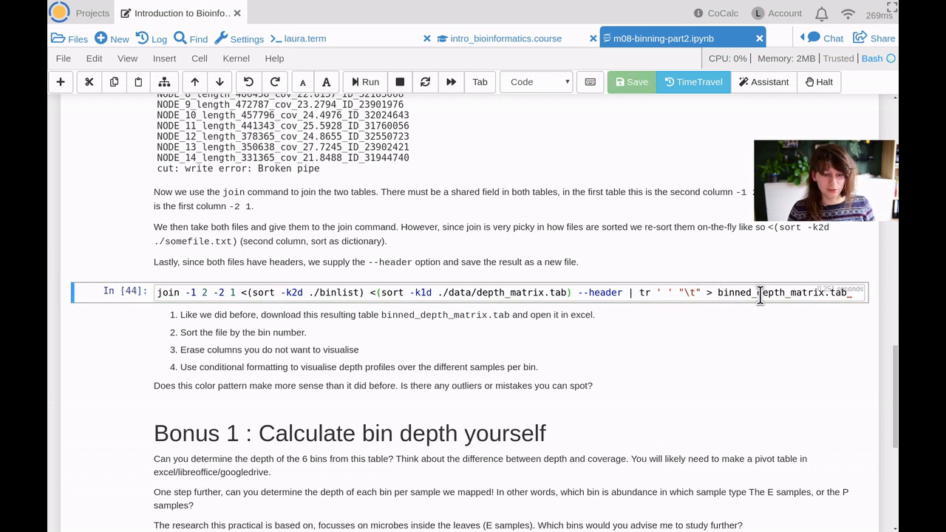
# Step: Insert a cell below the join command and run ls in it to check for binned_depth_matrix.tab
pyautogui.scroll(-2, 354, 345)
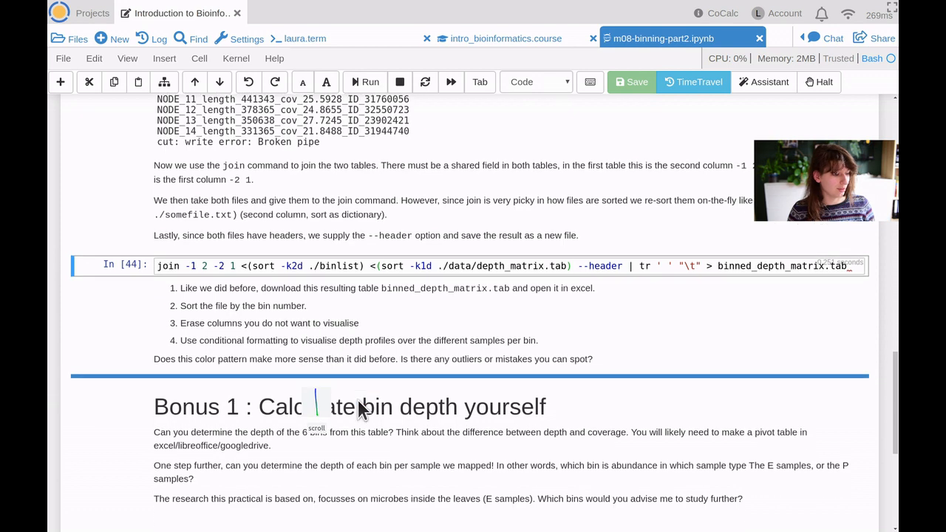
pyautogui.press('b')
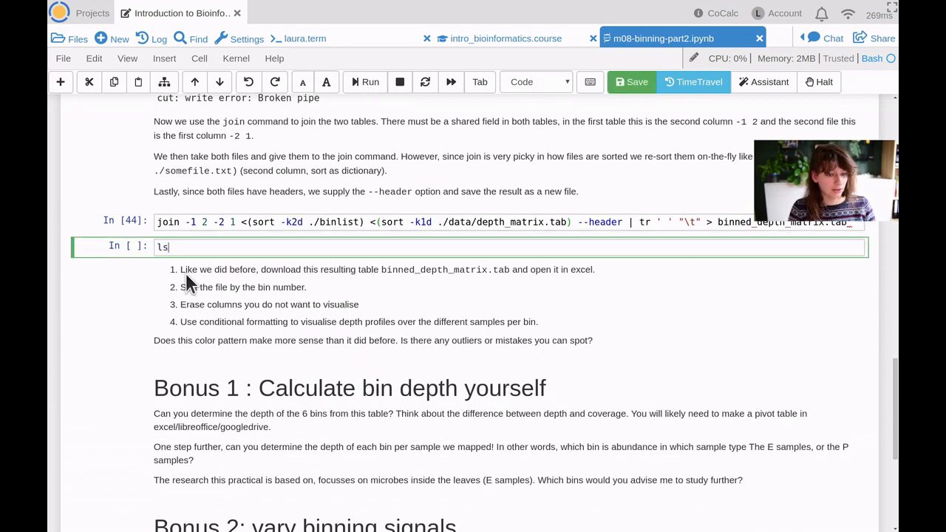
pyautogui.hotkey('ctrl', 'Return')
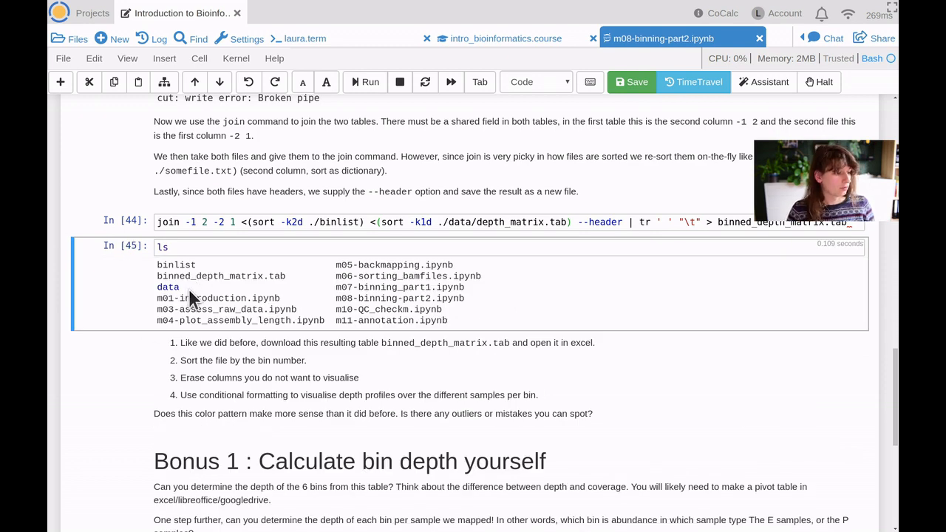
pyautogui.tripleClick(262, 275)
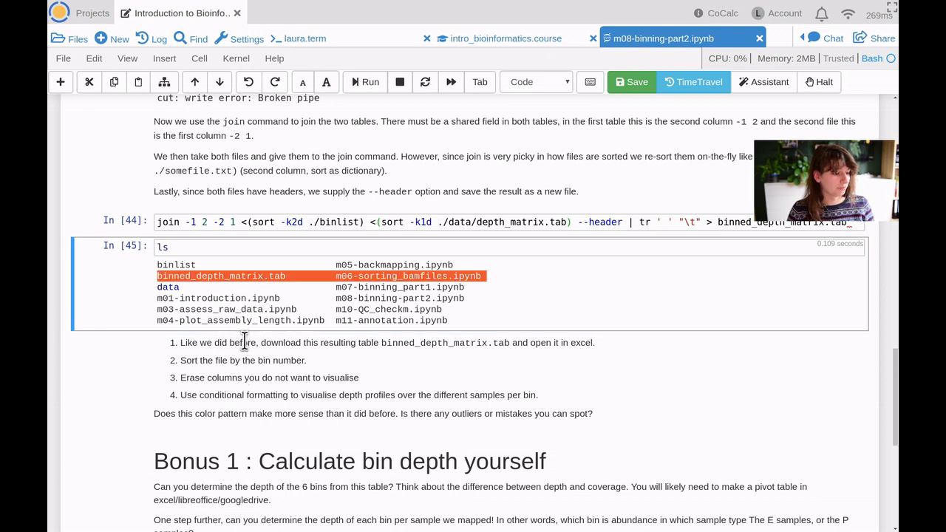
pyautogui.rightClick(242, 276)
# Step: Download binned_depth_matrix.tab from the project's file listing
pyautogui.click(78, 46)
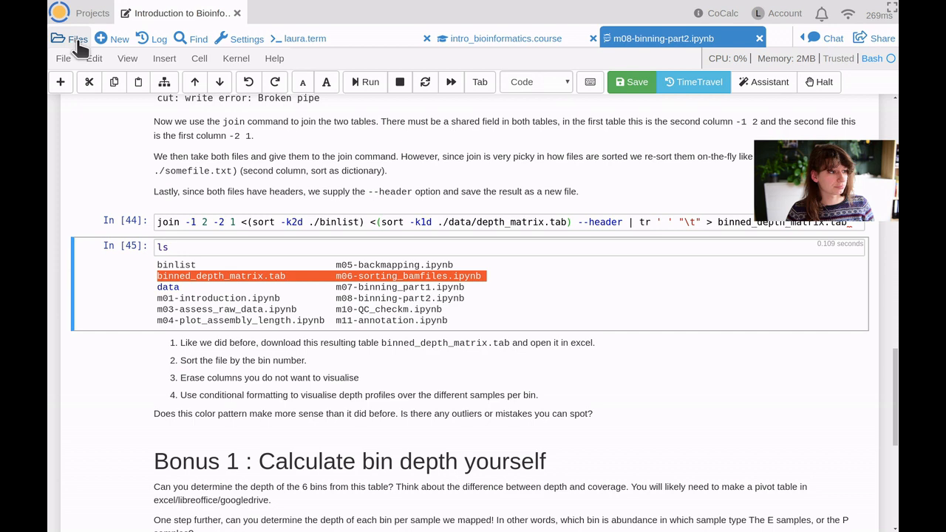
pyautogui.click(78, 43)
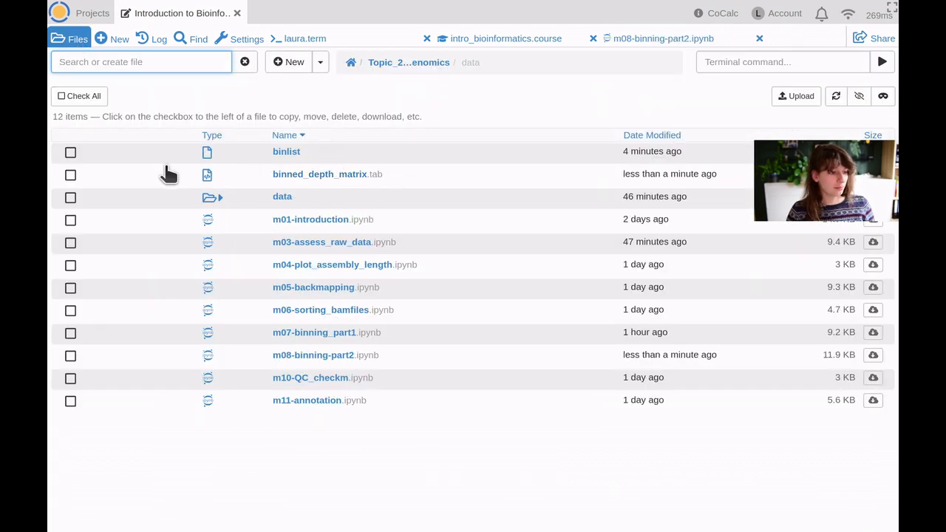
pyautogui.click(71, 175)
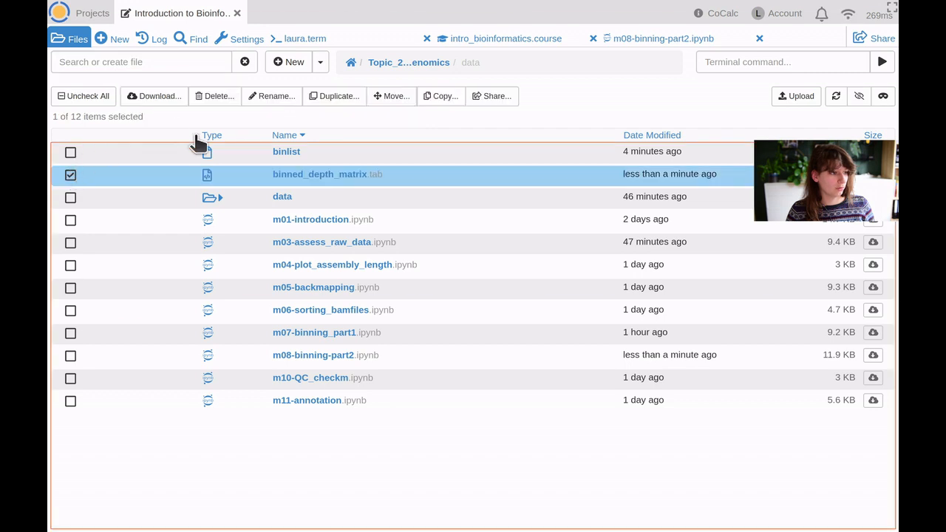
pyautogui.click(177, 97)
pyautogui.click(107, 240)
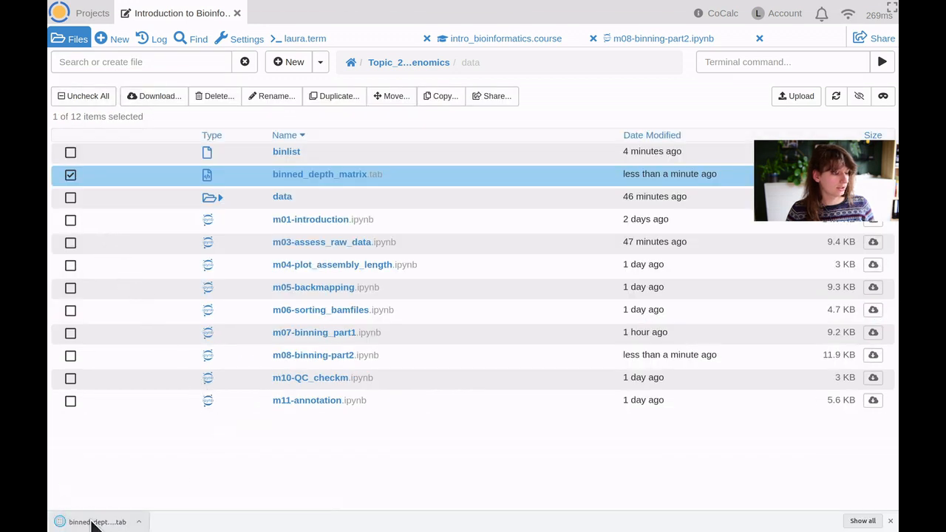
# Step: Inspect the contigName, bin and contigLen column headers of the downloaded binned_depth_matrix.tab in the text editor
pyautogui.click(94, 523)
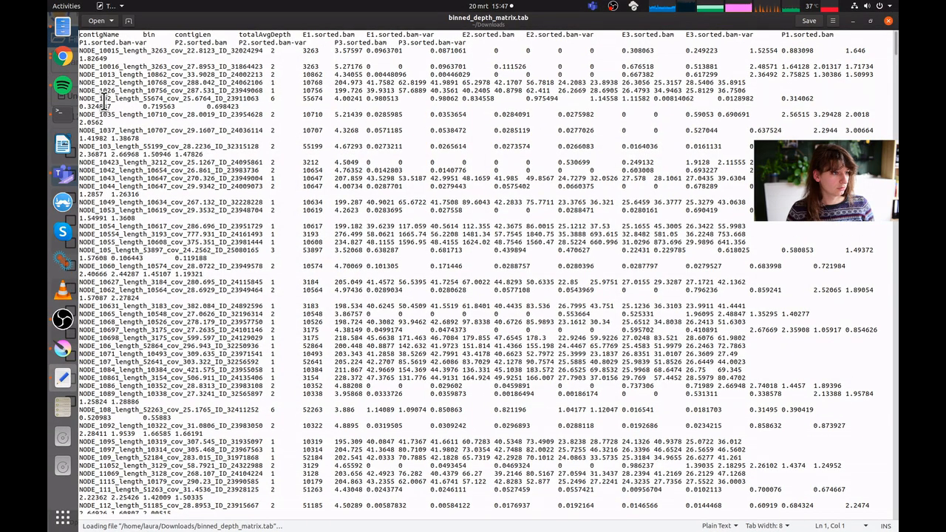
pyautogui.doubleClick(102, 36)
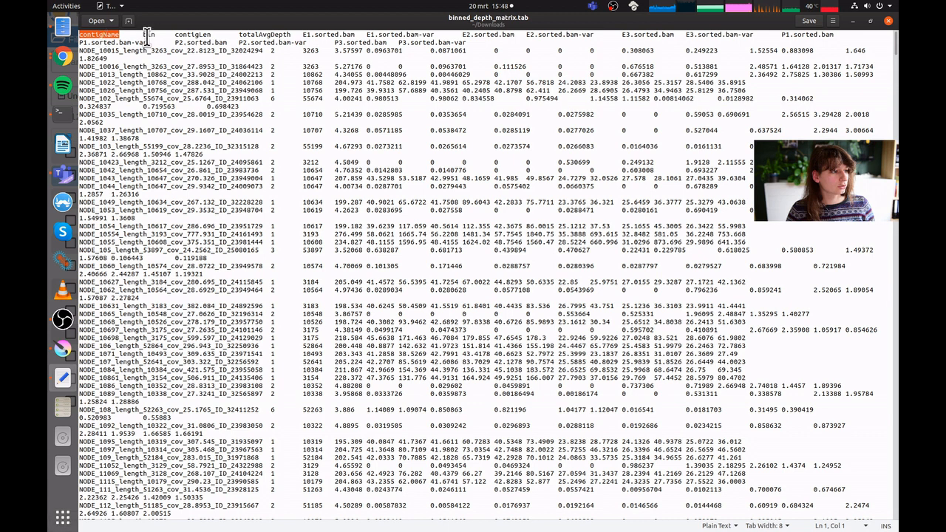
pyautogui.click(148, 36)
pyautogui.doubleClick(148, 35)
pyautogui.doubleClick(193, 34)
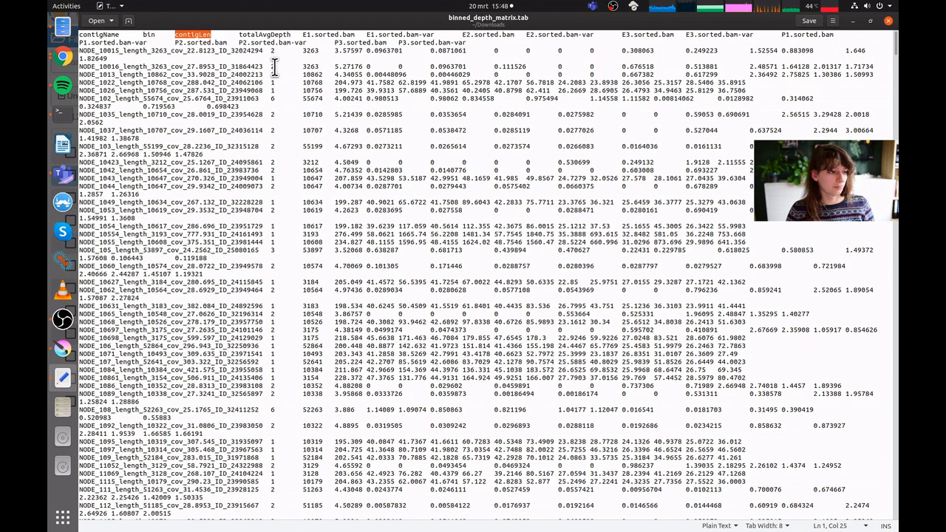
pyautogui.click(888, 21)
# Step: Launch LibreOffice Calc with a blank spreadsheet and maximise its window
pyautogui.press('super')
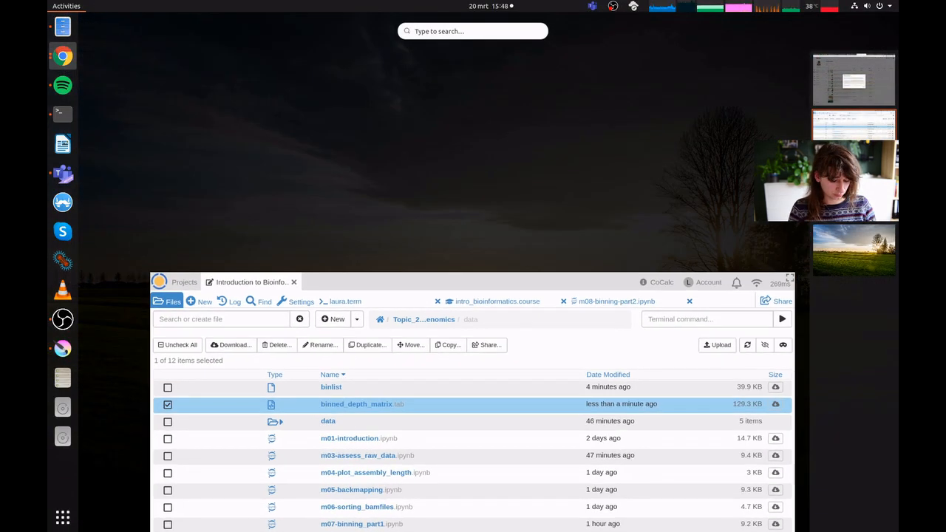
pyautogui.write('calc')
pyautogui.press('Escape')
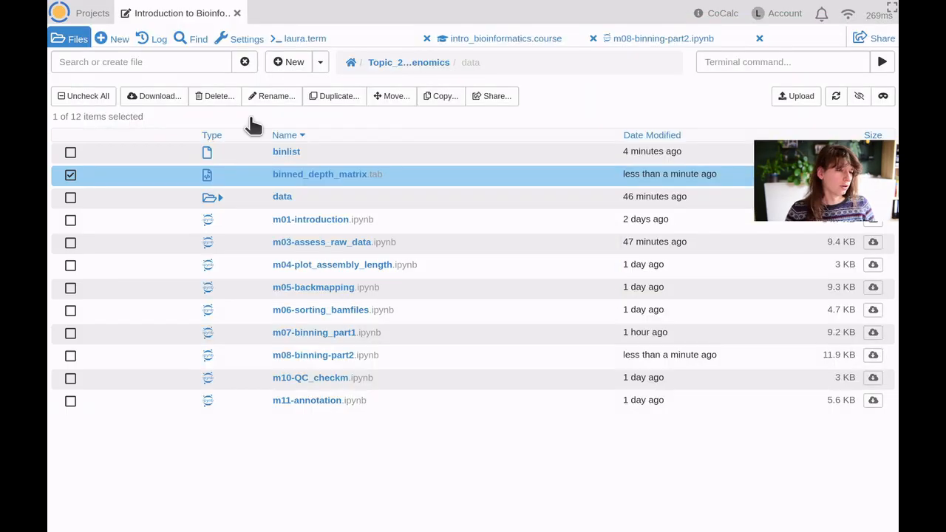
pyautogui.moveTo(49, 181); pyautogui.dragTo(409, 120)
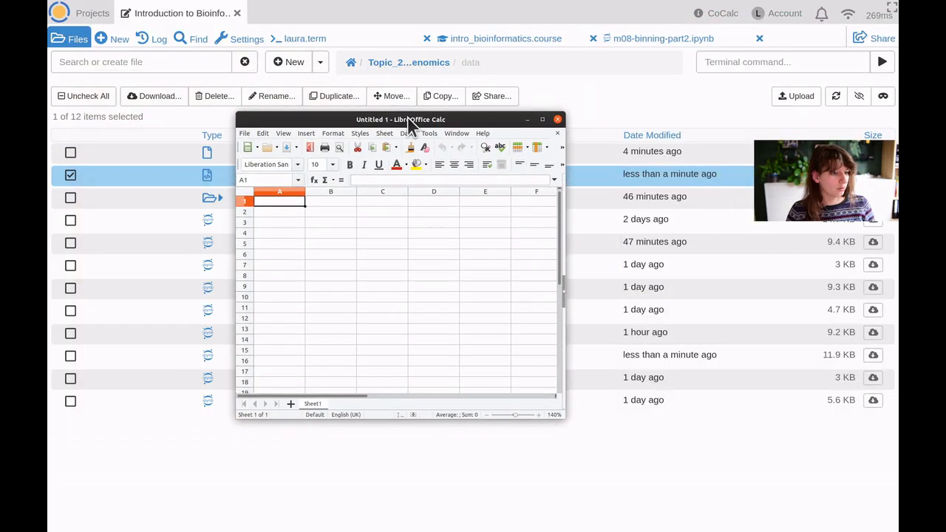
pyautogui.doubleClick(405, 118)
# Step: Open binned_depth_matrix.tab from the Downloads folder, importing it as UTF-8 text separated by tabs
pyautogui.click(87, 33)
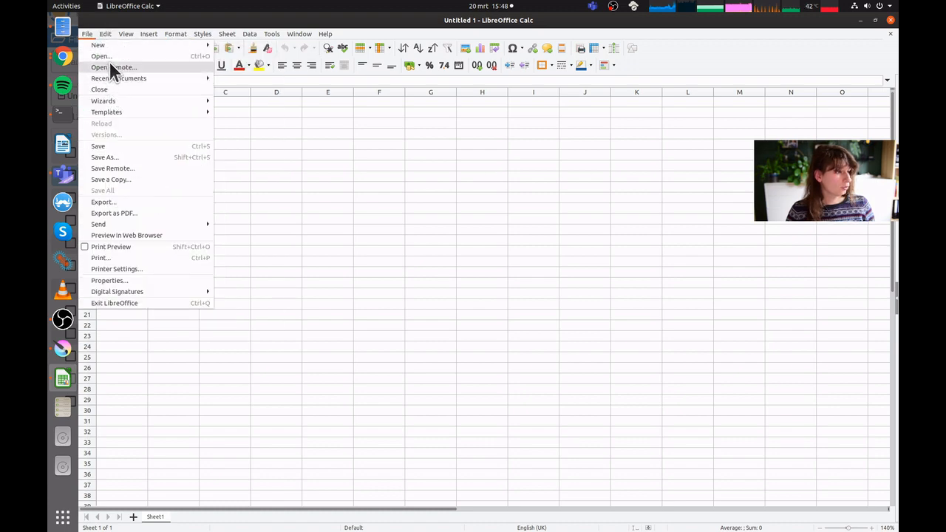
pyautogui.click(130, 54)
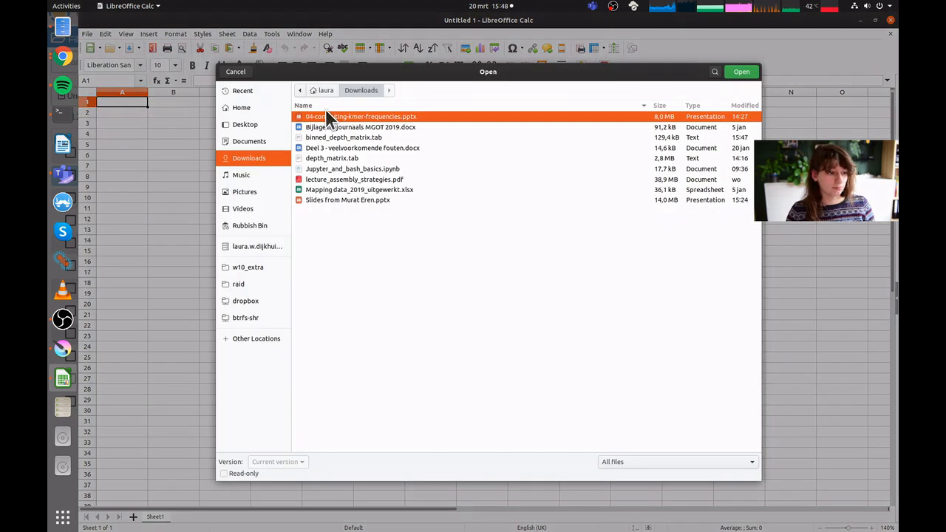
pyautogui.click(363, 138)
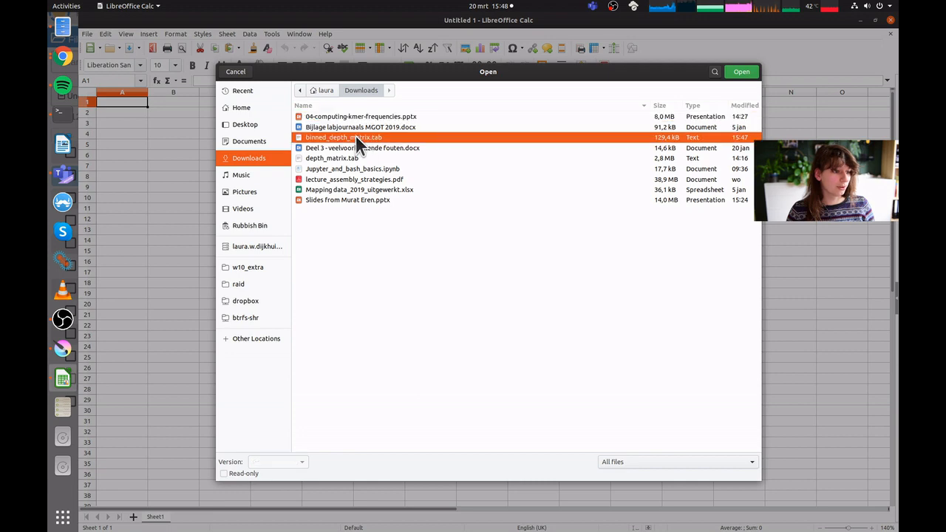
pyautogui.click(741, 72)
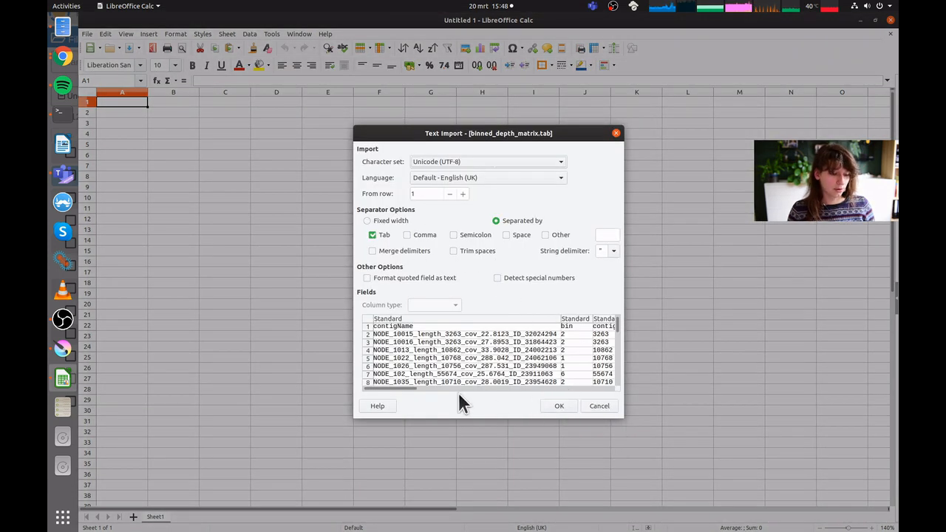
pyautogui.moveTo(399, 385); pyautogui.dragTo(421, 386)
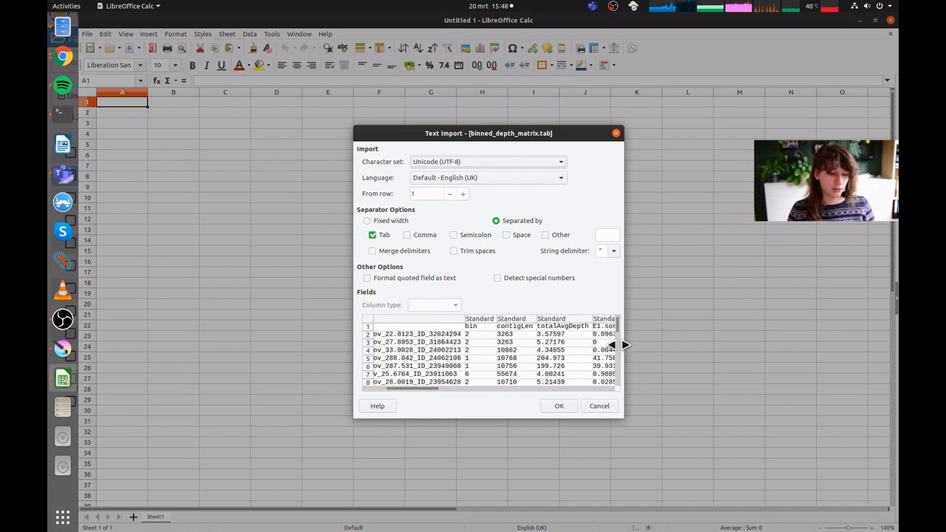
pyautogui.moveTo(624, 344); pyautogui.dragTo(812, 330)
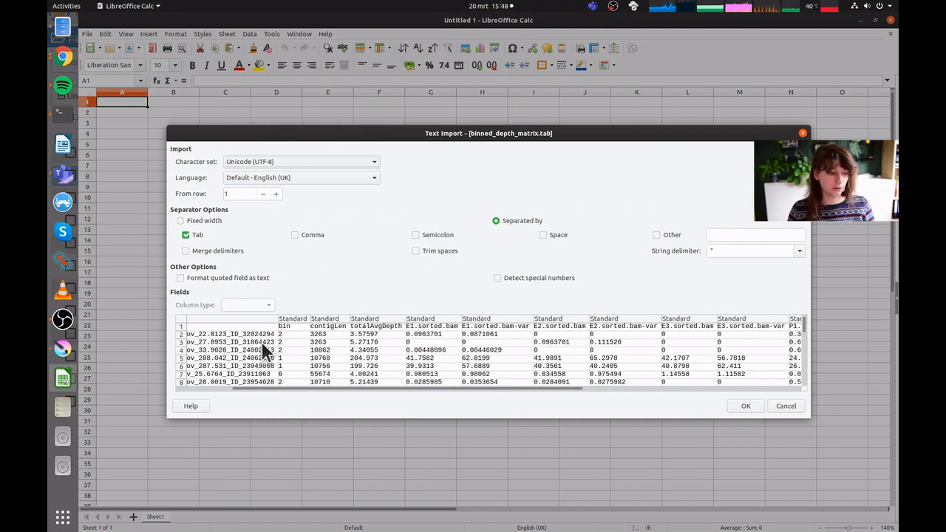
pyautogui.click(745, 406)
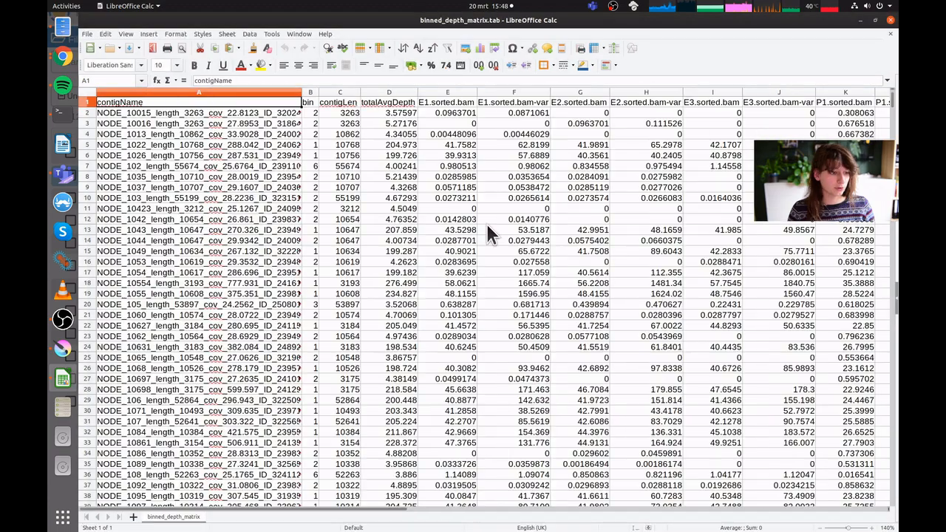
# Step: Delete all six variance columns, E1 to E3 and P1 to P3 .sorted.bam-var, together
pyautogui.click(516, 91)
pyautogui.keyDown('ctrl'); pyautogui.click(664, 90); pyautogui.keyUp('ctrl')
pyautogui.keyDown('ctrl'); pyautogui.click(785, 88); pyautogui.keyUp('ctrl')
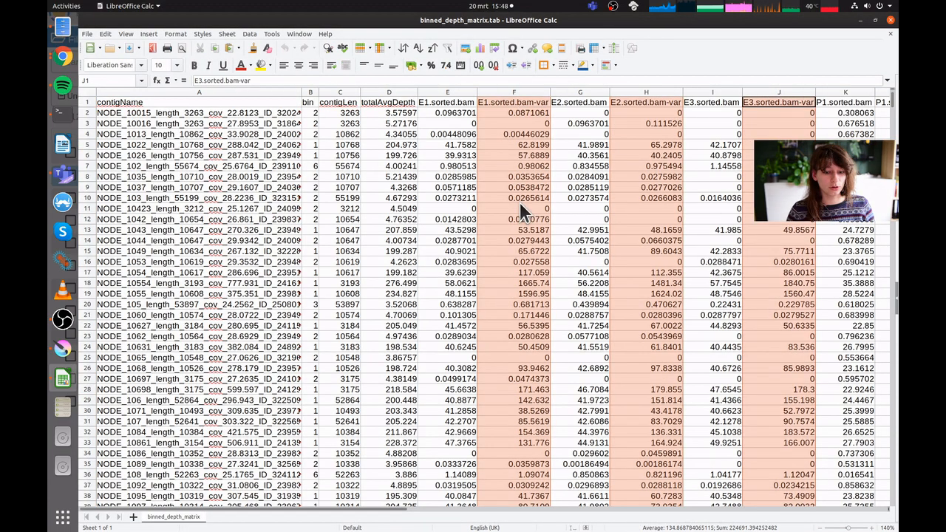
pyautogui.keyDown('ctrl'); pyautogui.scroll(2, 540, 235); pyautogui.keyUp('ctrl')
pyautogui.hscroll(6, 553, 243)
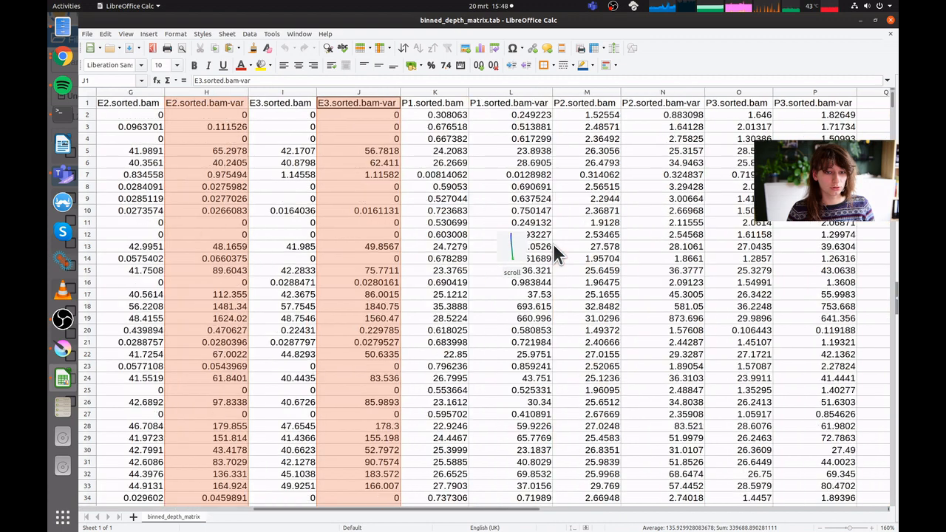
pyautogui.keyDown('ctrl'); pyautogui.click(289, 91); pyautogui.keyUp('ctrl')
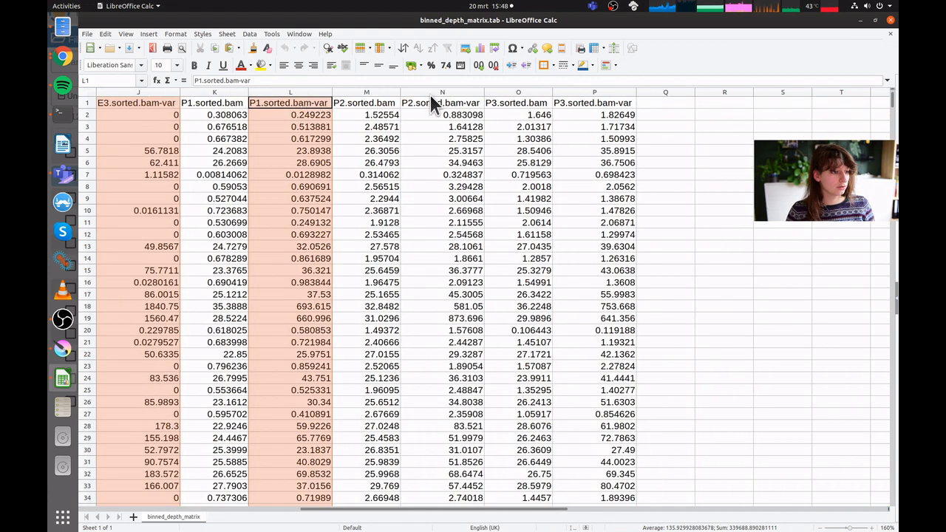
pyautogui.keyDown('ctrl'); pyautogui.click(461, 91); pyautogui.keyUp('ctrl')
pyautogui.keyDown('ctrl'); pyautogui.click(595, 91); pyautogui.keyUp('ctrl')
pyautogui.rightClick(594, 90)
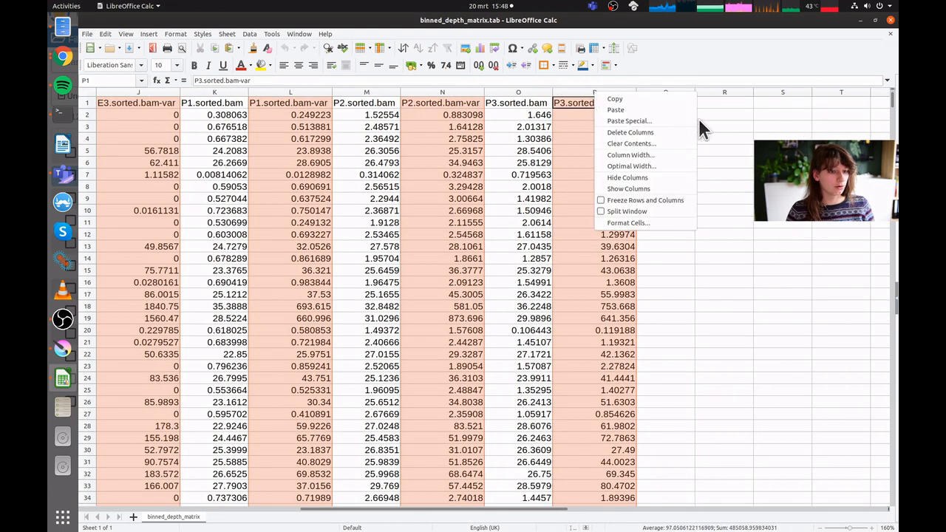
pyautogui.click(680, 127)
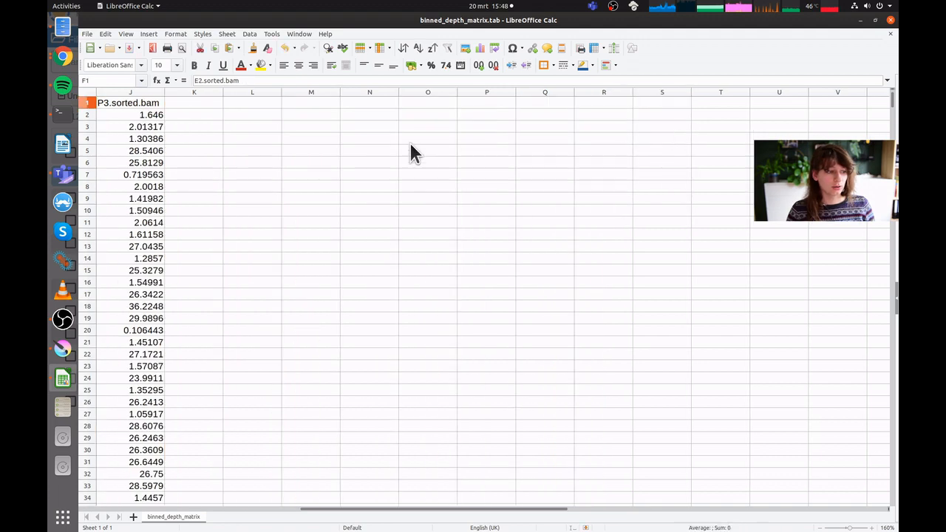
# Step: Apply a three-entry colour scale to depth columns E1.sorted.bam through P3.sorted.bam, with red minimum, yellow 50th percentile and green maximum
pyautogui.hscroll(-6, 408, 182)
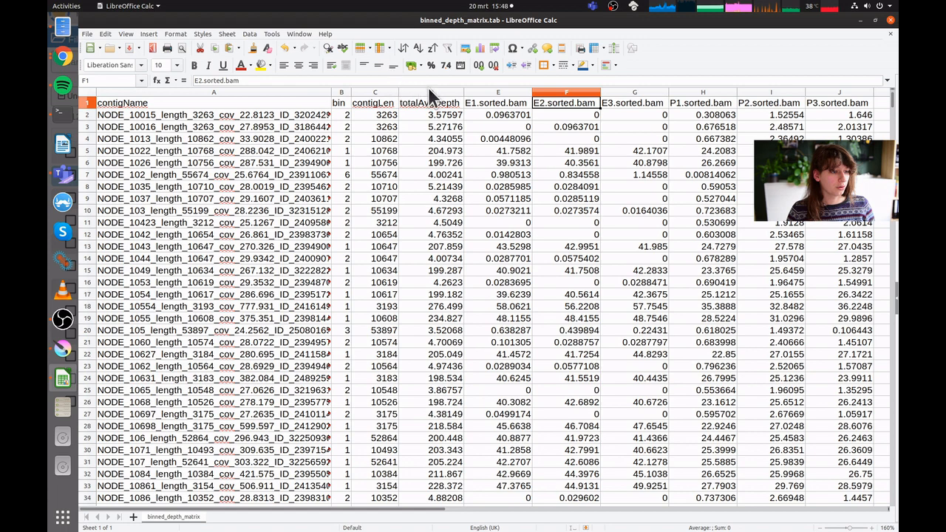
pyautogui.hscroll(3, 467, 161)
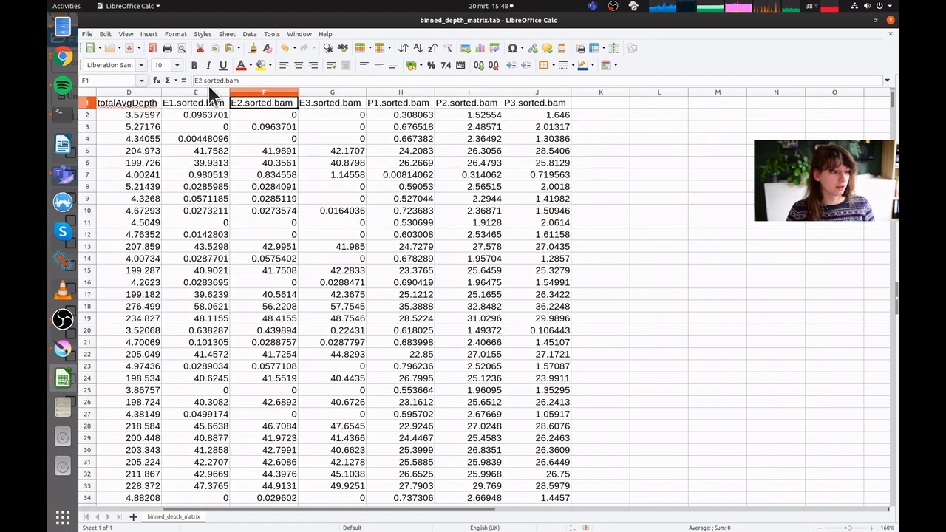
pyautogui.moveTo(210, 90); pyautogui.dragTo(533, 98)
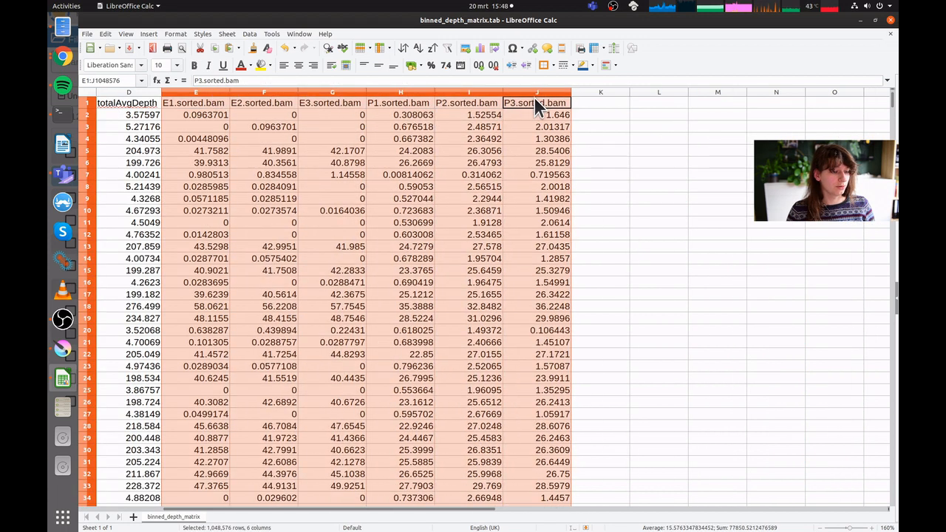
pyautogui.click(174, 30)
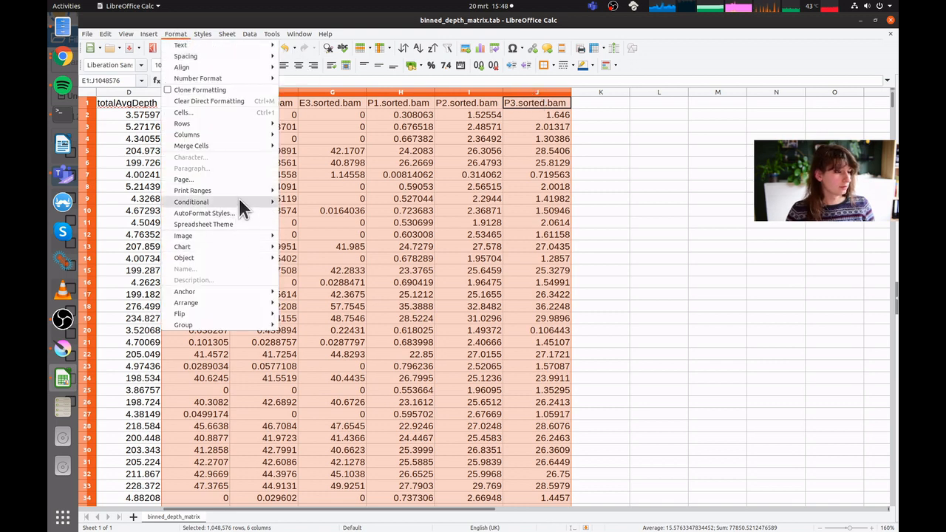
pyautogui.moveTo(244, 207)
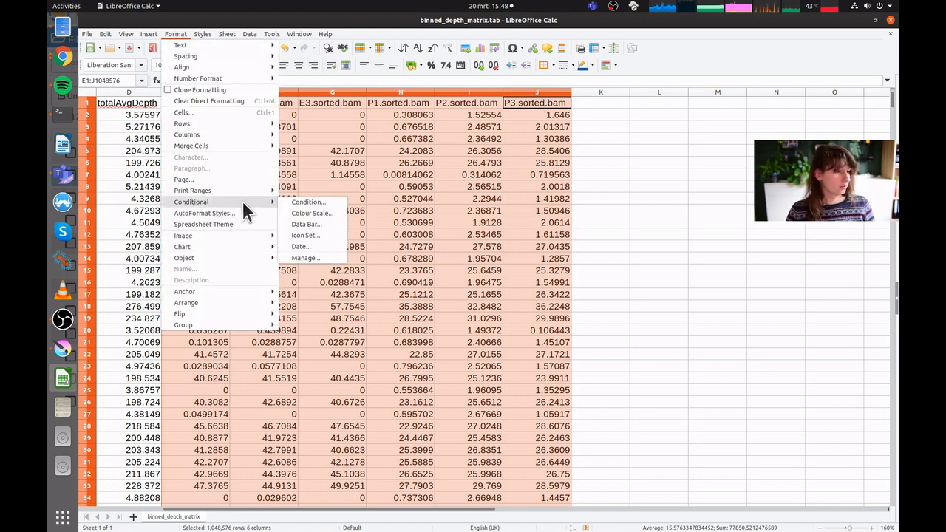
pyautogui.click(325, 213)
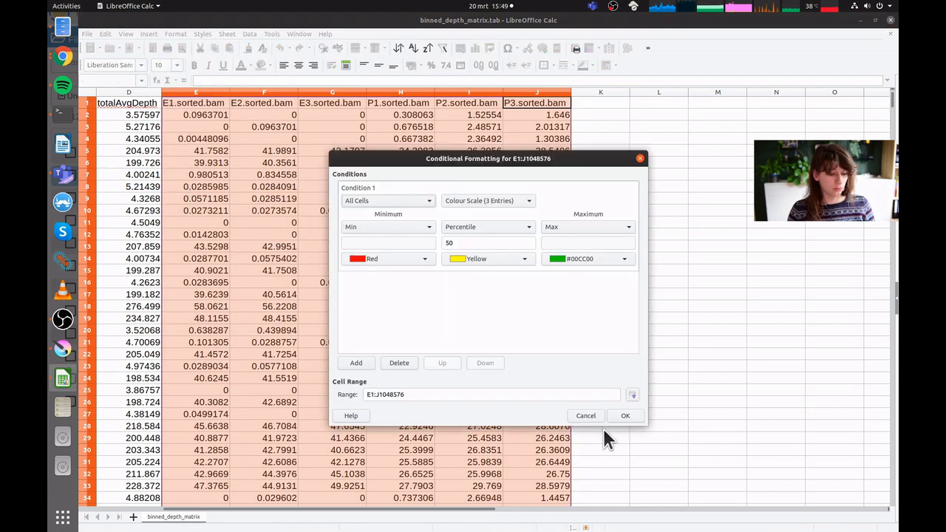
pyautogui.click(625, 415)
pyautogui.click(470, 221)
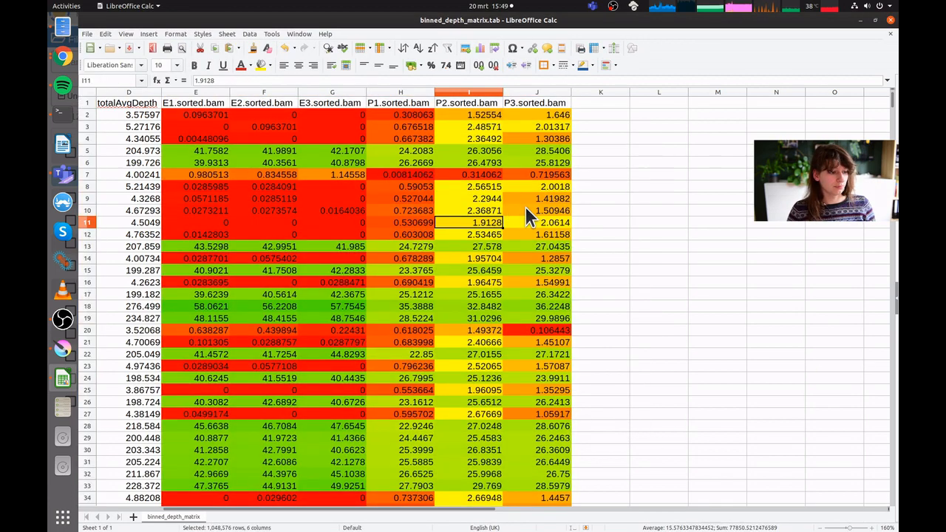
# Step: Sort the whole table in ascending order by the bin column, extending the sort to the neighbouring data
pyautogui.hscroll(-3, 509, 234)
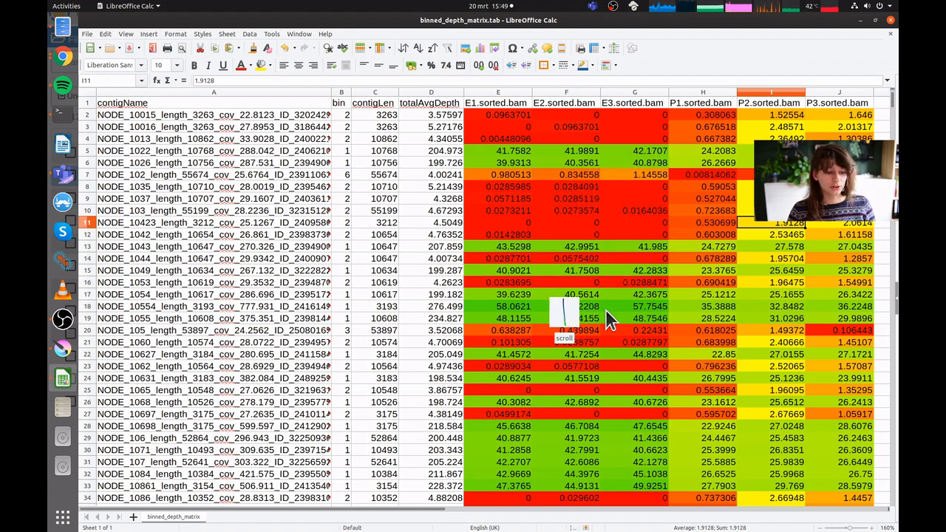
pyautogui.scroll(-14, 606, 309)
pyautogui.scroll(14, 605, 318)
pyautogui.hscroll(6, 542, 397)
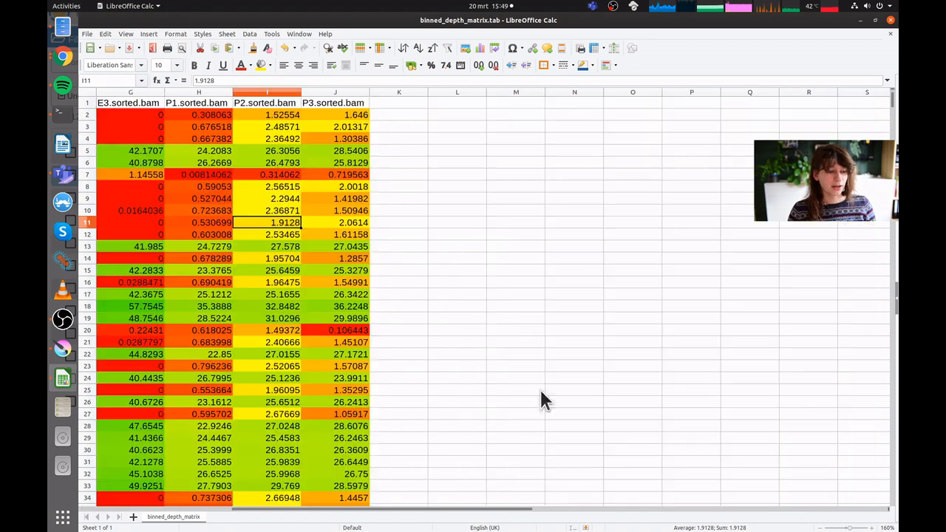
pyautogui.hscroll(-6, 559, 300)
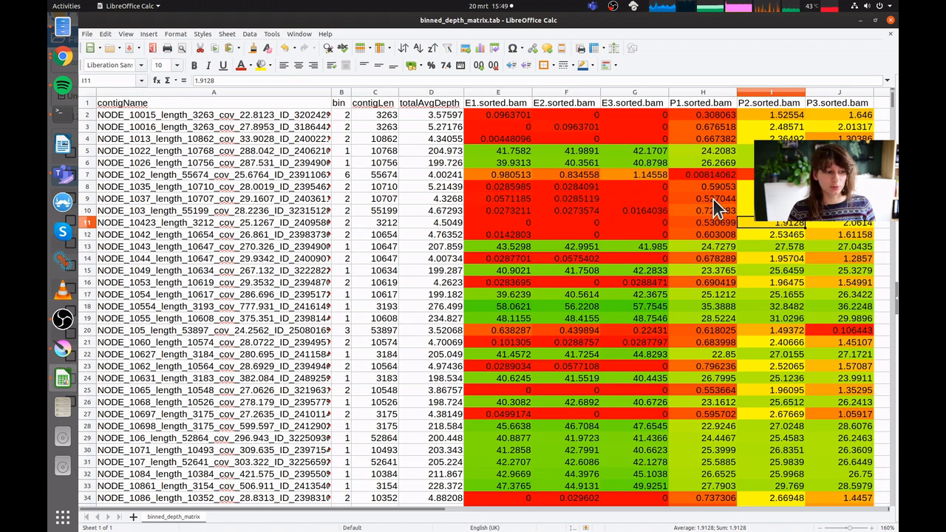
pyautogui.click(341, 93)
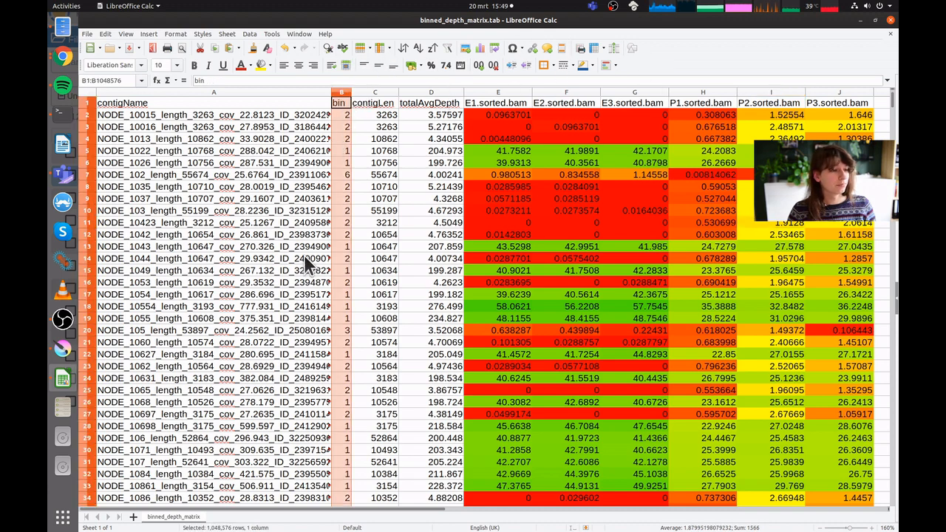
pyautogui.click(418, 48)
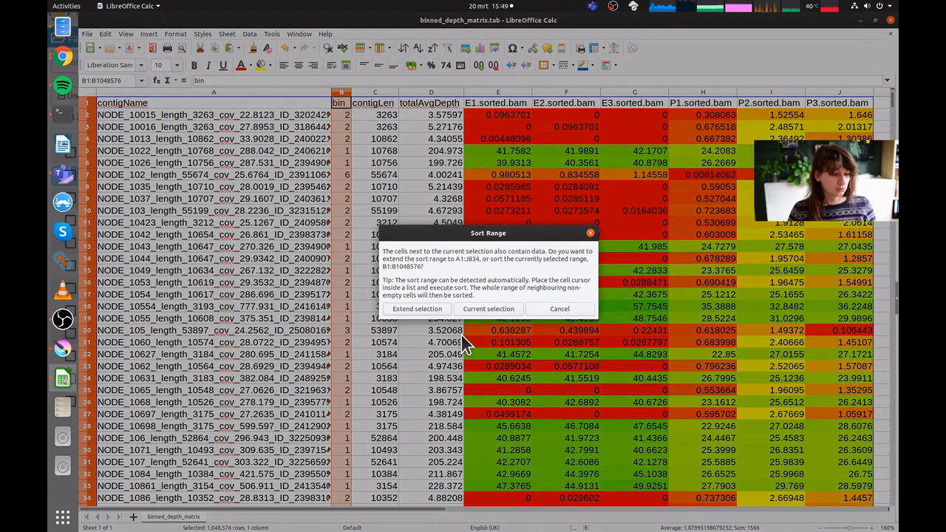
pyautogui.click(411, 308)
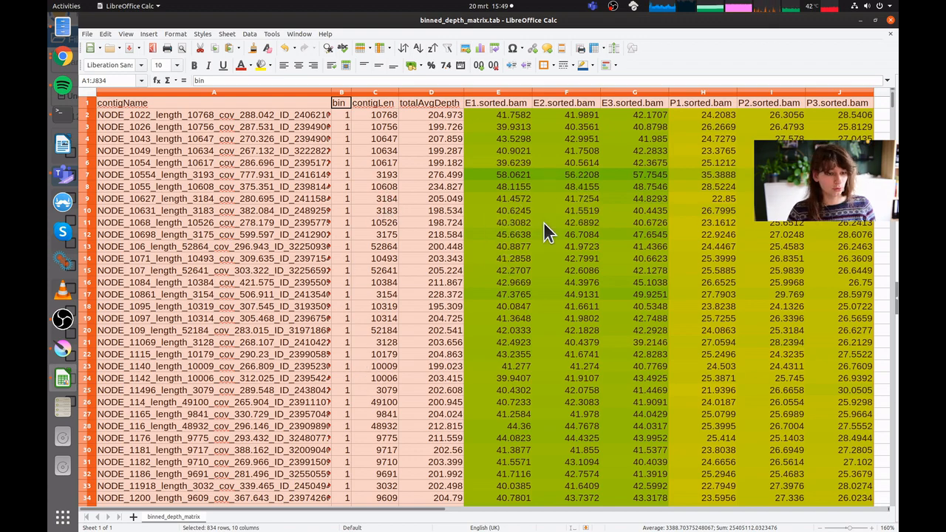
pyautogui.keyDown('ctrl'); pyautogui.scroll(-1, 536, 231); pyautogui.keyUp('ctrl')
pyautogui.click(497, 162)
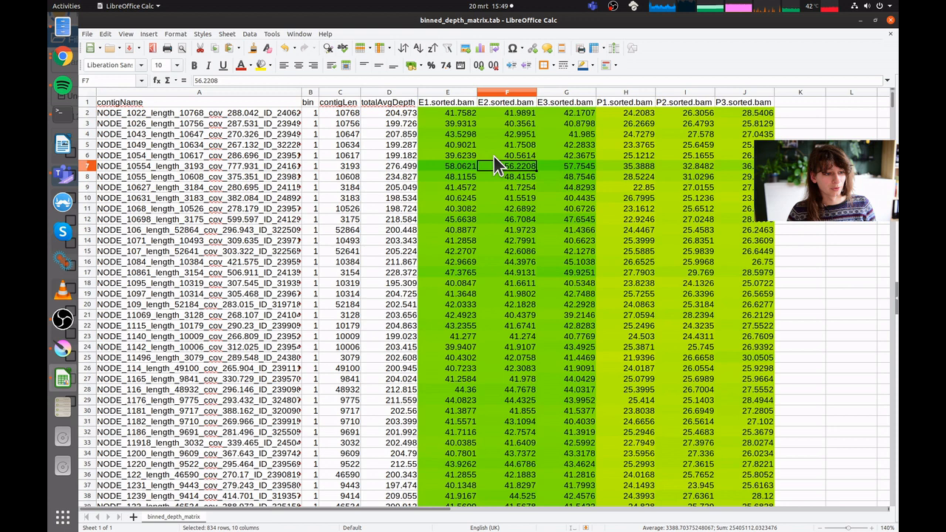
pyautogui.click(313, 111)
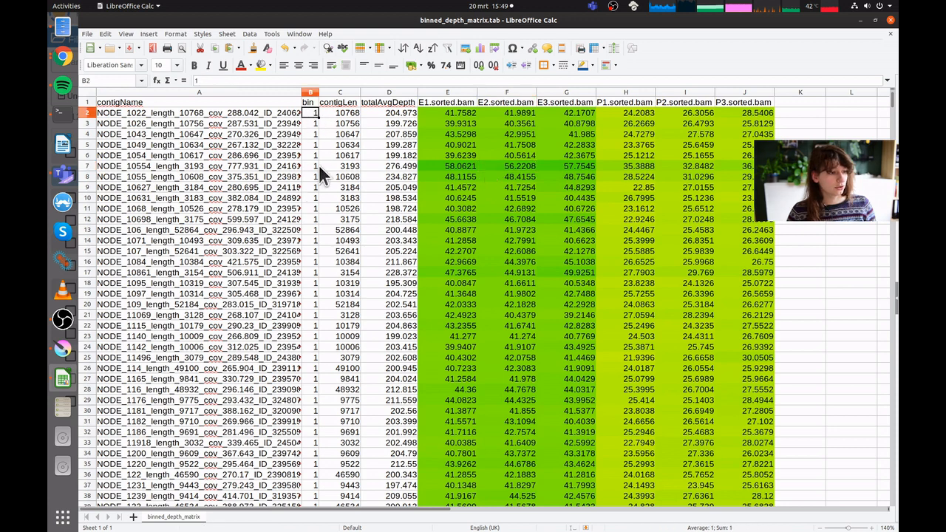
# Step: Apply a three-entry colour scale to the bin column, with Indigo minimum, Yellow 50th percentile and Dark Green 1 maximum
pyautogui.click(308, 93)
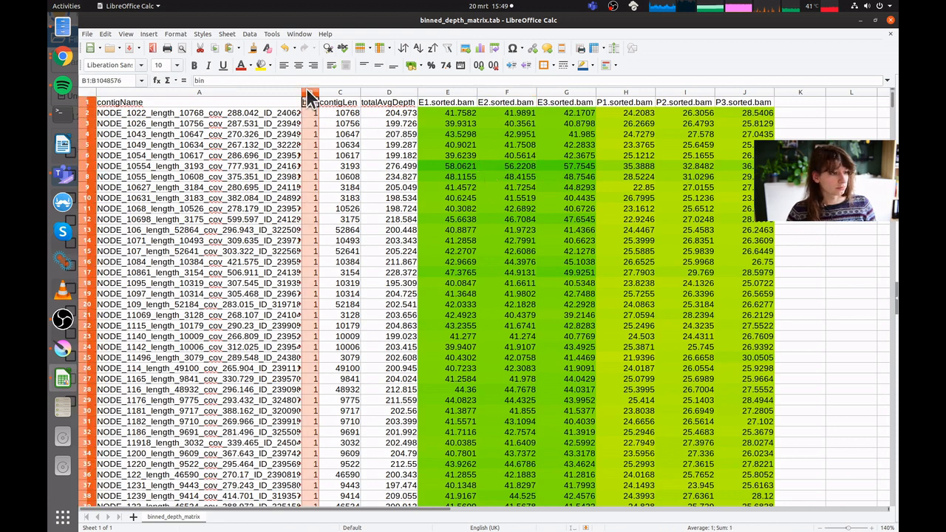
pyautogui.click(170, 31)
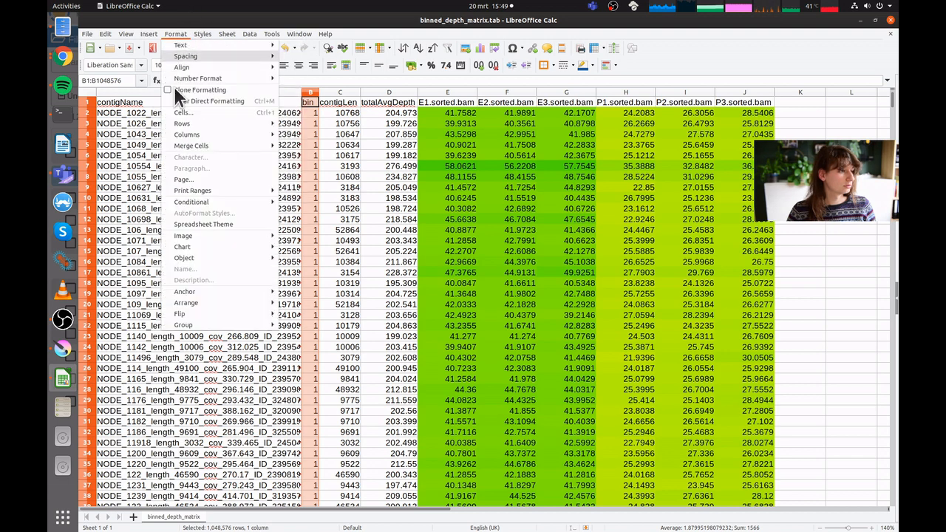
pyautogui.moveTo(221, 200)
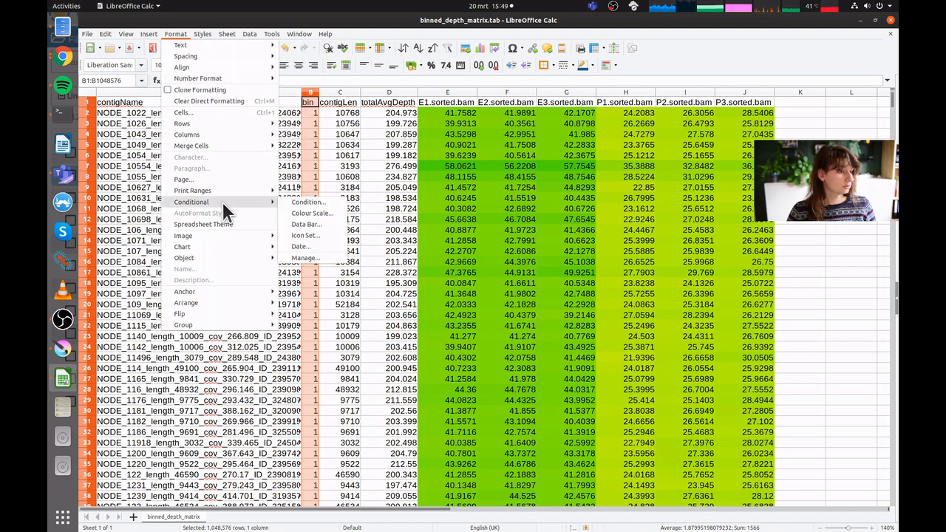
pyautogui.click(325, 213)
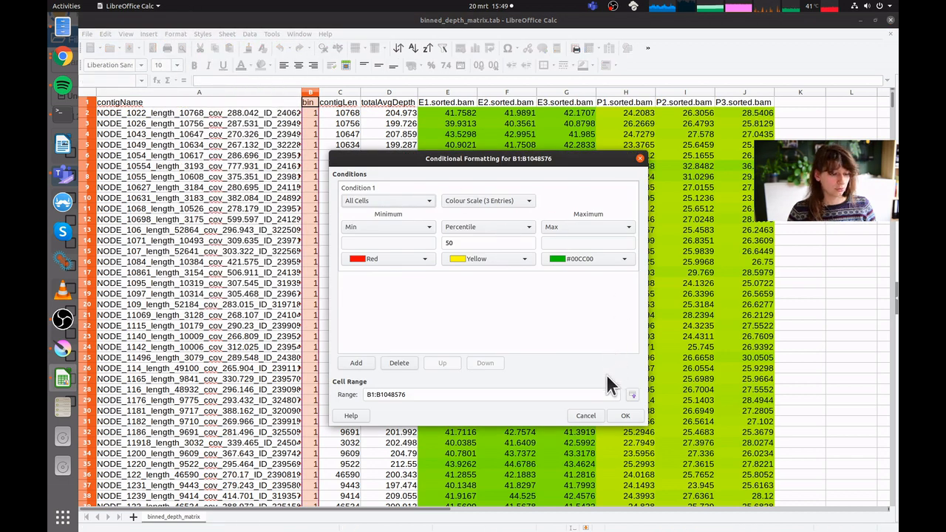
pyautogui.click(425, 258)
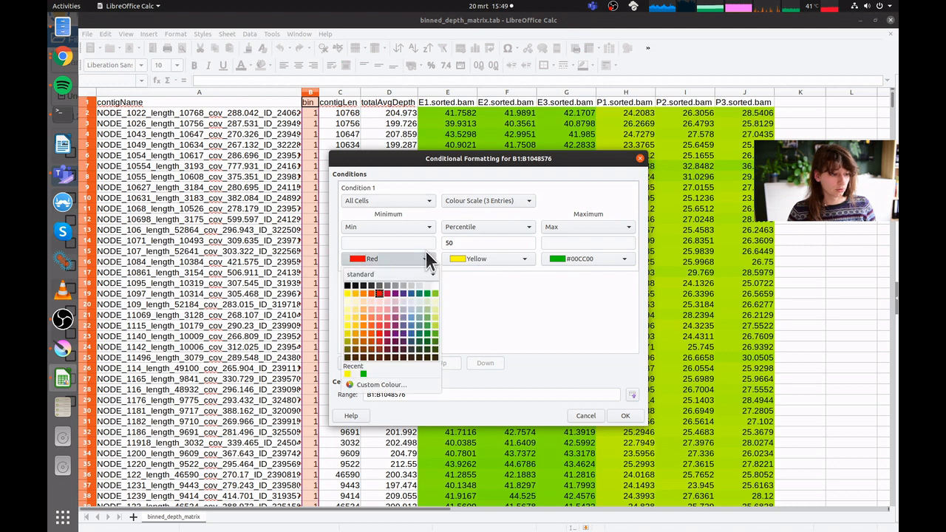
pyautogui.click(404, 293)
pyautogui.click(589, 258)
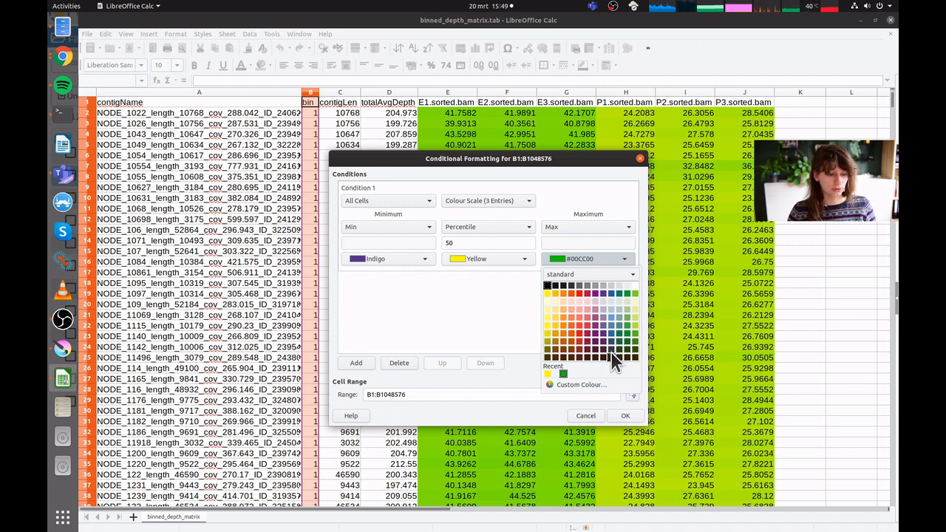
pyautogui.click(632, 334)
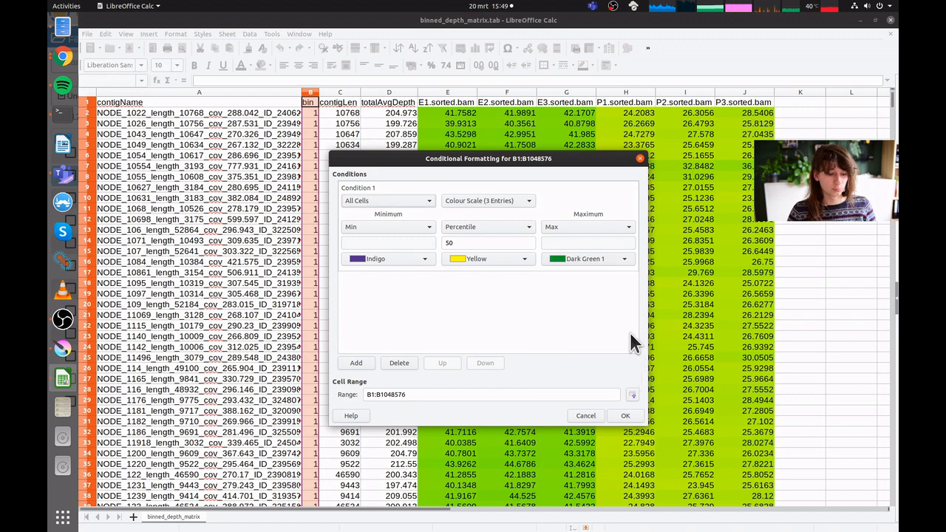
pyautogui.click(624, 415)
pyautogui.click(512, 240)
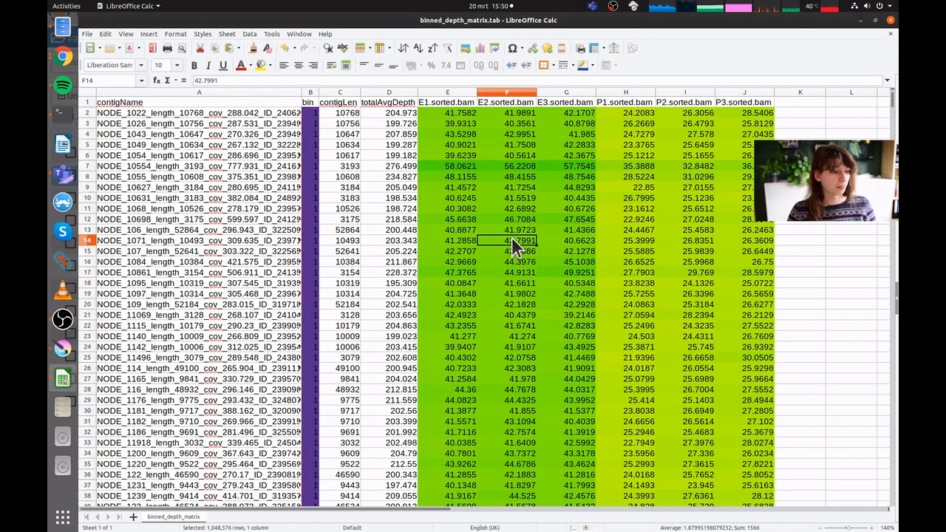
# Step: Examine the depth colours of the bin 1 contigs for outliers, checking the depths, bin and contig name in row 82
pyautogui.scroll(1, 512, 222)
pyautogui.scroll(-15, 515, 215)
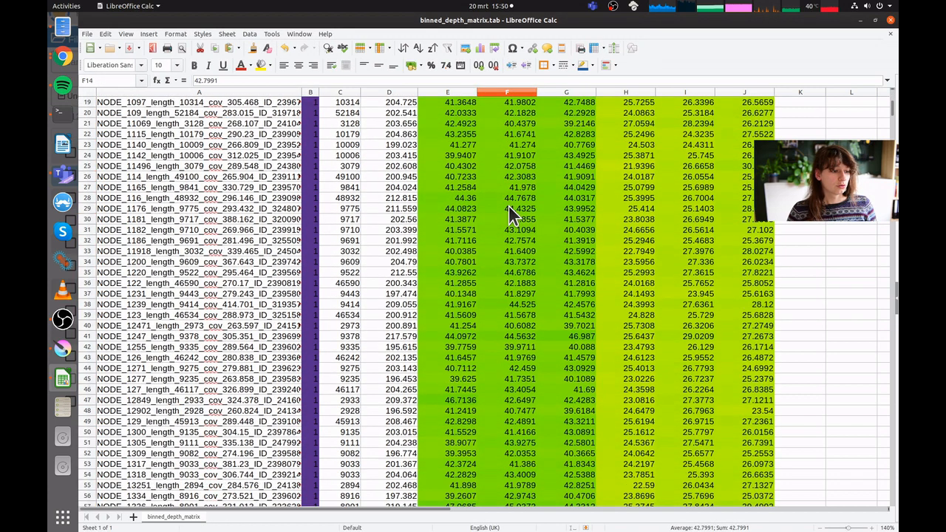
pyautogui.scroll(-3, 516, 213)
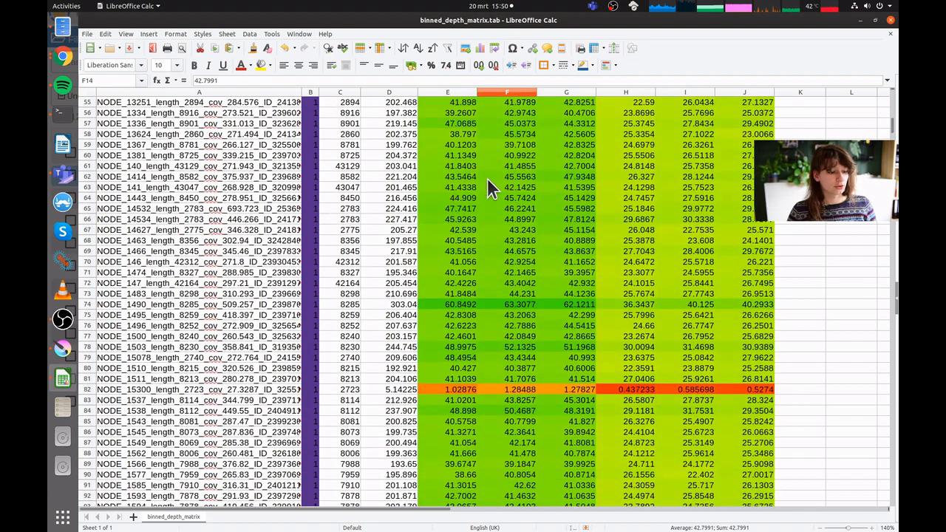
pyautogui.scroll(-6, 492, 222)
pyautogui.moveTo(467, 199); pyautogui.dragTo(757, 198)
pyautogui.click(733, 207)
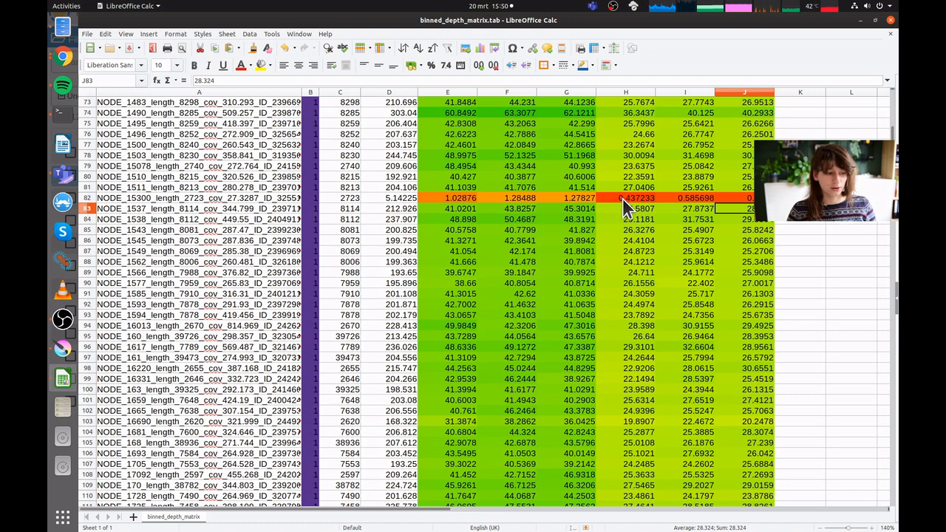
pyautogui.click(313, 198)
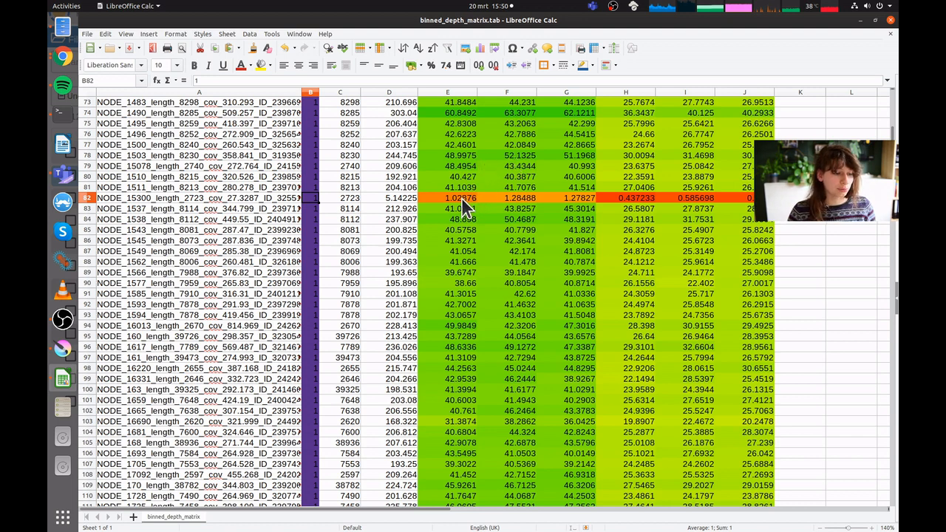
pyautogui.click(245, 201)
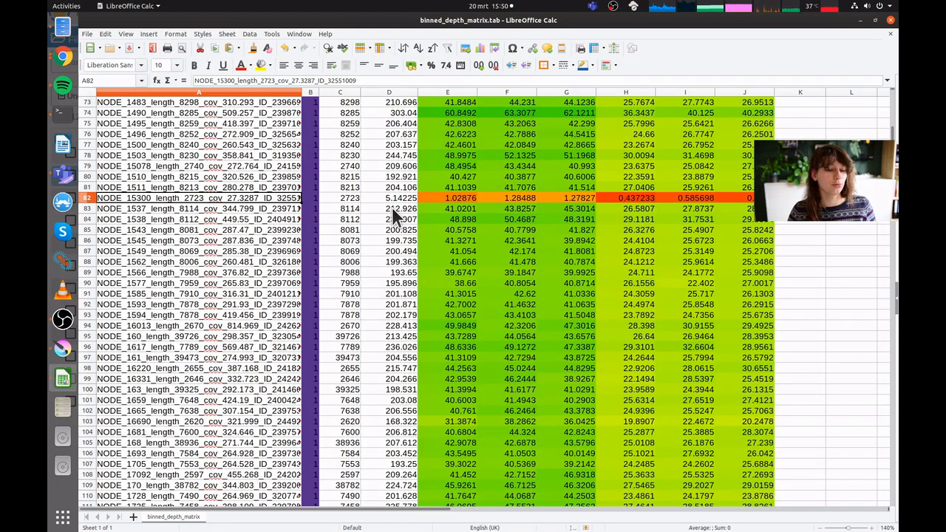
# Step: Review the rest of bin 1 and all of bin 2, comparing their depth patterns across the E and P samples
pyautogui.scroll(-7, 408, 263)
pyautogui.scroll(-20, 407, 261)
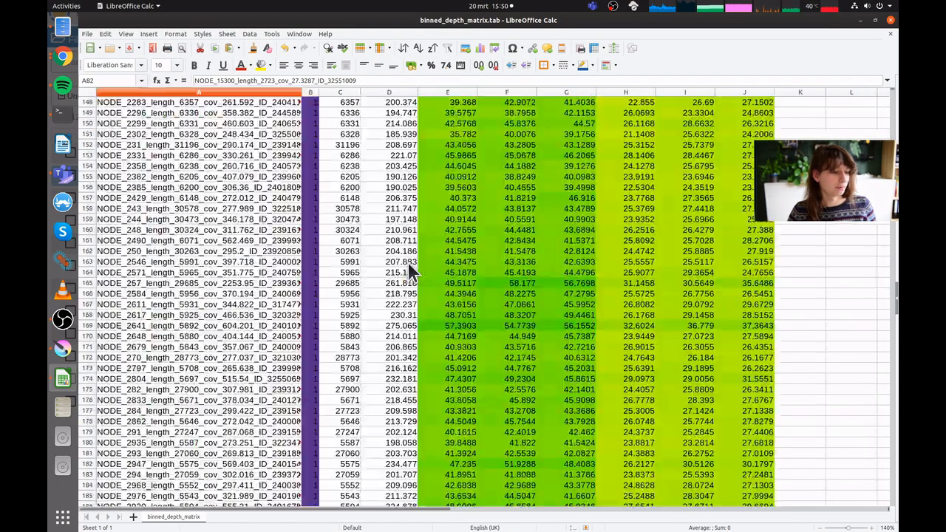
pyautogui.scroll(-20, 432, 259)
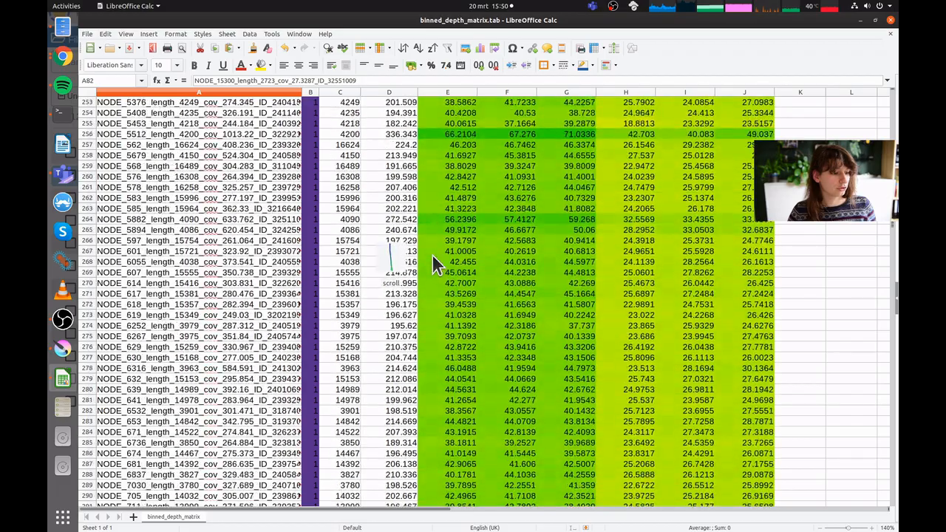
pyautogui.scroll(-4, 436, 265)
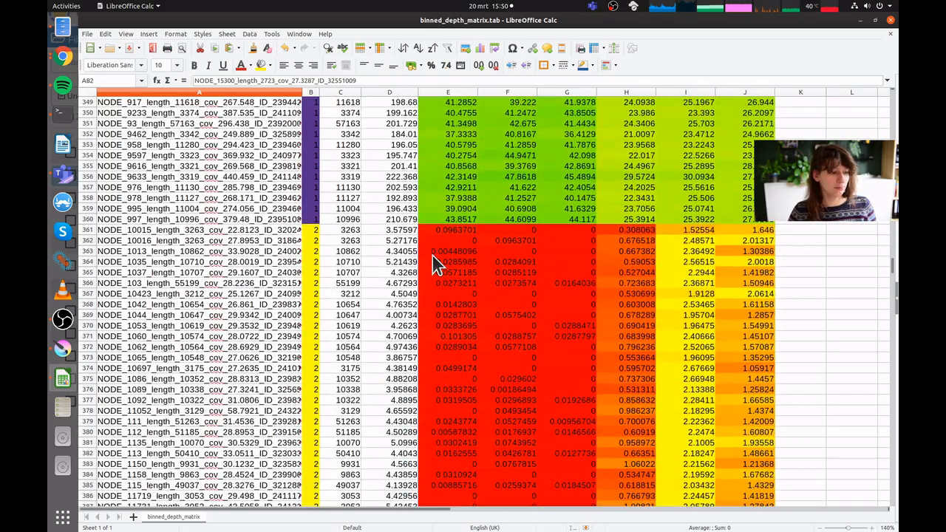
pyautogui.click(313, 231)
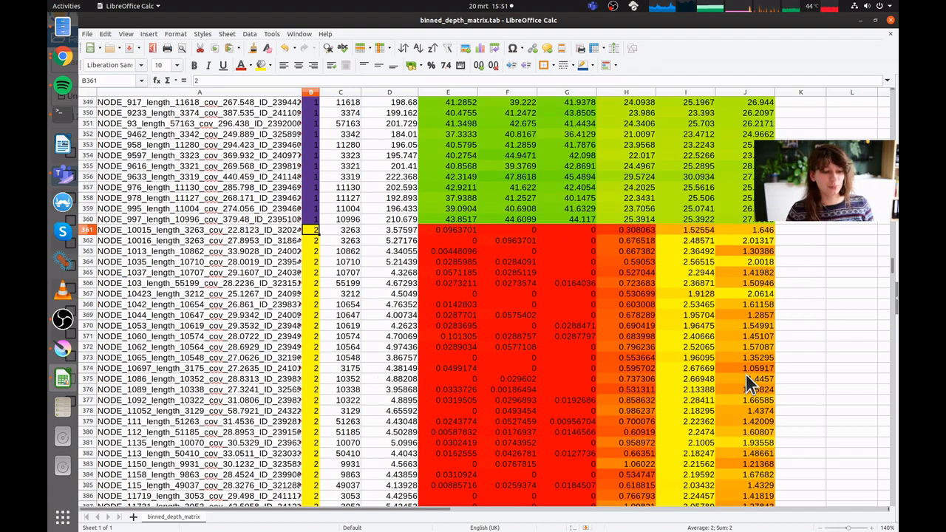
pyautogui.scroll(-11, 600, 345)
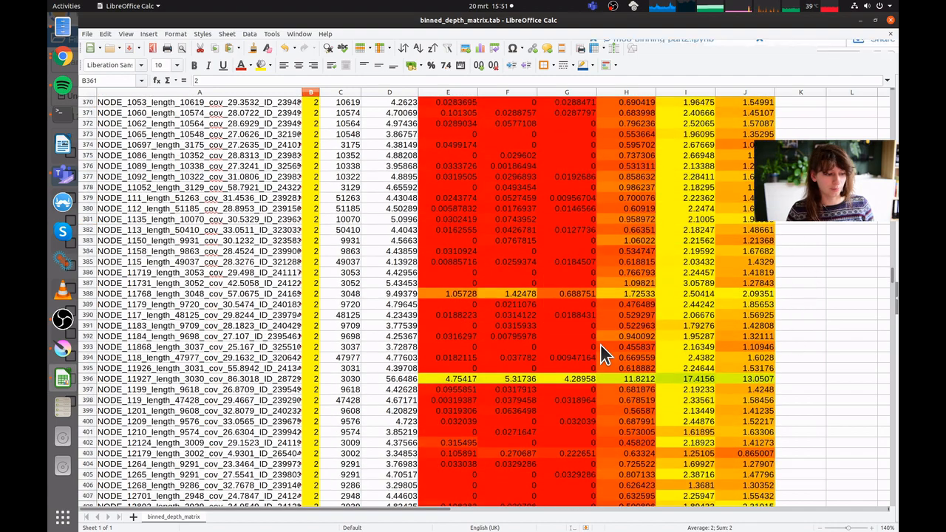
pyautogui.scroll(-20, 600, 347)
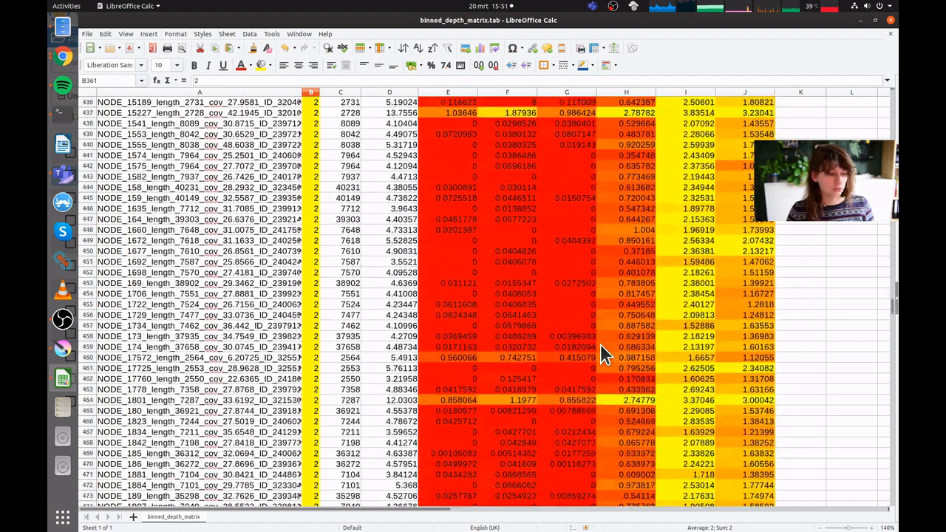
pyautogui.scroll(-20, 600, 347)
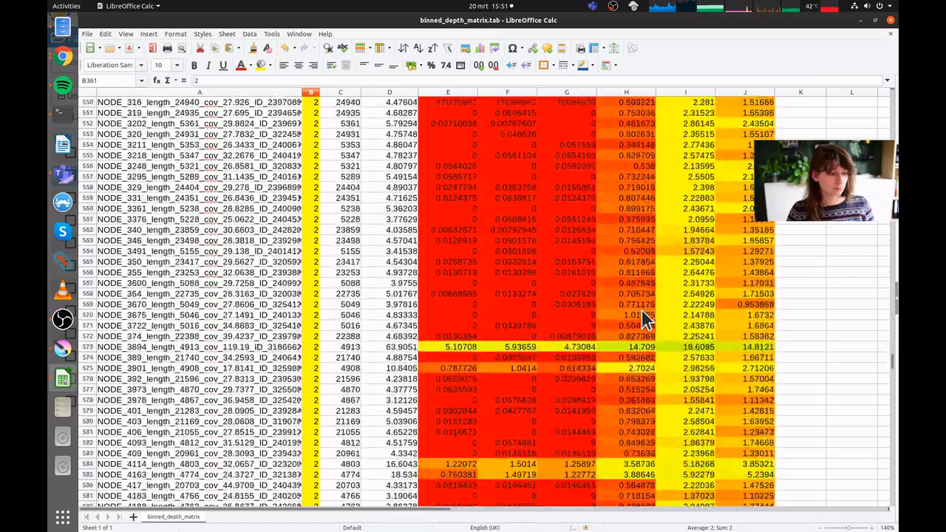
pyautogui.scroll(-18, 642, 312)
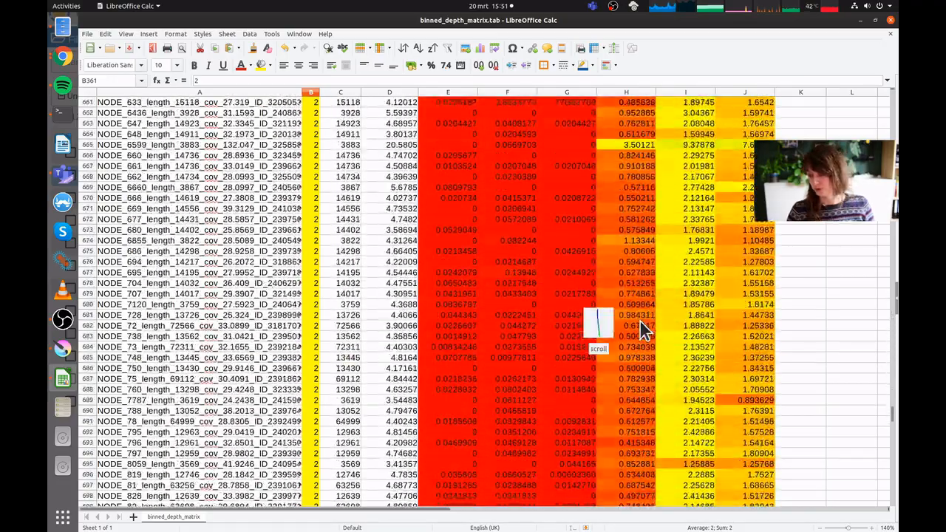
pyautogui.scroll(-11, 640, 321)
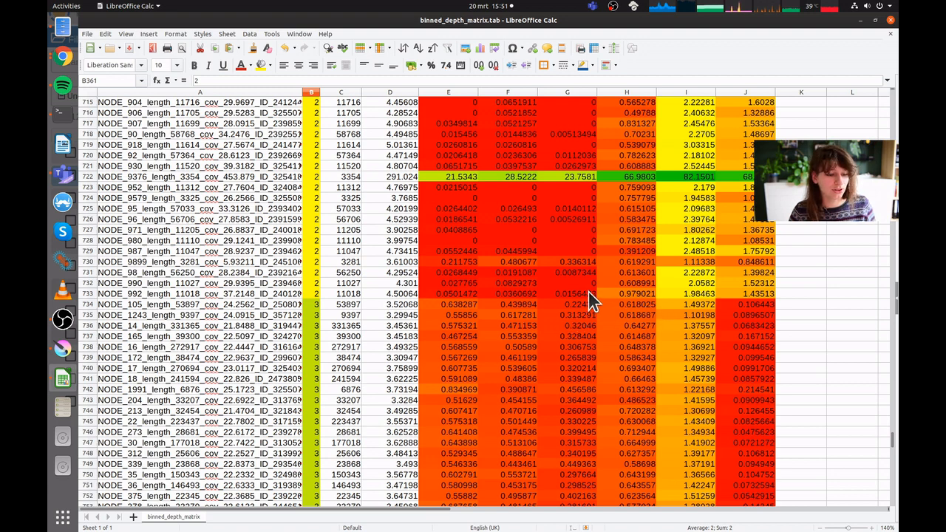
# Step: Compare the depth patterns of bins 3 and 4, highlighting the P1 and P2 depths of the bin 4 contigs
pyautogui.moveTo(287, 283); pyautogui.dragTo(394, 390)
pyautogui.click(399, 402)
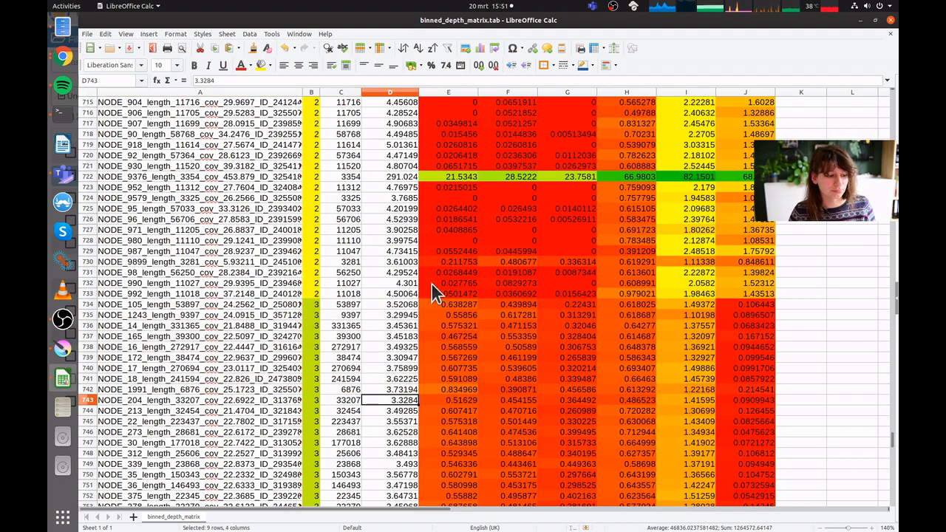
pyautogui.scroll(-9, 423, 359)
pyautogui.scroll(-6, 425, 360)
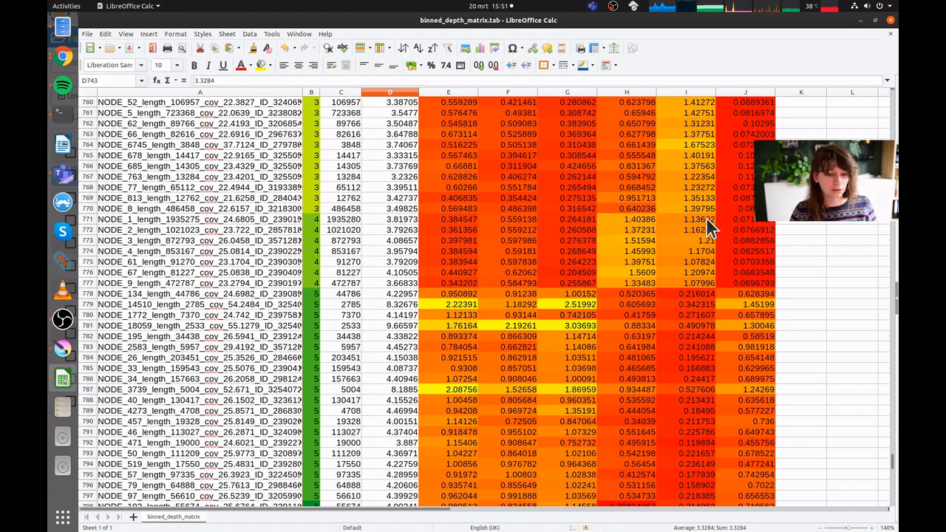
pyautogui.moveTo(623, 214); pyautogui.dragTo(678, 275)
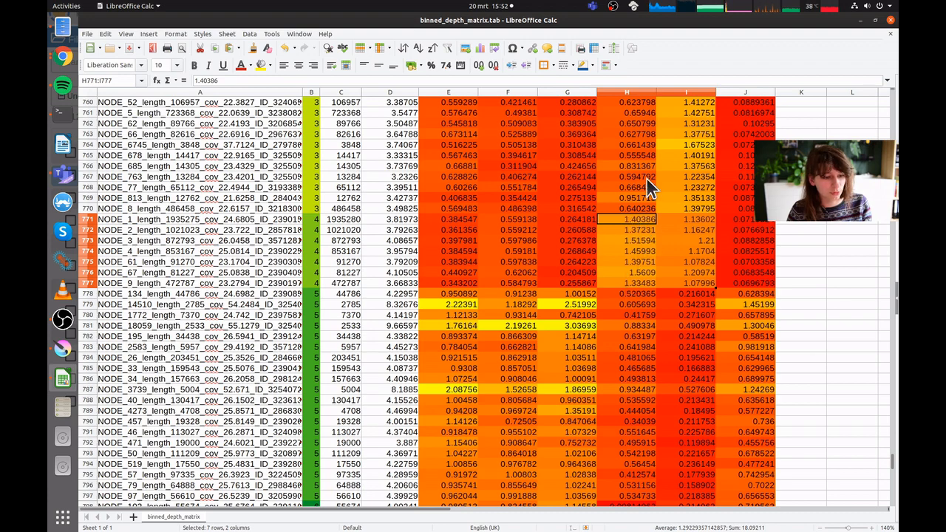
# Step: Compare bins 5 and 6, highlighting bin 6's P1 depths and the E1 to P3 depths of the contig in row 822
pyautogui.scroll(-3, 639, 285)
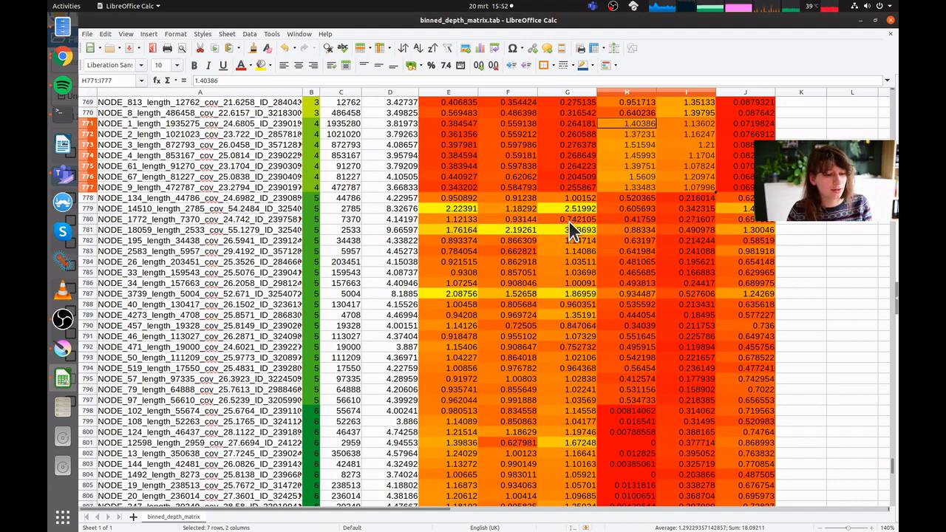
pyautogui.scroll(-6, 598, 302)
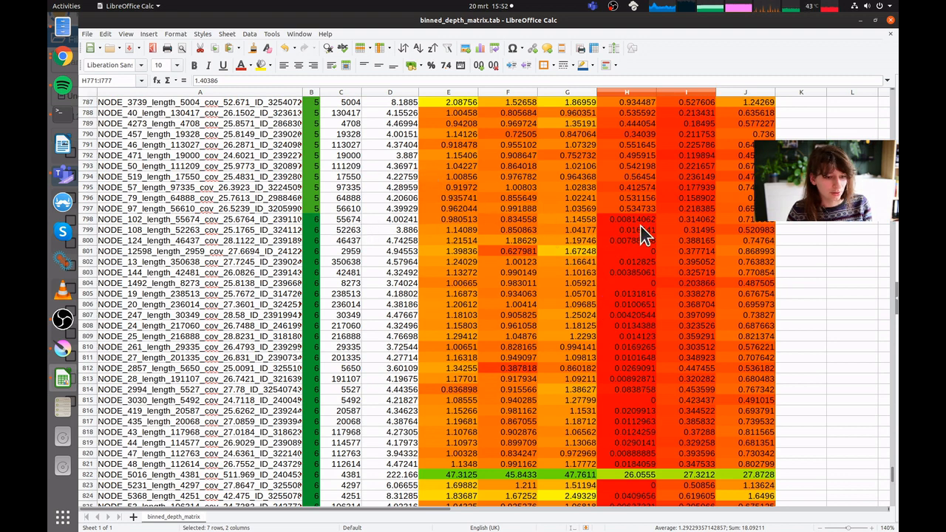
pyautogui.moveTo(642, 219); pyautogui.dragTo(620, 458)
pyautogui.scroll(-6, 628, 239)
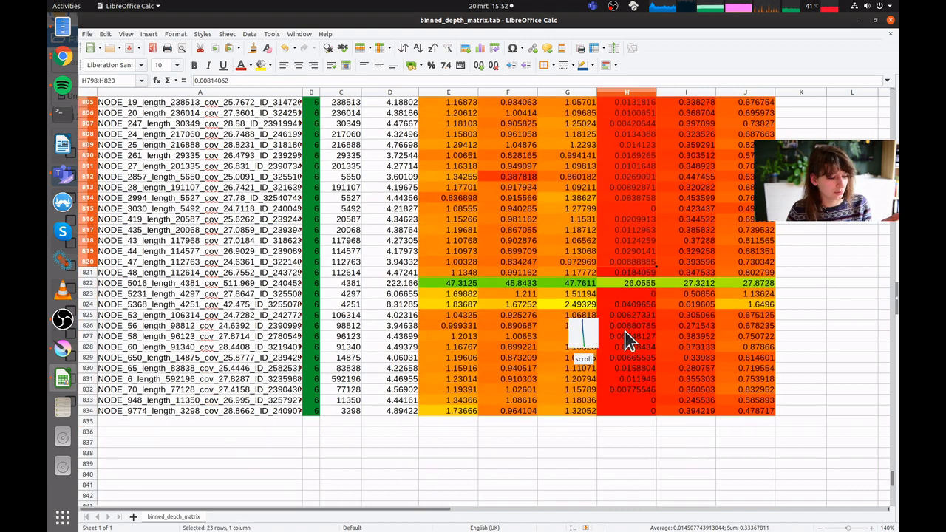
pyautogui.moveTo(449, 283); pyautogui.dragTo(728, 282)
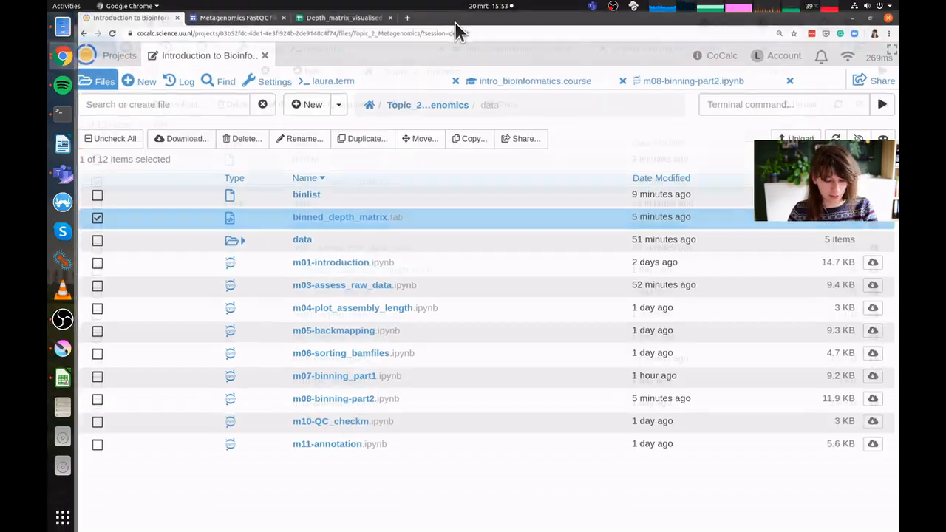
# Step: Switch to the Metagenomics FastQC files site in Chrome and view its Home, E1.R1, E2.R2 and depth matrix pages
pyautogui.click(257, 19)
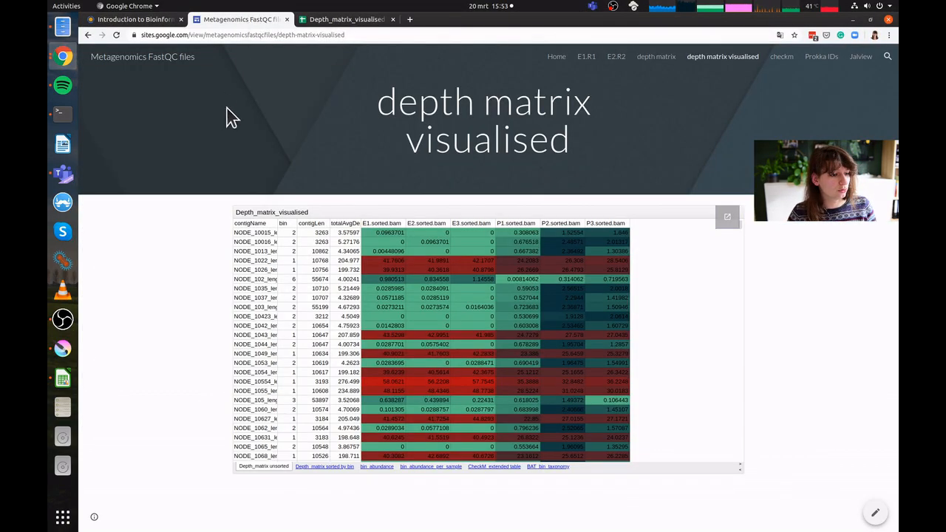
pyautogui.click(566, 57)
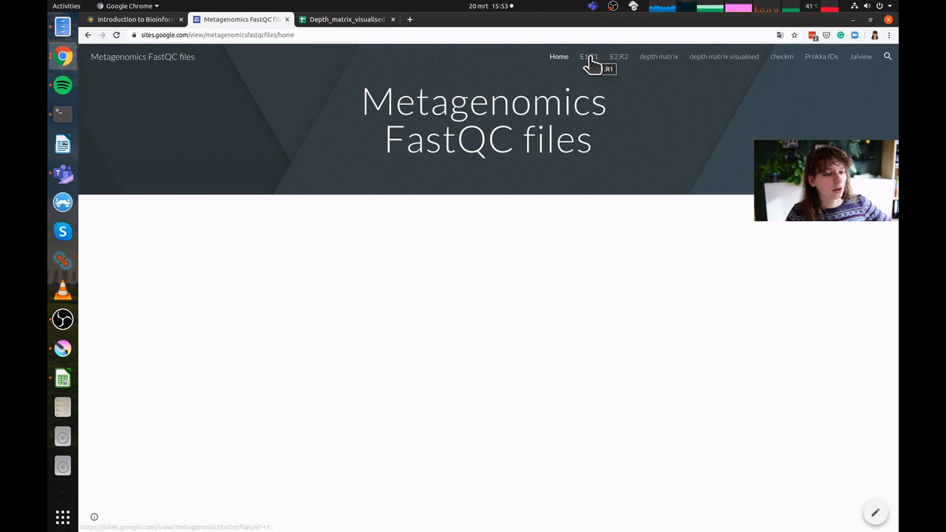
pyautogui.click(589, 62)
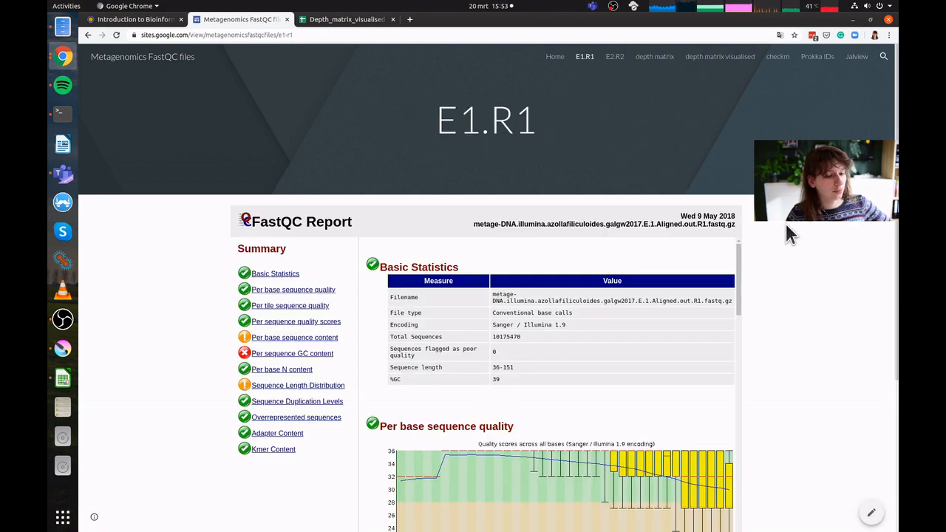
pyautogui.scroll(-2, 800, 254)
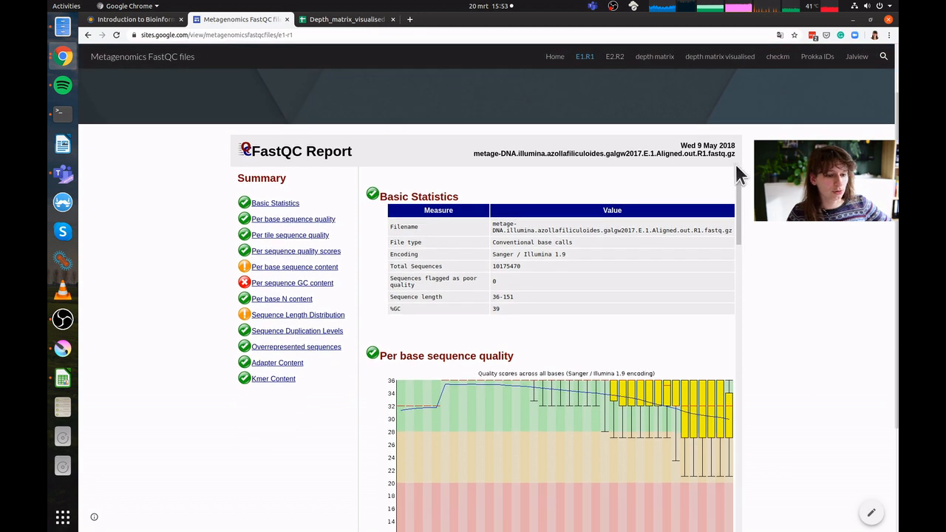
pyautogui.click(619, 62)
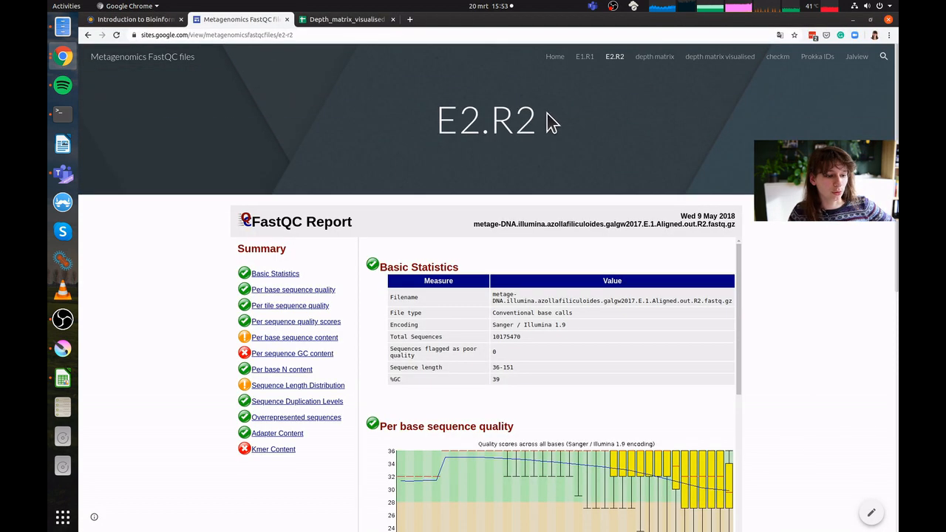
pyautogui.click(662, 59)
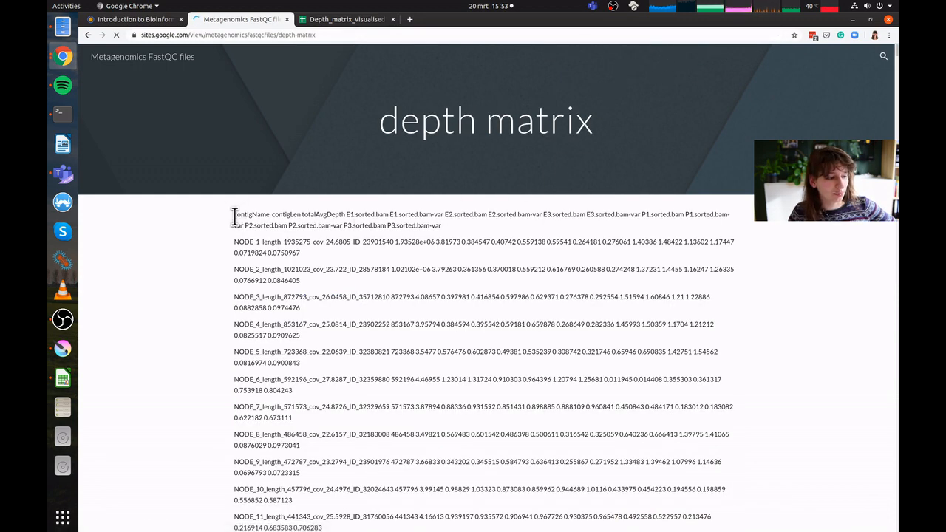
# Step: Inspect the header and first contig rows of the depth matrix page and open the depth matrix visualised page
pyautogui.moveTo(237, 214); pyautogui.dragTo(338, 325)
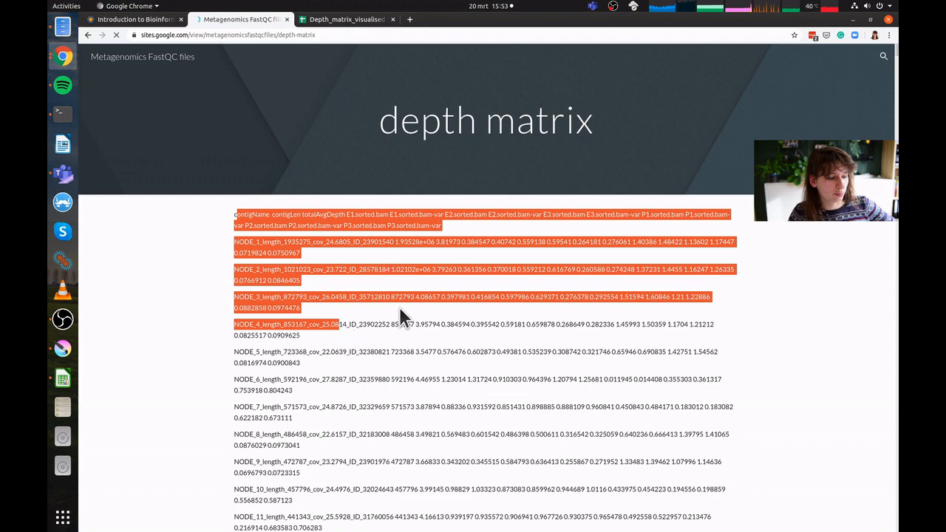
pyautogui.scroll(-8, 400, 309)
pyautogui.scroll(8, 401, 311)
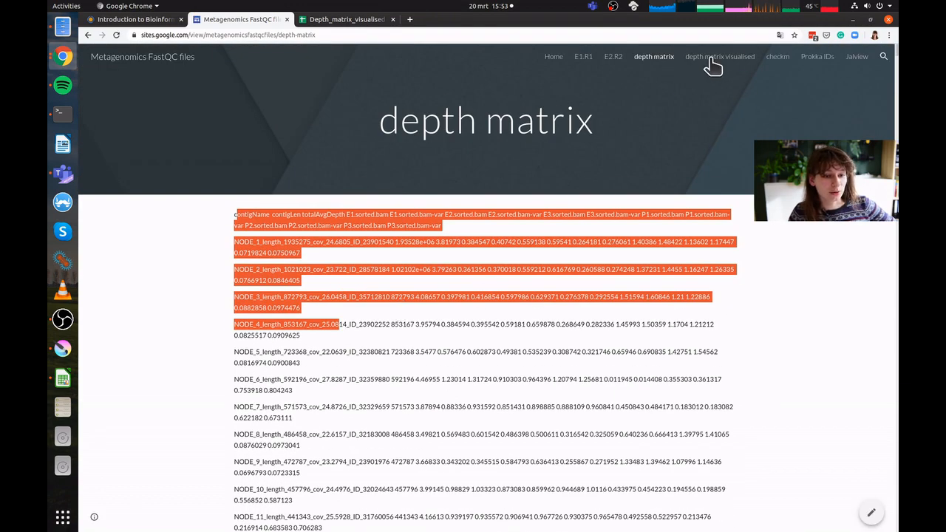
pyautogui.click(712, 63)
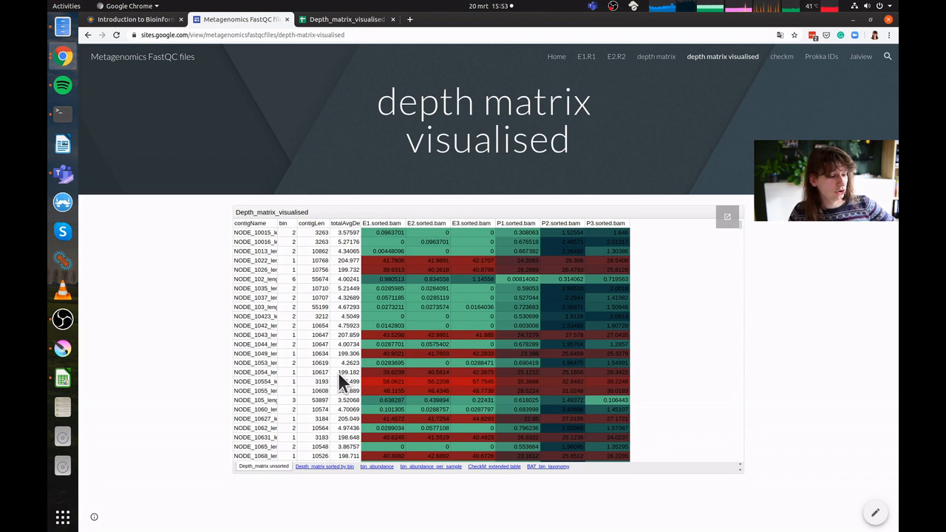
# Step: Review the Depth_matrix unsorted and Depth_matrix sorted by bin sheets of the Depth_matrix_visualised spreadsheet, comparing their colour patterns
pyautogui.click(342, 22)
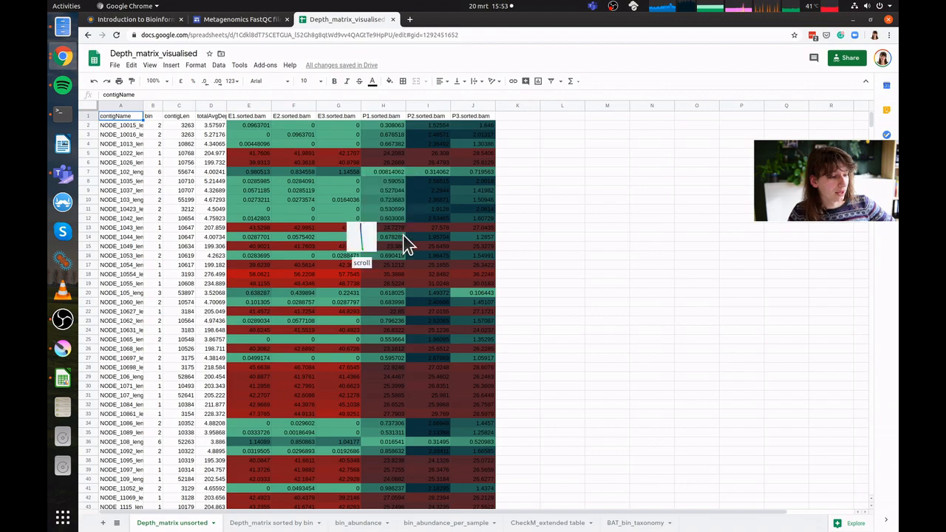
pyautogui.scroll(-20, 414, 240)
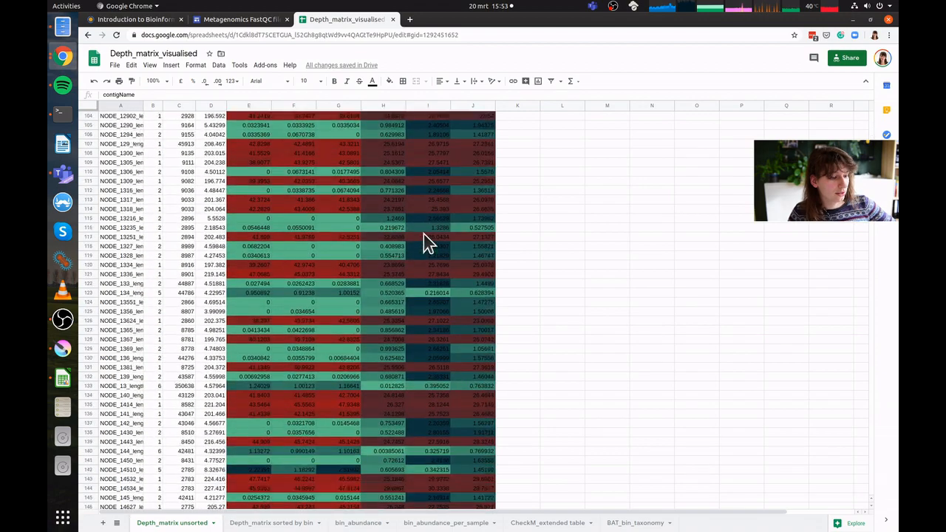
pyautogui.scroll(-20, 393, 303)
pyautogui.hscroll(2, 393, 303)
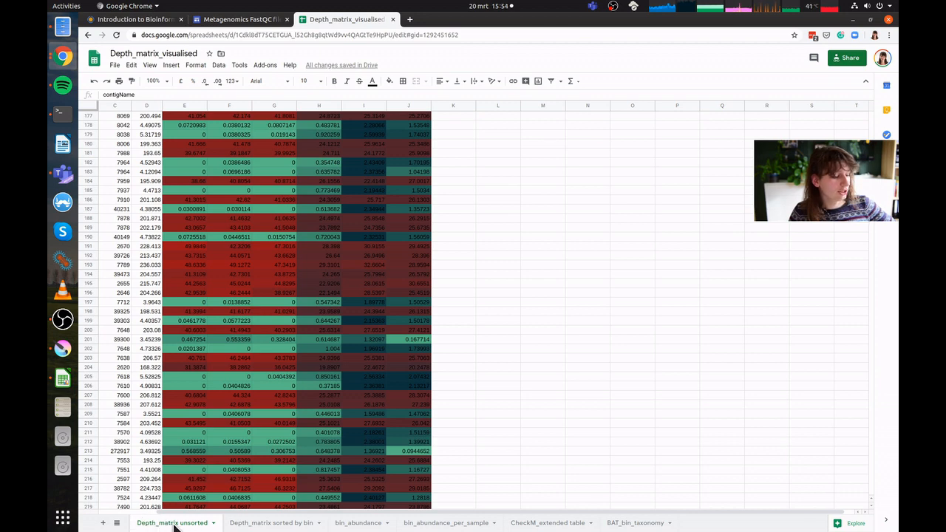
pyautogui.click(262, 522)
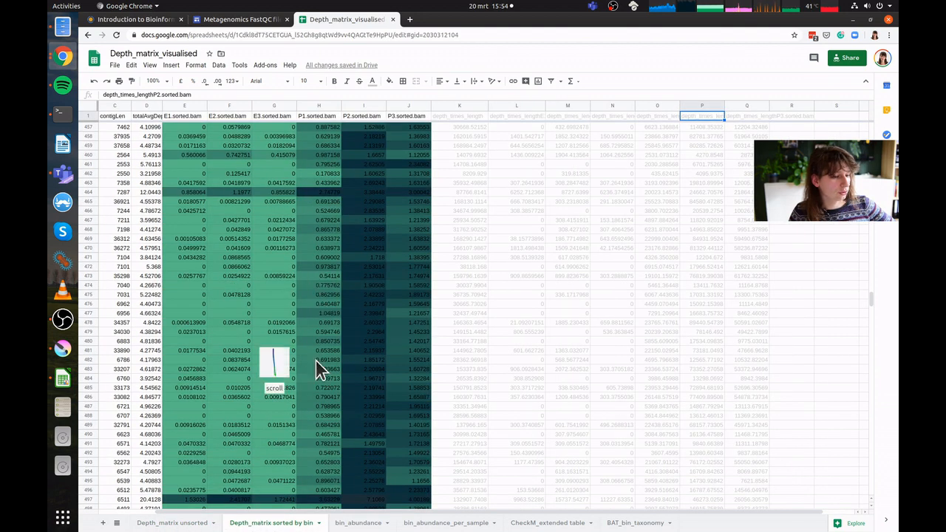
pyautogui.hscroll(-3, 316, 360)
pyautogui.scroll(-20, 316, 360)
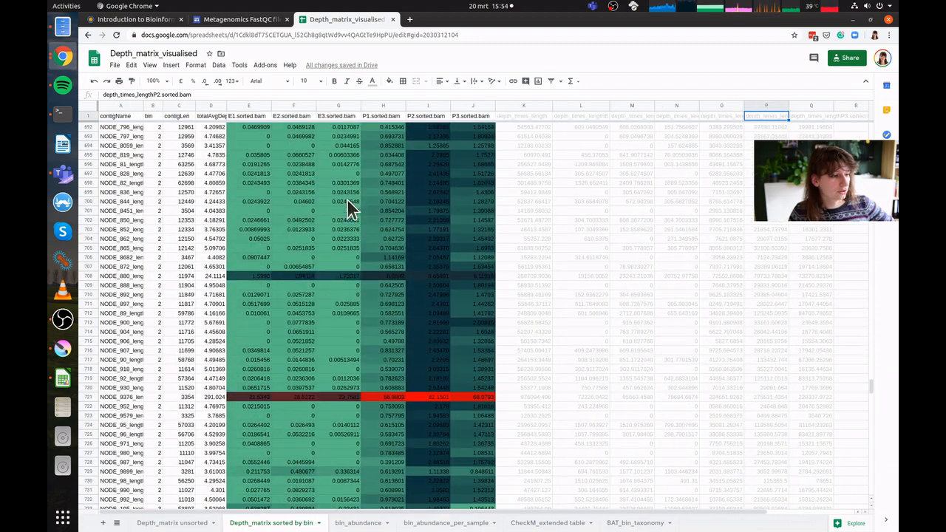
# Step: Open the m08-binning-part2 notebook in CoCalc and read the Bonus 1 and Bonus 2 exercises, highlighting the Bonus 1 title
pyautogui.click(142, 21)
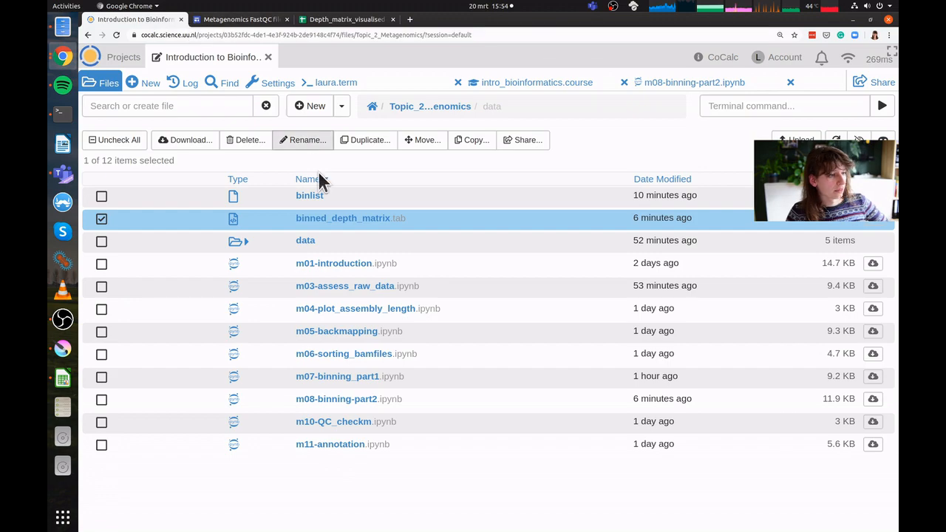
pyautogui.click(715, 86)
pyautogui.scroll(-4, 414, 340)
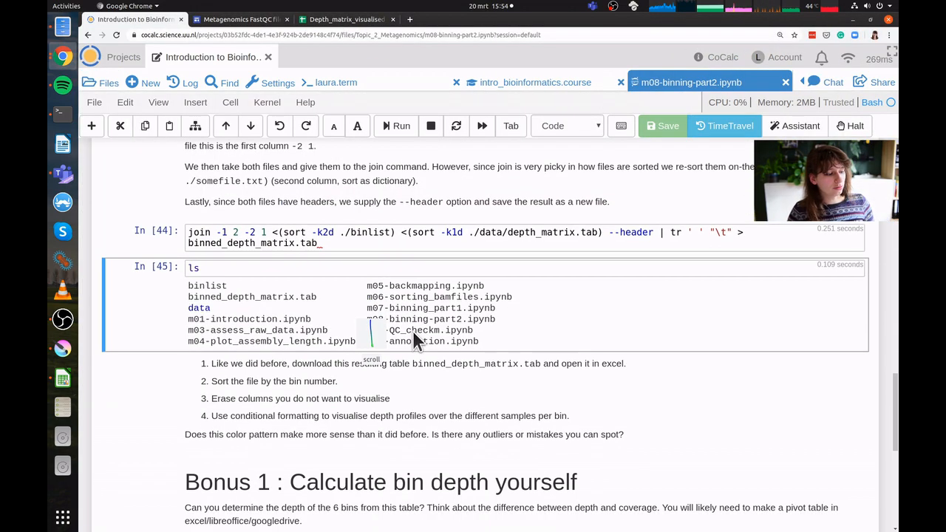
pyautogui.scroll(2, 412, 333)
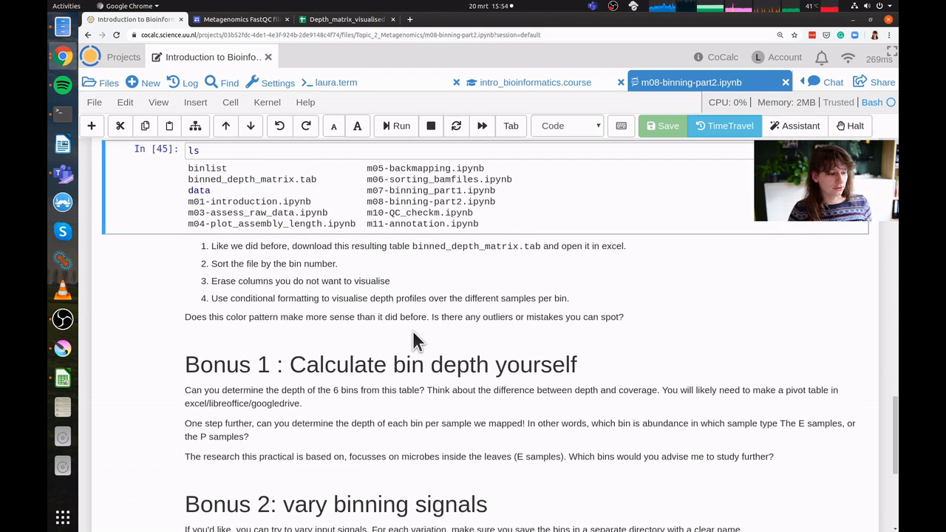
pyautogui.scroll(-2, 412, 332)
pyautogui.click(408, 342)
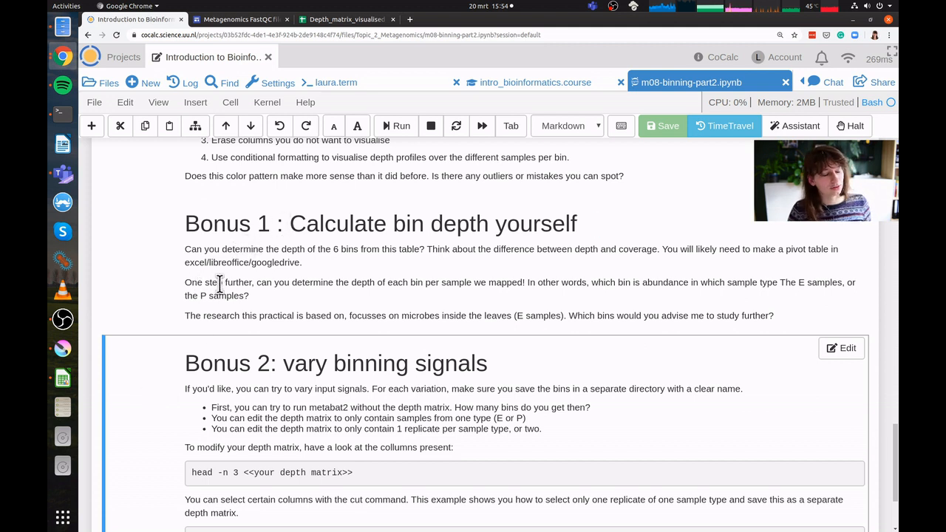
pyautogui.moveTo(226, 222); pyautogui.dragTo(578, 222)
pyautogui.click(210, 227)
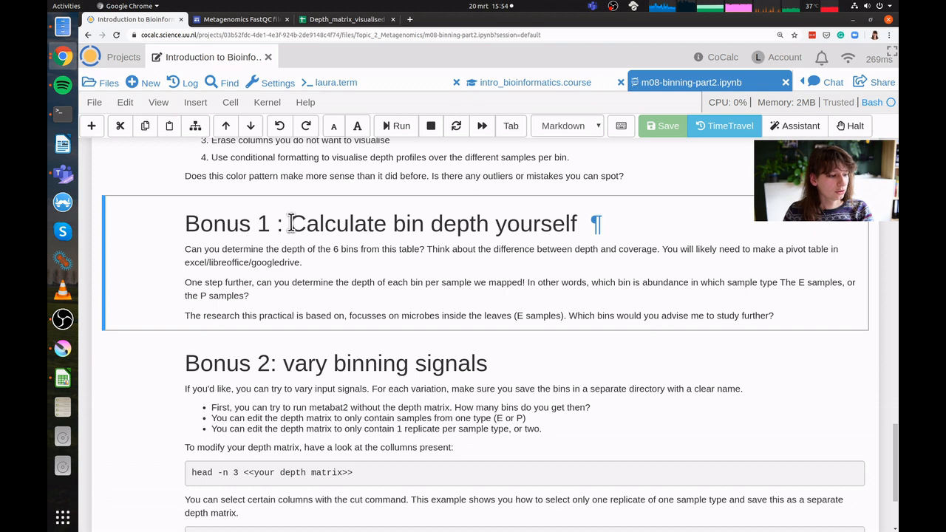
pyautogui.moveTo(290, 223); pyautogui.dragTo(532, 223)
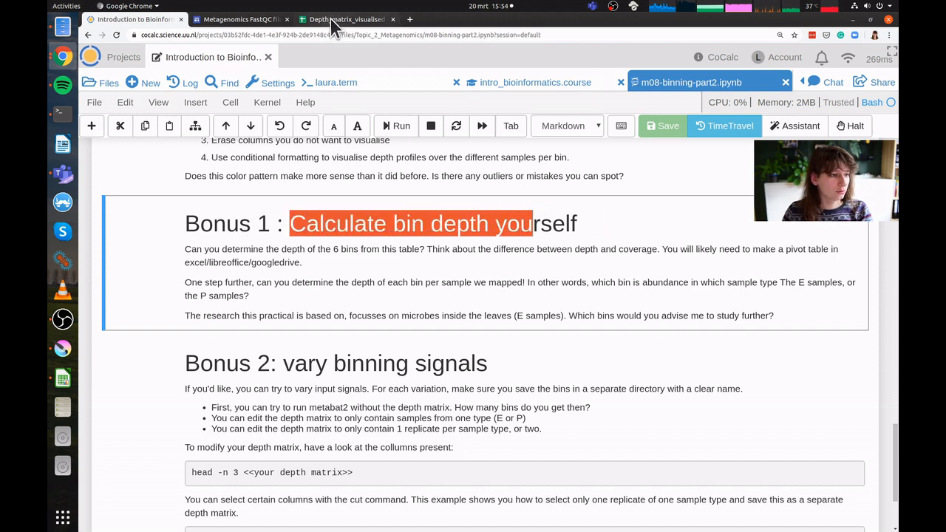
# Step: Switch to binned_depth_matrix.tab in LibreOffice Calc and inspect the E2 depth and name of the contig in row 812
pyautogui.click(63, 378)
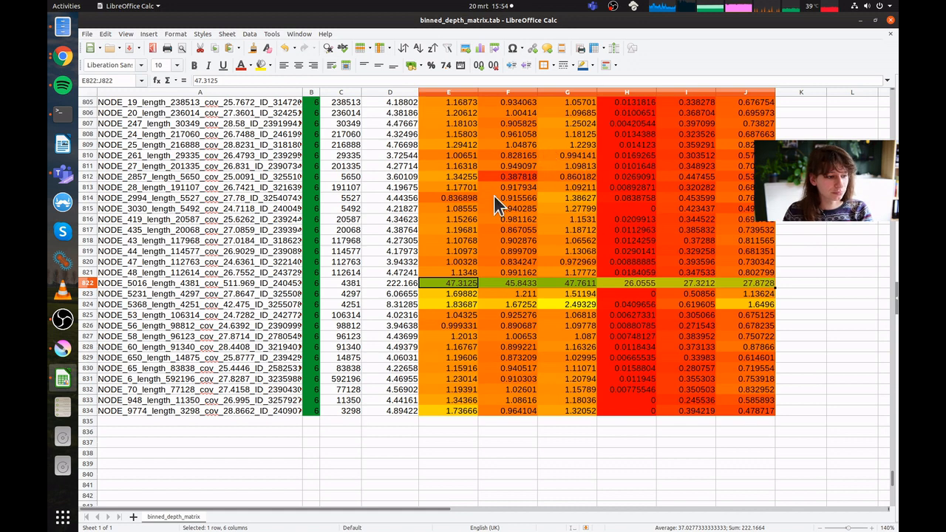
pyautogui.click(520, 176)
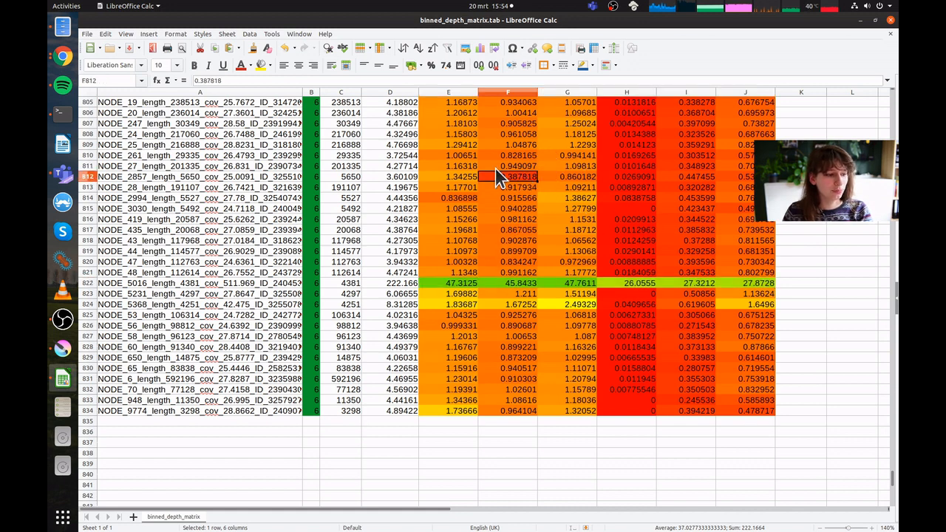
pyautogui.click(259, 179)
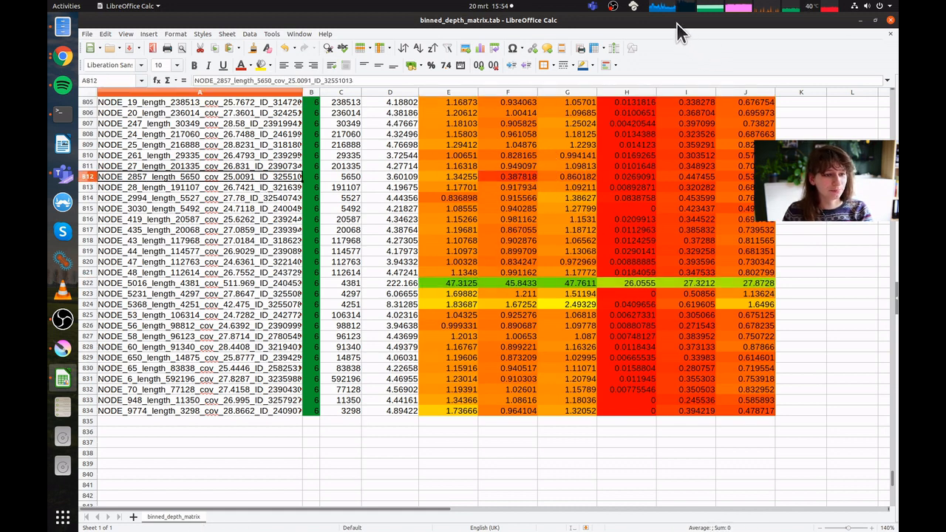
# Step: Return to the start of the table and review the colour-scaled depths from bin 1 through bin 6 for outlying contigs
pyautogui.scroll(20, 613, 235)
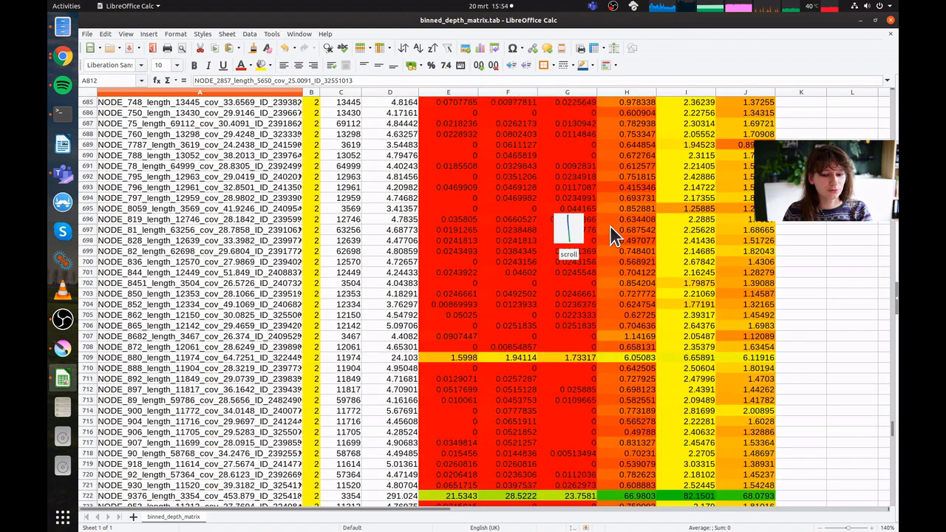
pyautogui.scroll(20, 610, 228)
pyautogui.hscroll(3, 610, 228)
pyautogui.hscroll(-5, 684, 384)
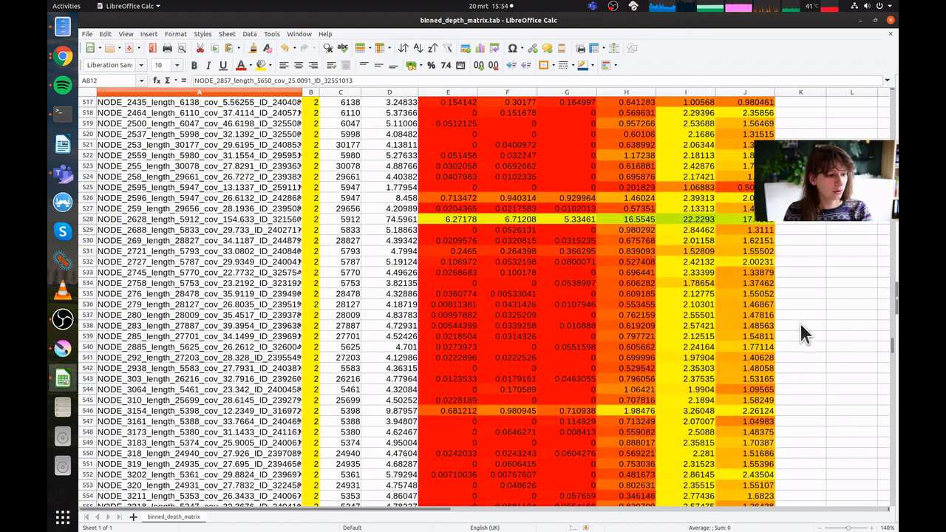
pyautogui.scroll(20, 813, 363)
pyautogui.moveTo(893, 328); pyautogui.dragTo(863, 103)
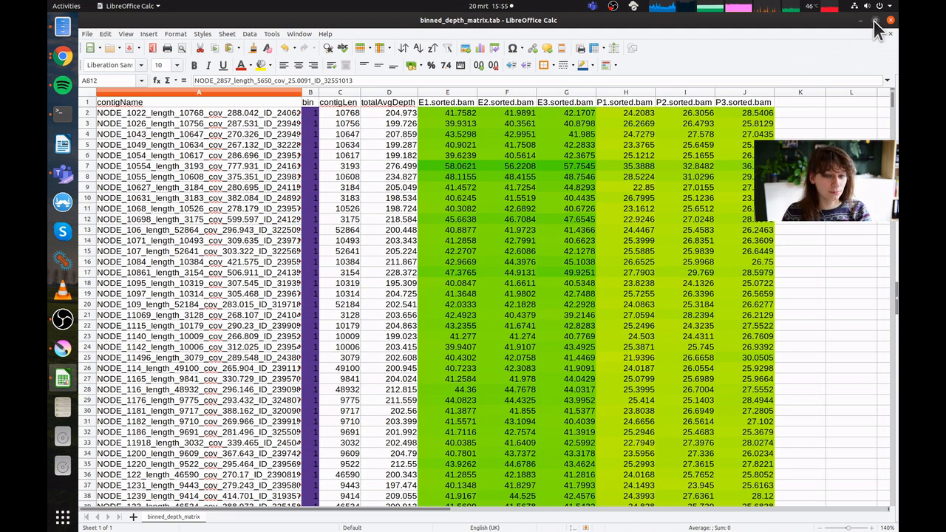
pyautogui.moveTo(803, 10)
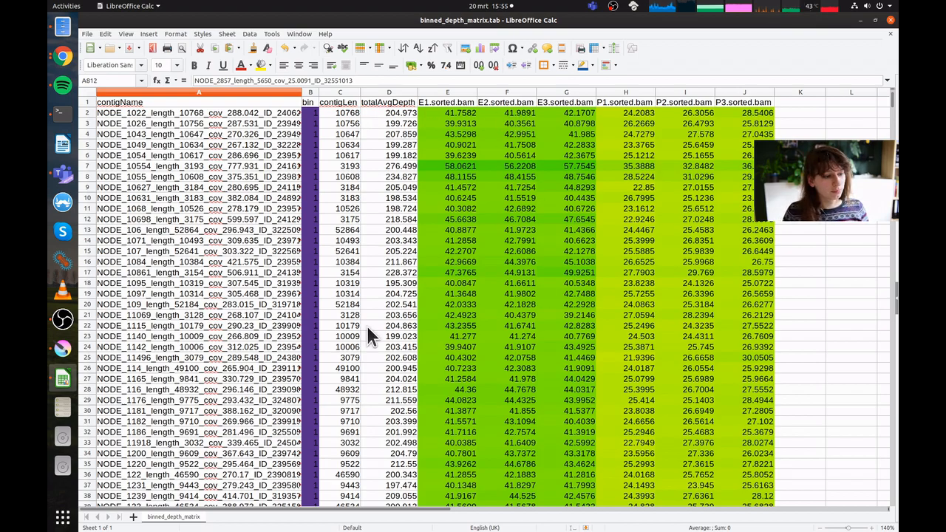
pyautogui.scroll(-20, 503, 327)
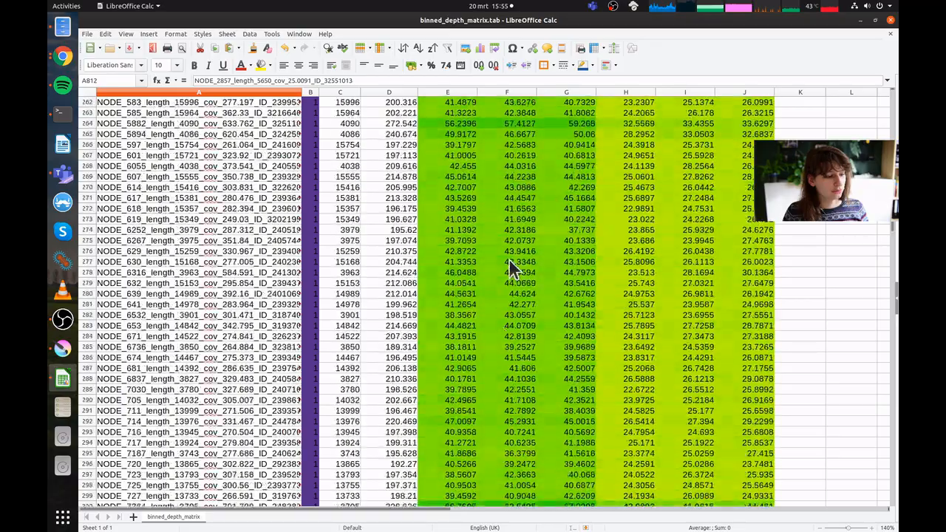
pyautogui.scroll(-20, 509, 260)
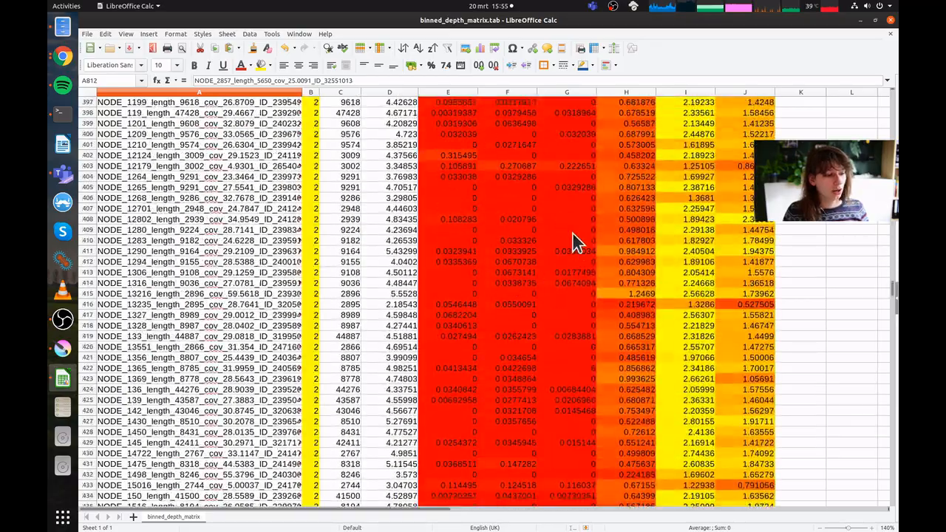
pyautogui.scroll(-20, 522, 316)
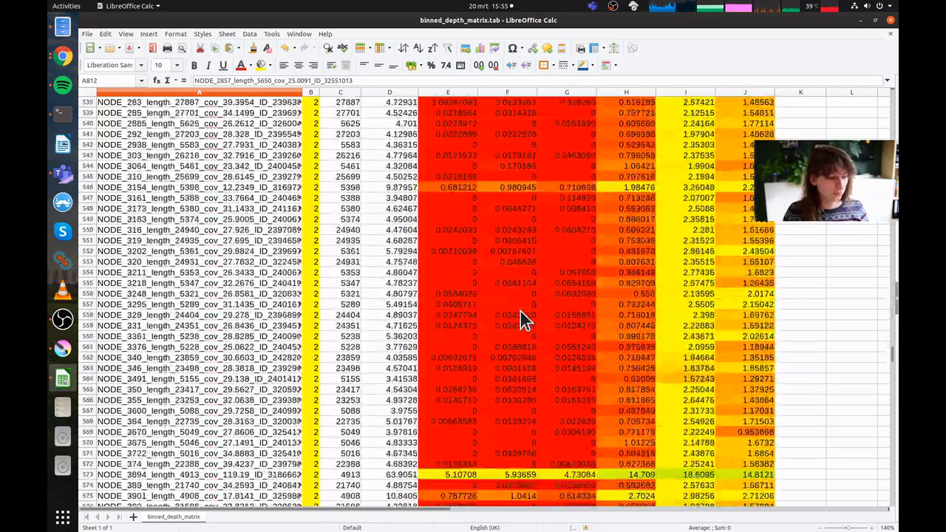
pyautogui.scroll(-20, 520, 311)
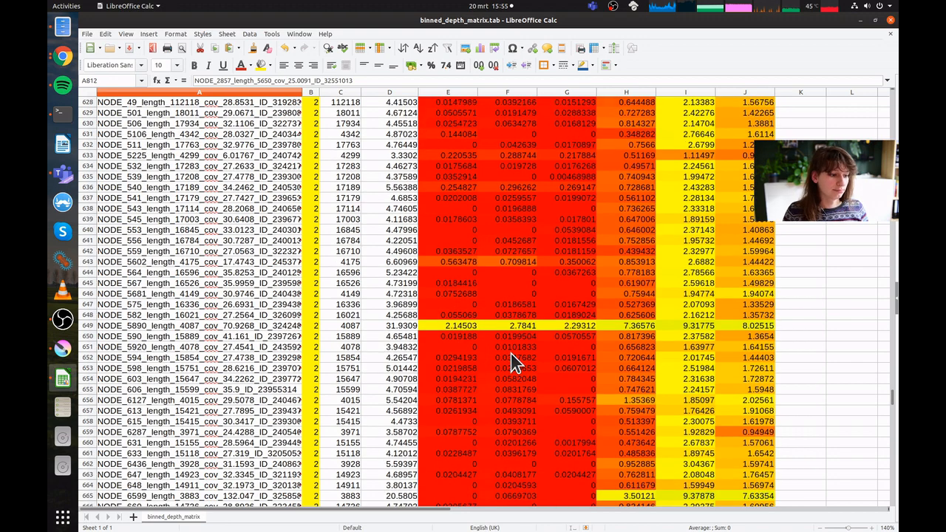
pyautogui.scroll(-20, 510, 353)
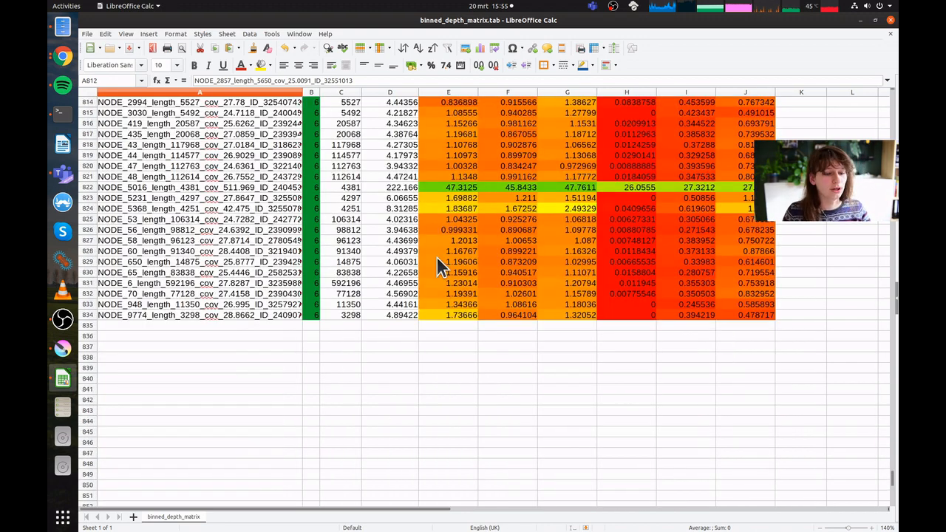
# Step: Compare the depth patterns of bins 5 and 6, highlighting row 801's E1 depth and a block of bin 6's E1 to E3 depths
pyautogui.scroll(3, 563, 259)
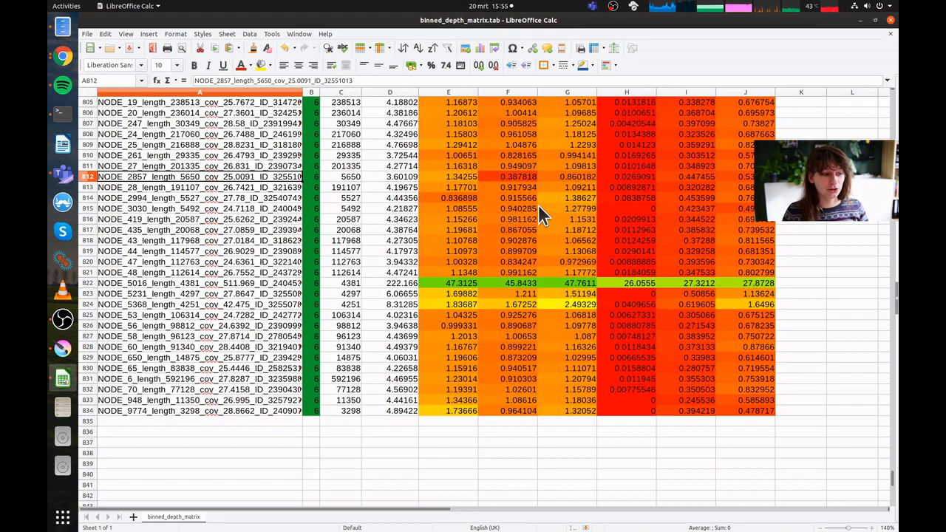
pyautogui.scroll(8, 551, 263)
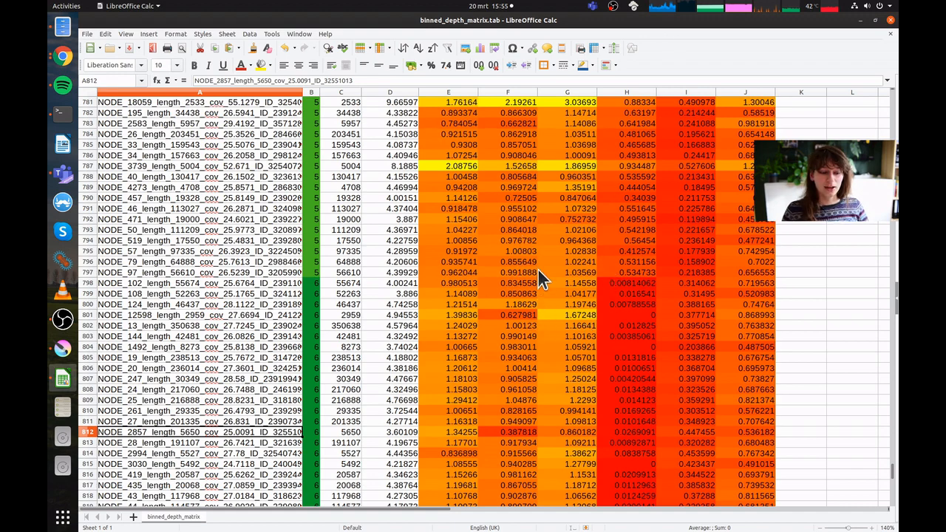
pyautogui.scroll(-3, 570, 338)
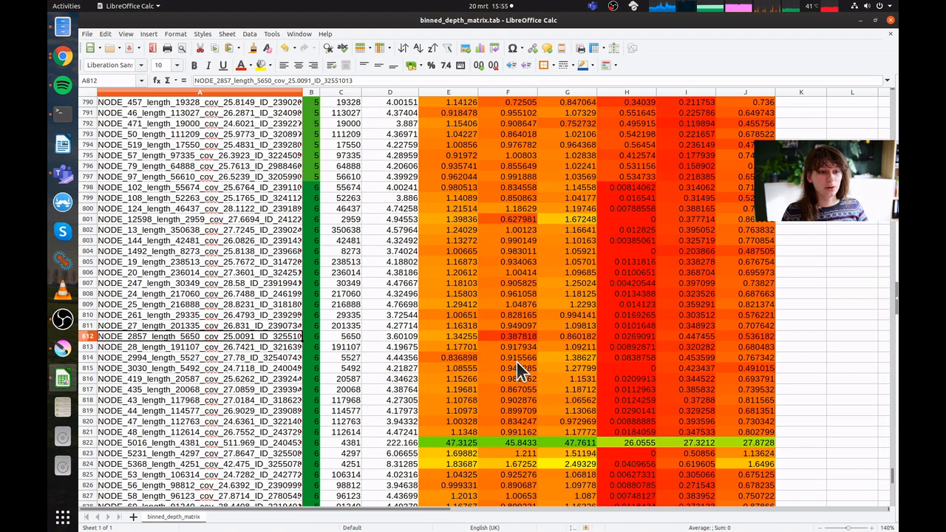
pyautogui.click(464, 220)
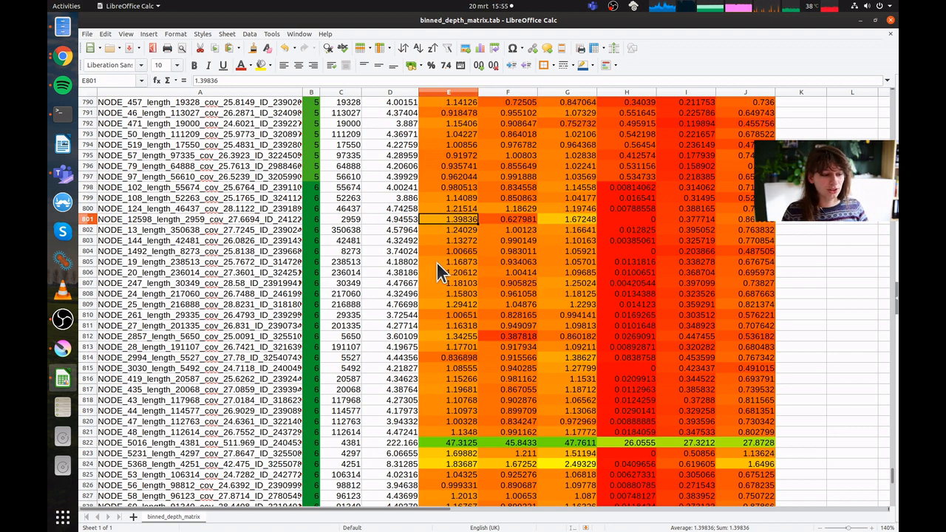
pyautogui.moveTo(442, 272); pyautogui.dragTo(564, 367)
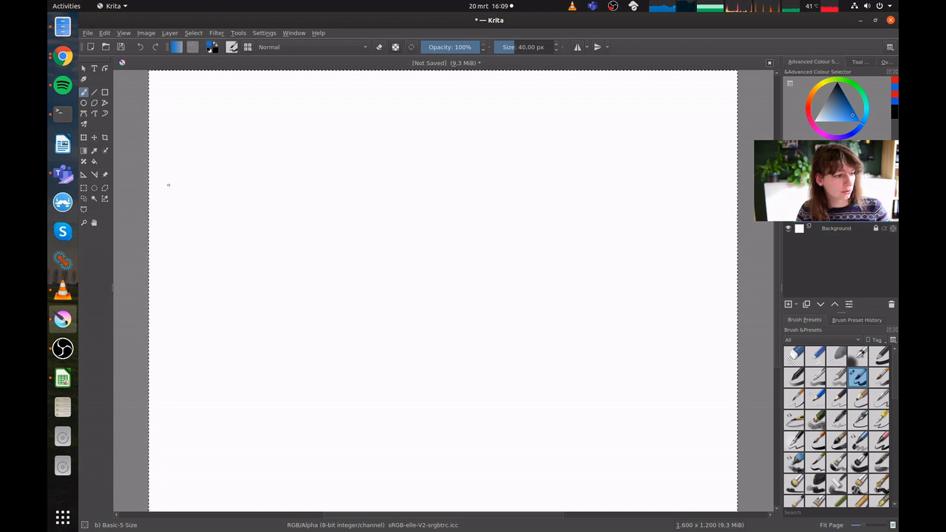
# Step: Draw two blue contig lines across the upper canvas, and a short and a longer separate red contig line across the lower canvas
pyautogui.moveTo(169, 185); pyautogui.dragTo(368, 189)
pyautogui.moveTo(440, 189); pyautogui.dragTo(674, 184)
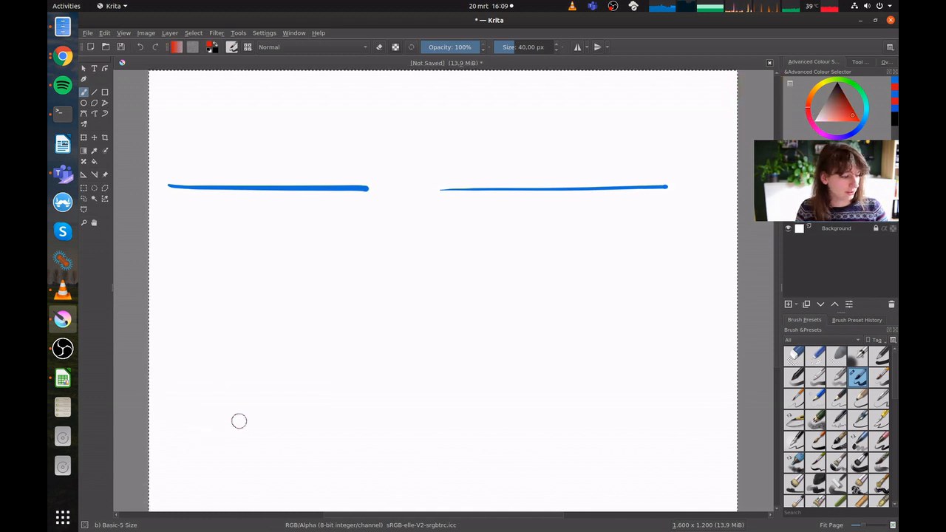
pyautogui.moveTo(178, 435); pyautogui.dragTo(300, 431)
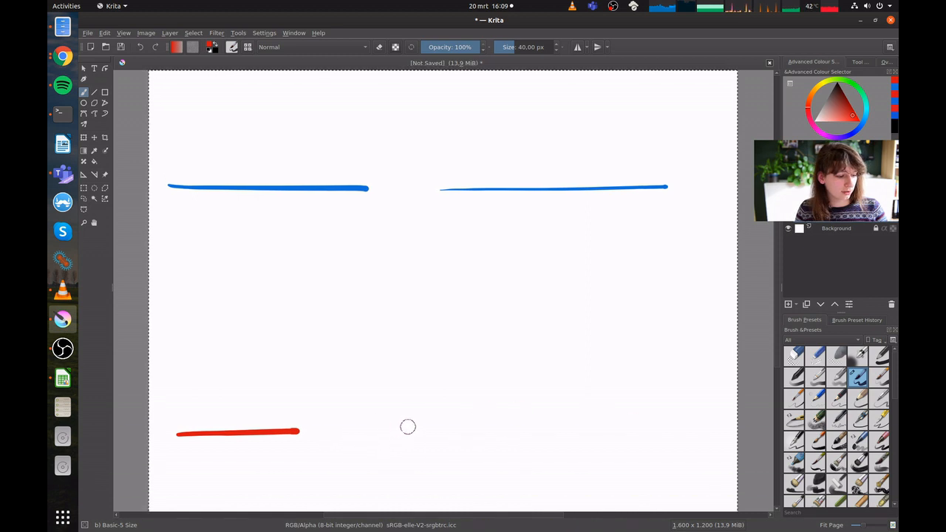
pyautogui.moveTo(372, 426); pyautogui.dragTo(678, 416)
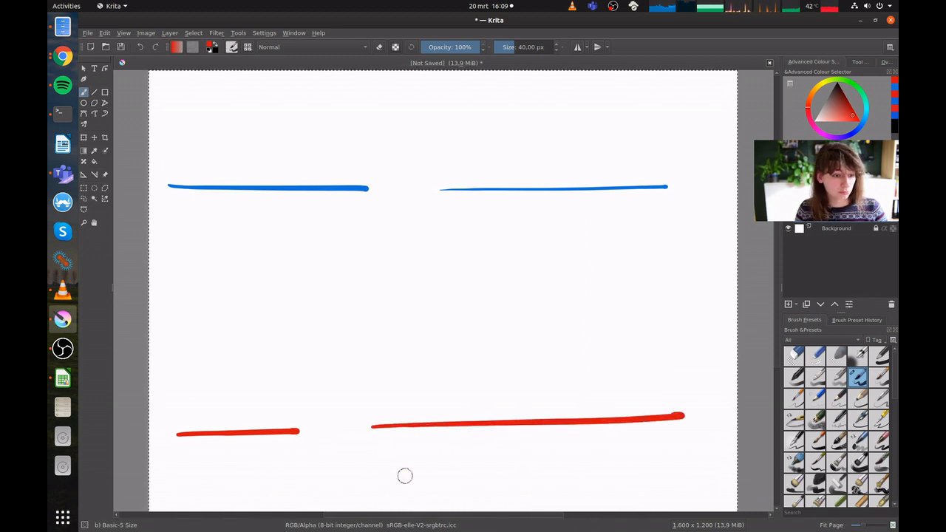
pyautogui.hotkey('ctrl', 'z')
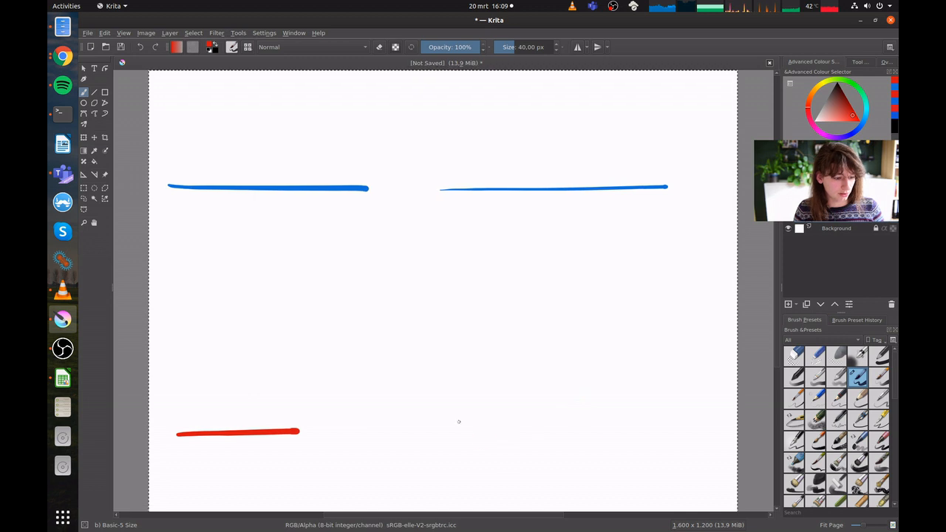
pyautogui.moveTo(458, 421); pyautogui.dragTo(678, 417)
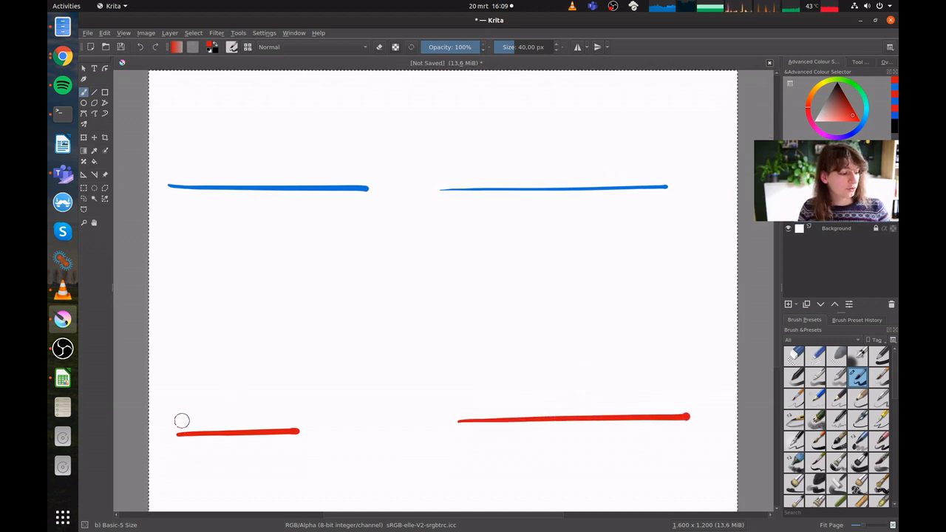
# Step: Draw a tall stack of short red read strokes above the short red contig line
pyautogui.moveTo(182, 421); pyautogui.dragTo(252, 416)
pyautogui.moveTo(256, 411); pyautogui.dragTo(284, 410)
pyautogui.moveTo(219, 408); pyautogui.dragTo(288, 398)
pyautogui.moveTo(183, 400); pyautogui.dragTo(233, 396)
pyautogui.moveTo(183, 395)
pyautogui.mouseDown()
pyautogui.moveTo(236, 392)
pyautogui.moveTo(251, 381)
pyautogui.mouseUp()
pyautogui.moveTo(165, 377); pyautogui.dragTo(230, 376)
pyautogui.moveTo(177, 365); pyautogui.dragTo(255, 357)
pyautogui.moveTo(168, 349)
pyautogui.mouseDown()
pyautogui.moveTo(268, 345)
pyautogui.moveTo(267, 337)
pyautogui.mouseUp()
pyautogui.moveTo(190, 330); pyautogui.dragTo(270, 326)
pyautogui.moveTo(164, 322)
pyautogui.mouseDown()
pyautogui.moveTo(284, 320)
pyautogui.moveTo(295, 303)
pyautogui.mouseUp()
pyautogui.moveTo(186, 303); pyautogui.dragTo(249, 301)
pyautogui.moveTo(255, 296); pyautogui.dragTo(306, 289)
pyautogui.moveTo(181, 296); pyautogui.dragTo(268, 291)
pyautogui.moveTo(177, 280)
pyautogui.mouseDown()
pyautogui.moveTo(248, 279)
pyautogui.moveTo(275, 265)
pyautogui.mouseUp()
pyautogui.moveTo(203, 257); pyautogui.dragTo(256, 254)
pyautogui.moveTo(154, 255); pyautogui.dragTo(316, 238)
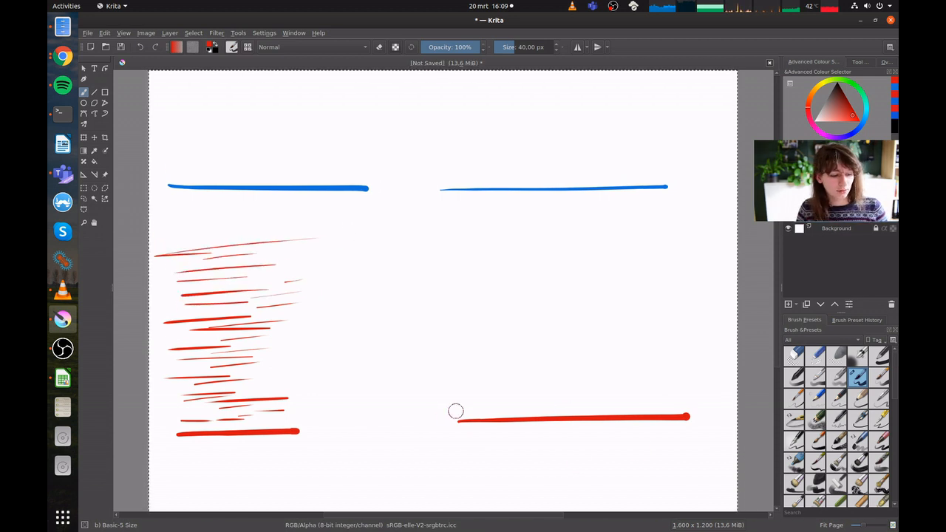
# Step: Draw a shallow layer of short red read strokes above the longer red contig line
pyautogui.moveTo(461, 408); pyautogui.dragTo(518, 406)
pyautogui.moveTo(544, 399); pyautogui.dragTo(671, 402)
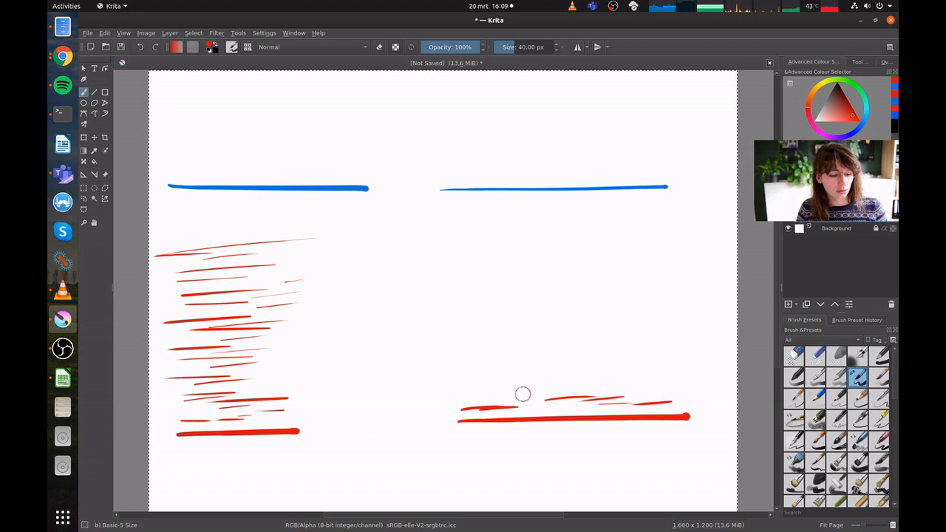
pyautogui.moveTo(505, 395)
pyautogui.mouseDown()
pyautogui.moveTo(684, 387)
pyautogui.moveTo(467, 389)
pyautogui.mouseUp()
pyautogui.moveTo(499, 397)
pyautogui.mouseDown()
pyautogui.moveTo(473, 398)
pyautogui.moveTo(515, 381)
pyautogui.mouseUp()
pyautogui.moveTo(551, 382); pyautogui.dragTo(665, 376)
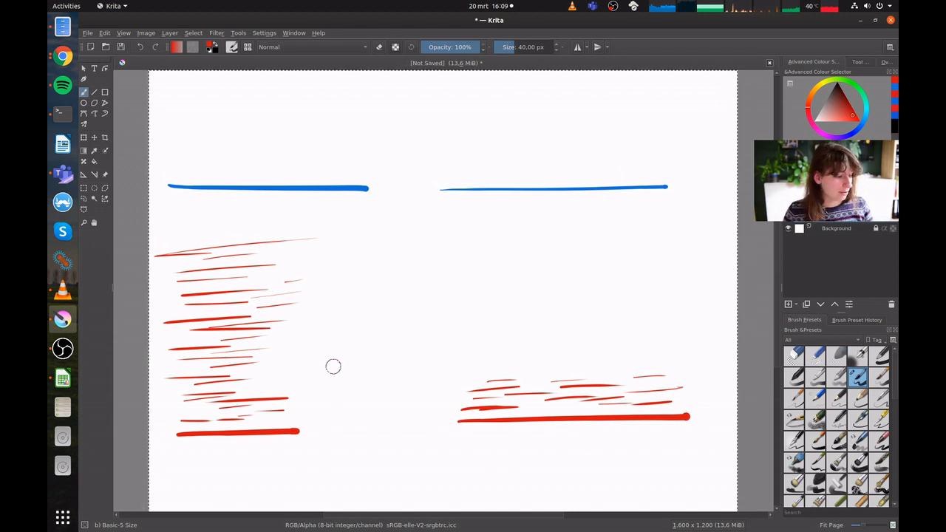
# Step: Label the tall red stack 20x and the shallow red stack 2x in red
pyautogui.moveTo(313, 325); pyautogui.dragTo(352, 353)
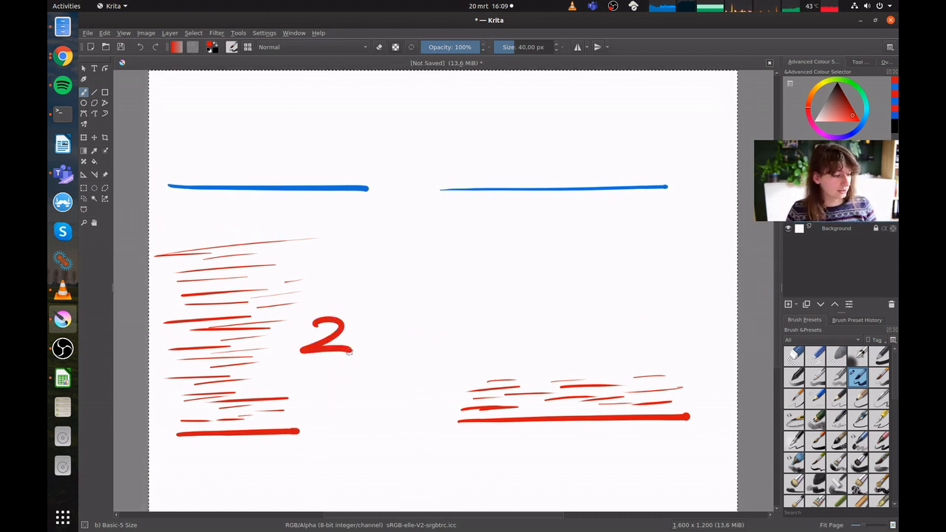
pyautogui.moveTo(384, 325)
pyautogui.mouseDown()
pyautogui.moveTo(369, 348)
pyautogui.moveTo(385, 327)
pyautogui.mouseUp()
pyautogui.moveTo(411, 332)
pyautogui.mouseDown()
pyautogui.moveTo(392, 334)
pyautogui.moveTo(415, 347)
pyautogui.mouseUp()
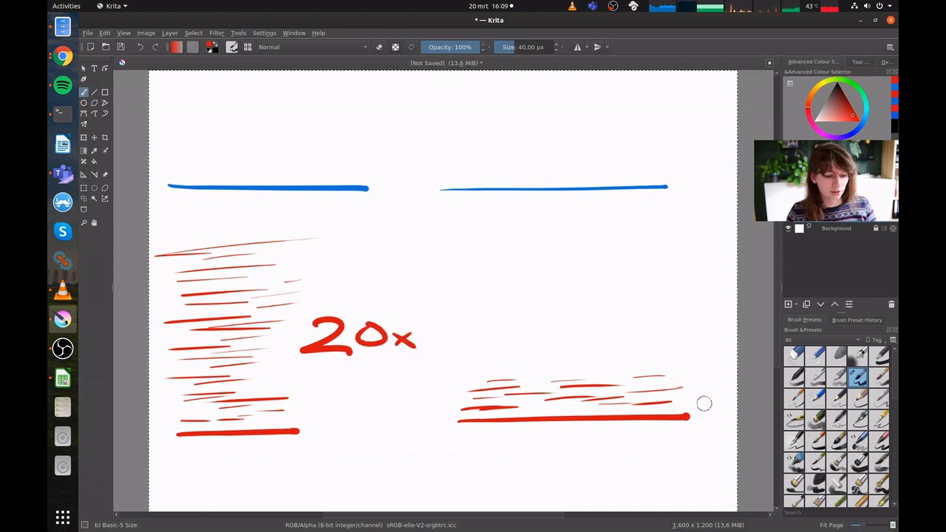
pyautogui.moveTo(727, 385); pyautogui.dragTo(736, 398)
pyautogui.moveTo(736, 384); pyautogui.dragTo(726, 399)
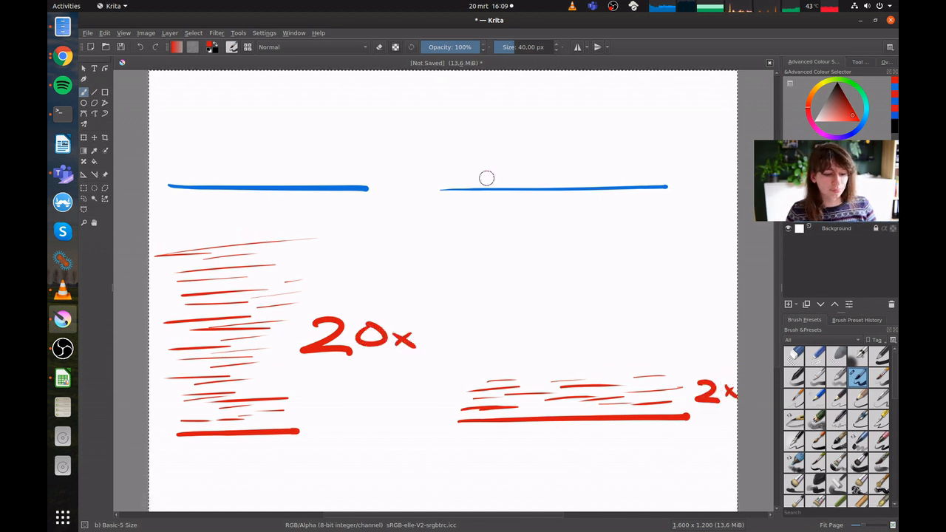
# Step: Change the brush colour to blue and draw a few short read strokes above the left blue contig line
pyautogui.click(861, 127)
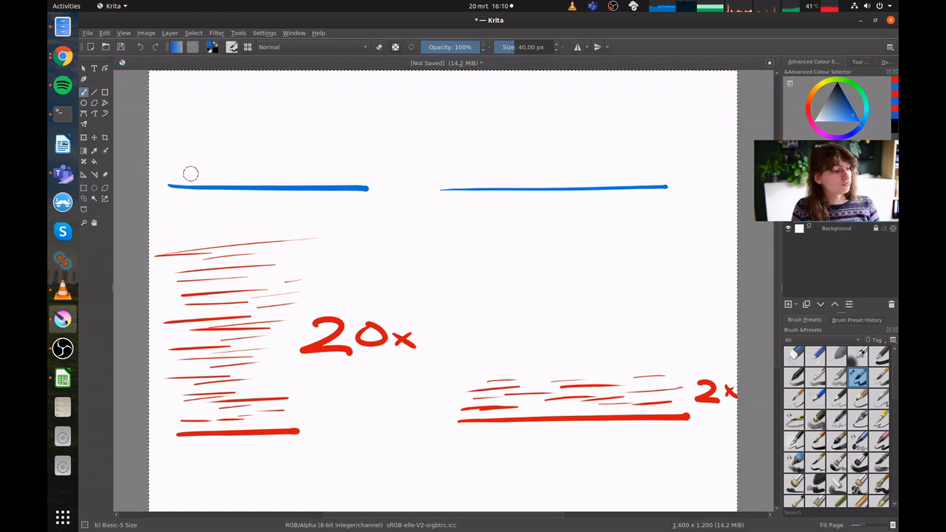
pyautogui.moveTo(173, 173); pyautogui.dragTo(306, 174)
pyautogui.moveTo(219, 168)
pyautogui.mouseDown()
pyautogui.moveTo(360, 168)
pyautogui.moveTo(348, 158)
pyautogui.mouseUp()
pyautogui.moveTo(185, 155); pyautogui.dragTo(331, 154)
pyautogui.moveTo(257, 149); pyautogui.dragTo(330, 150)
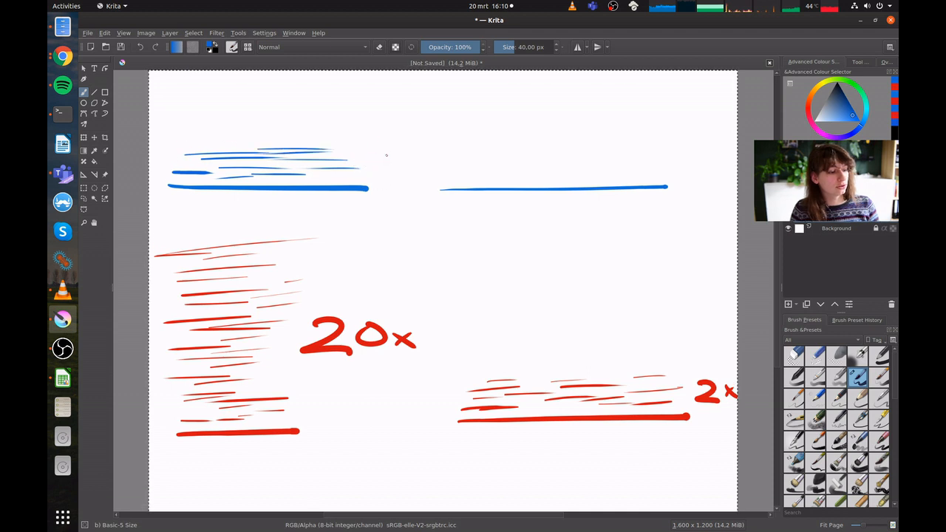
# Step: Draw blue read strokes above the right blue contig line and label both blue contigs 5x
pyautogui.moveTo(386, 156)
pyautogui.mouseDown()
pyautogui.moveTo(373, 170)
pyautogui.moveTo(408, 148)
pyautogui.moveTo(528, 147)
pyautogui.mouseUp()
pyautogui.moveTo(454, 173); pyautogui.dragTo(505, 162)
pyautogui.moveTo(545, 170); pyautogui.dragTo(567, 170)
pyautogui.moveTo(458, 189); pyautogui.dragTo(647, 177)
pyautogui.moveTo(510, 158); pyautogui.dragTo(606, 159)
pyautogui.moveTo(601, 144); pyautogui.dragTo(641, 143)
pyautogui.moveTo(591, 171); pyautogui.dragTo(648, 167)
pyautogui.moveTo(446, 156); pyautogui.dragTo(642, 150)
pyautogui.moveTo(533, 176)
pyautogui.mouseDown()
pyautogui.moveTo(634, 169)
pyautogui.moveTo(625, 173)
pyautogui.mouseUp()
pyautogui.moveTo(678, 145)
pyautogui.mouseDown()
pyautogui.moveTo(686, 166)
pyautogui.moveTo(670, 167)
pyautogui.mouseUp()
pyautogui.moveTo(691, 142); pyautogui.dragTo(706, 140)
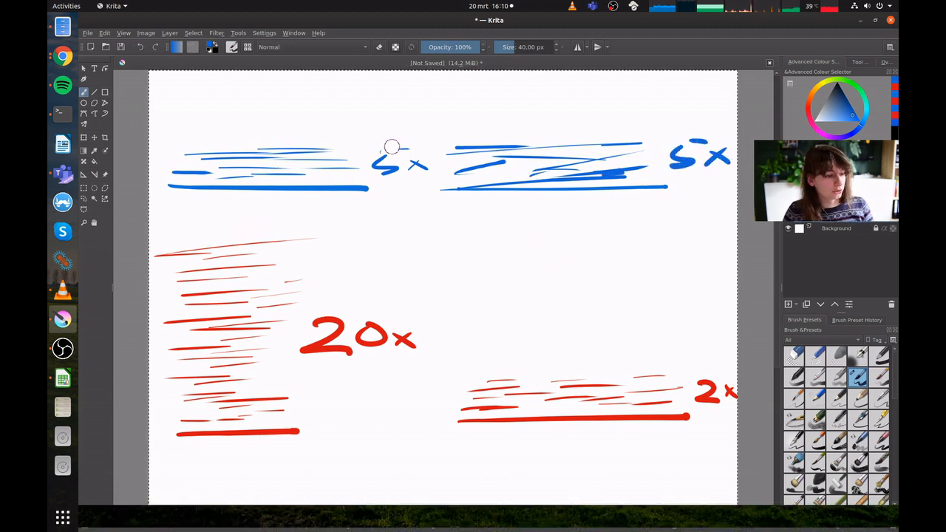
pyautogui.moveTo(402, 144)
pyautogui.mouseDown()
pyautogui.moveTo(373, 164)
pyautogui.moveTo(370, 179)
pyautogui.moveTo(423, 148)
pyautogui.mouseUp()
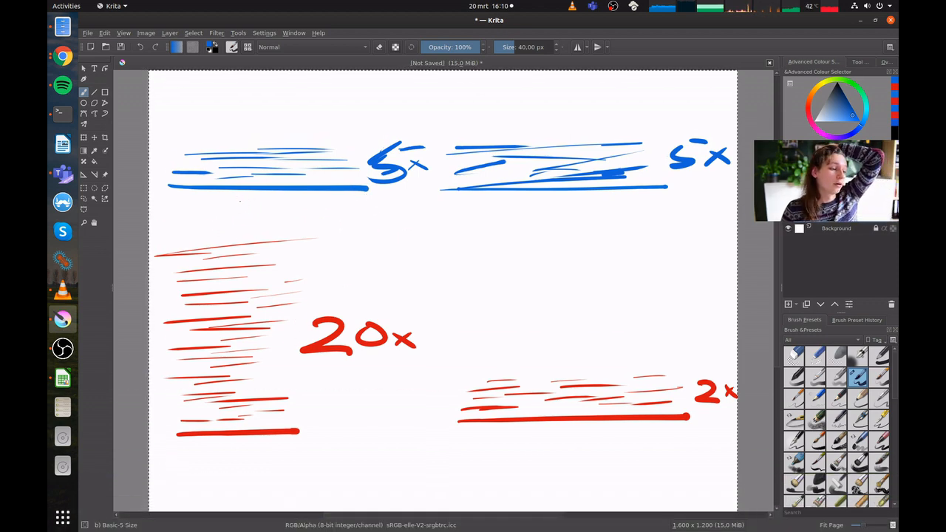
pyautogui.moveTo(264, 199); pyautogui.dragTo(262, 199)
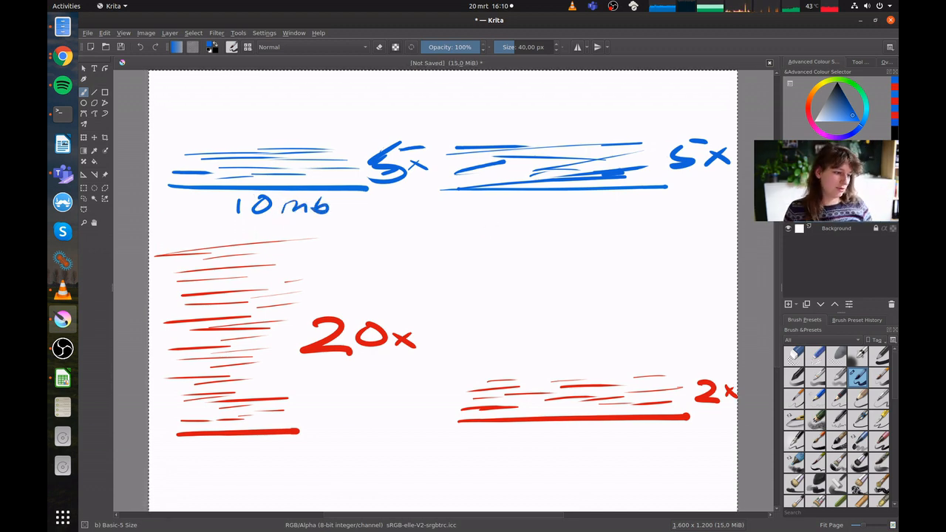
pyautogui.hotkey('ctrl', 'z')
pyautogui.hotkey('ctrl', 'z')
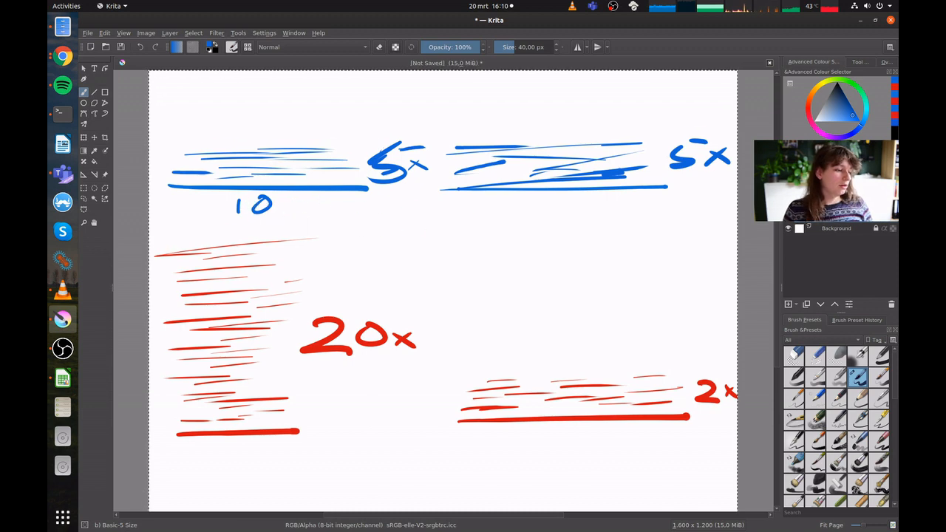
pyautogui.hotkey('ctrl', 'z')
pyautogui.hotkey('ctrl', 'z')
# Step: Write the length label 10Kb in blue beneath each of the two blue contig lines
pyautogui.moveTo(237, 194)
pyautogui.mouseDown()
pyautogui.moveTo(236, 213)
pyautogui.moveTo(297, 195)
pyautogui.moveTo(298, 214)
pyautogui.mouseUp()
pyautogui.moveTo(303, 200); pyautogui.dragTo(303, 215)
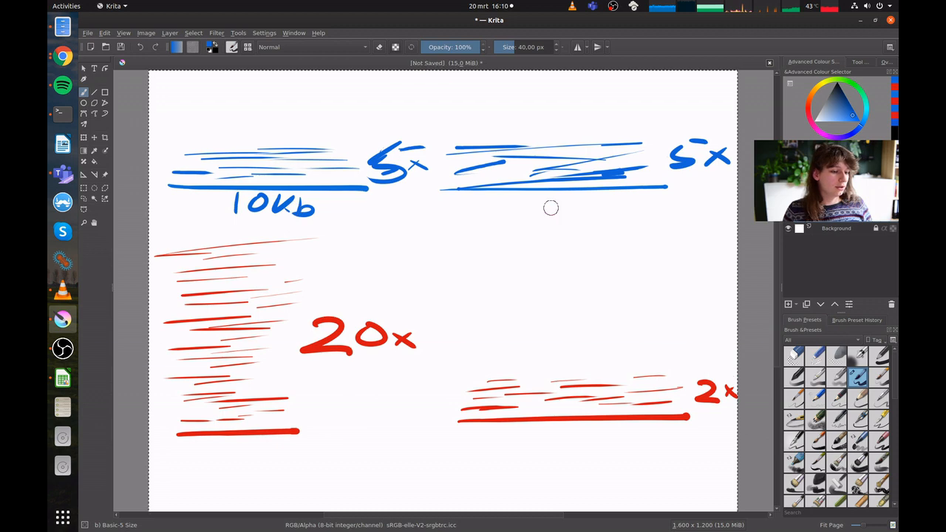
pyautogui.moveTo(561, 210); pyautogui.dragTo(581, 216)
pyautogui.moveTo(596, 202); pyautogui.dragTo(613, 218)
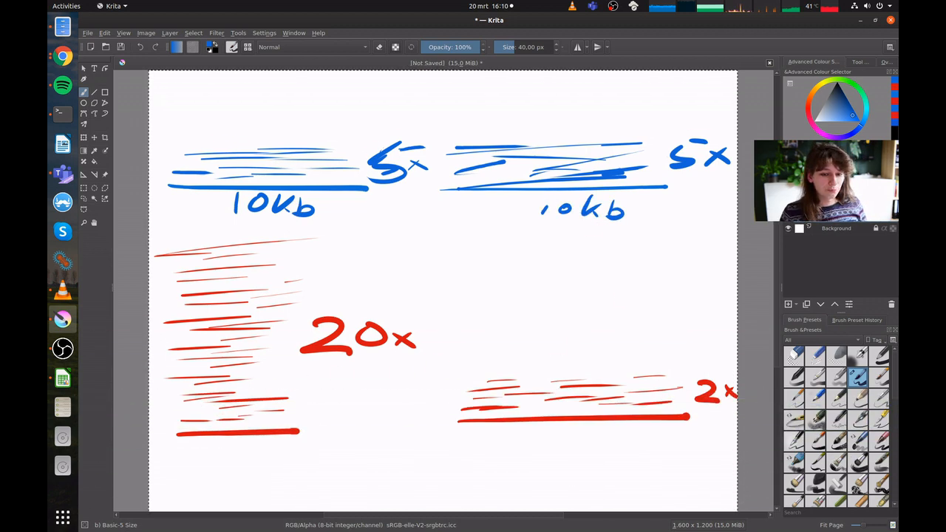
# Step: Change the brush colour to red and label the short red contig 1kb and the longer one 10kb underneath
pyautogui.moveTo(811, 114); pyautogui.dragTo(808, 112)
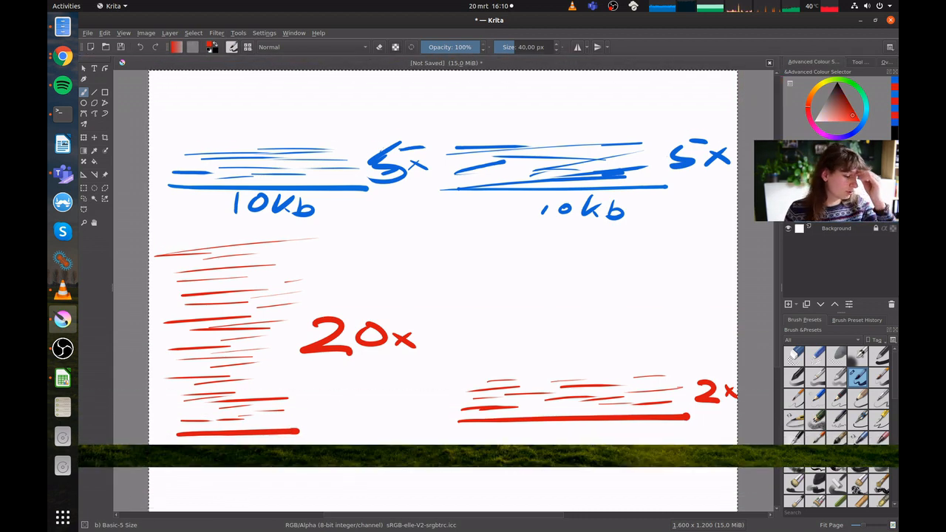
pyautogui.moveTo(225, 455)
pyautogui.mouseDown()
pyautogui.moveTo(223, 470)
pyautogui.moveTo(262, 471)
pyautogui.mouseUp()
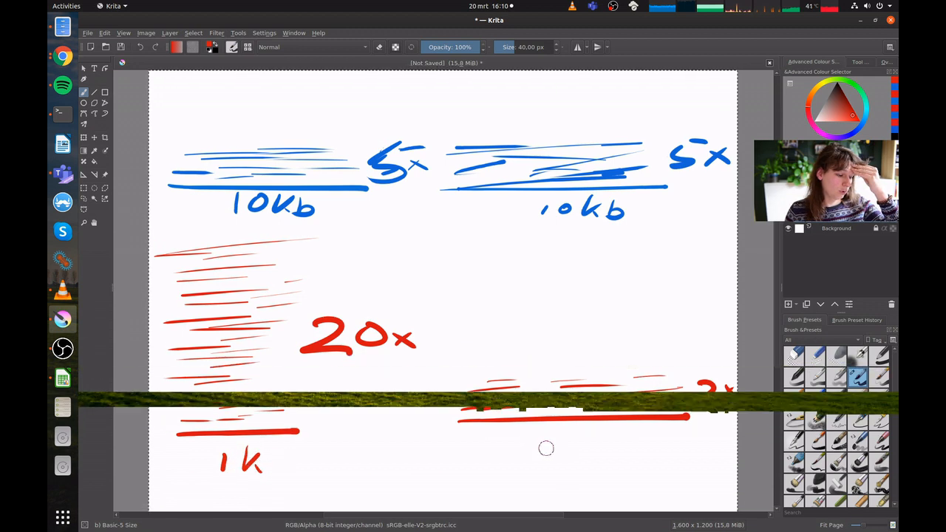
pyautogui.moveTo(542, 436); pyautogui.dragTo(543, 453)
pyautogui.moveTo(559, 436)
pyautogui.mouseDown()
pyautogui.moveTo(555, 448)
pyautogui.moveTo(560, 434)
pyautogui.mouseUp()
pyautogui.moveTo(580, 430); pyautogui.dragTo(575, 456)
pyautogui.moveTo(597, 433)
pyautogui.mouseDown()
pyautogui.moveTo(597, 456)
pyautogui.moveTo(616, 456)
pyautogui.mouseUp()
pyautogui.moveTo(276, 450); pyautogui.dragTo(299, 473)
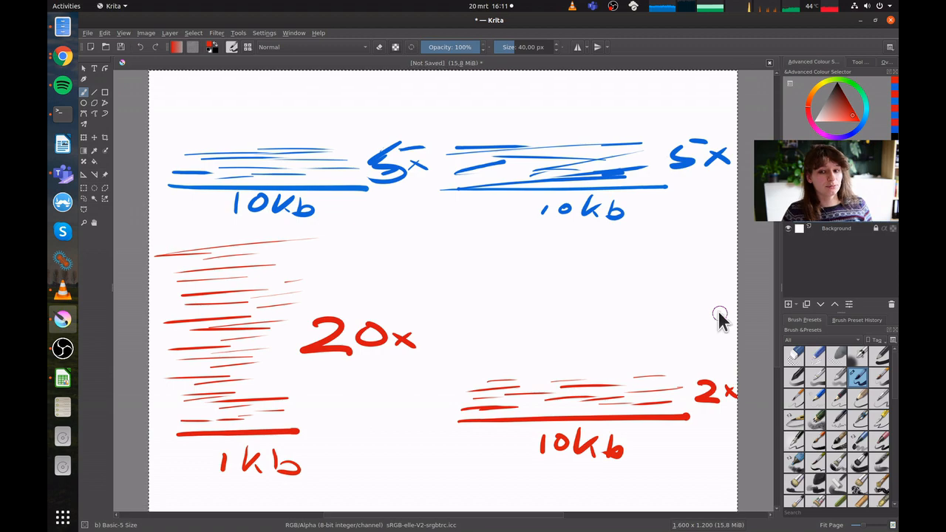
# Step: Switch to binned_depth_matrix.tab in LibreOffice Calc and highlight the P1 and P2 depth columns in turn around bins 5 and 6
pyautogui.press('super')
pyautogui.press('super')
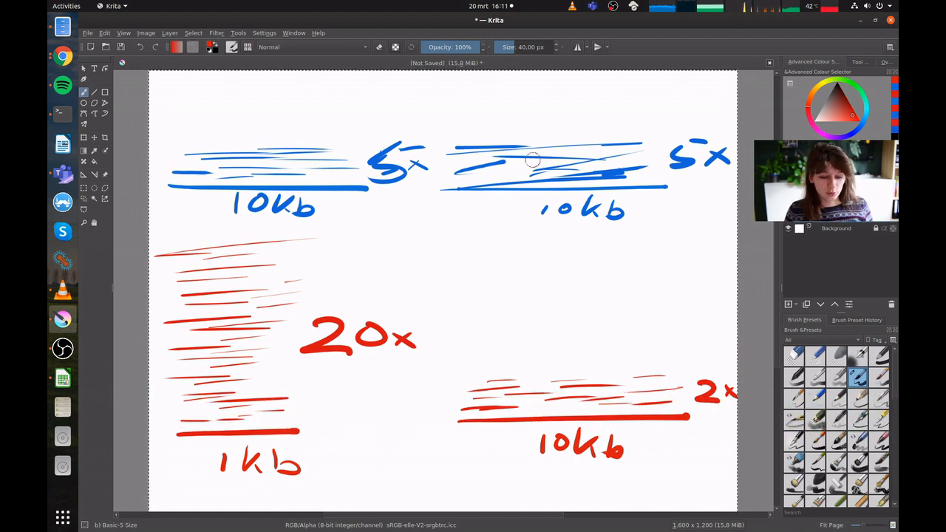
pyautogui.click(62, 379)
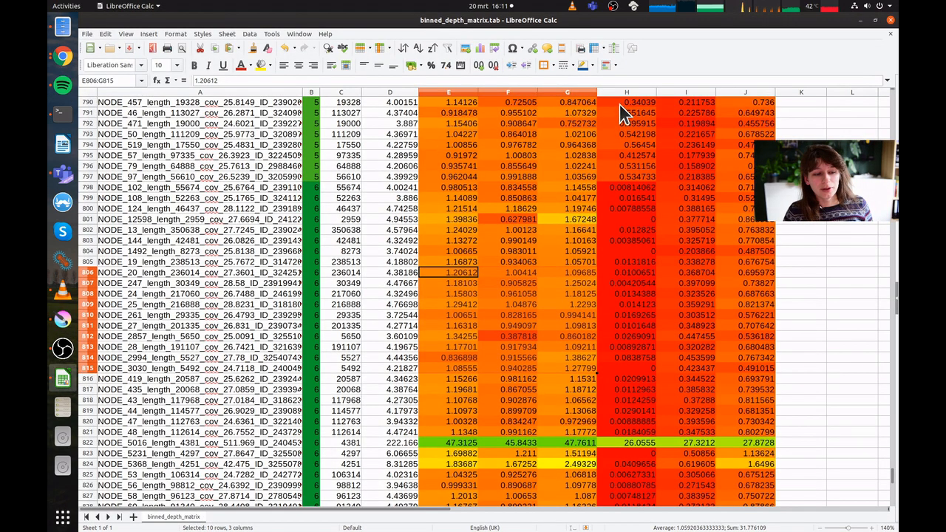
pyautogui.click(638, 91)
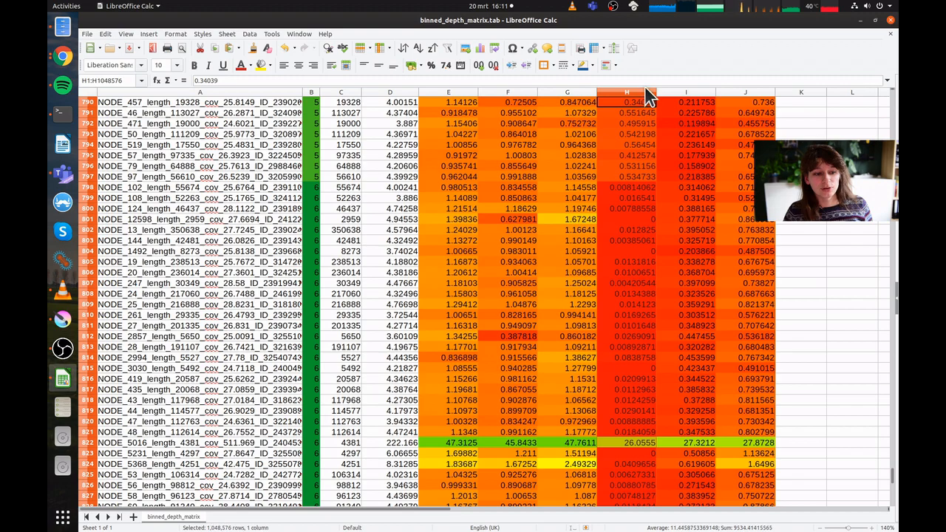
pyautogui.click(689, 91)
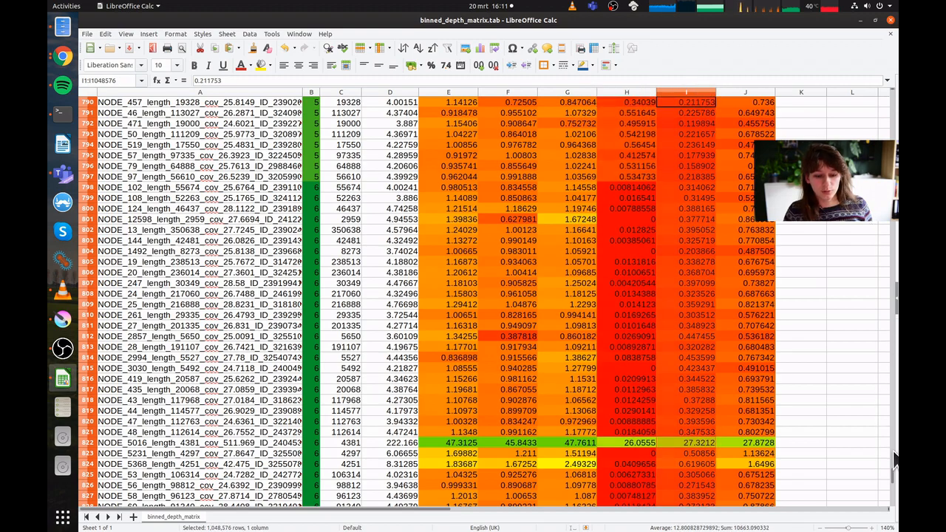
# Step: Return to the start of the table and examine bin 1's depths, highlighting the E1 values in E2:E22
pyautogui.scroll(2, 893, 479)
pyautogui.moveTo(891, 471); pyautogui.dragTo(825, 24)
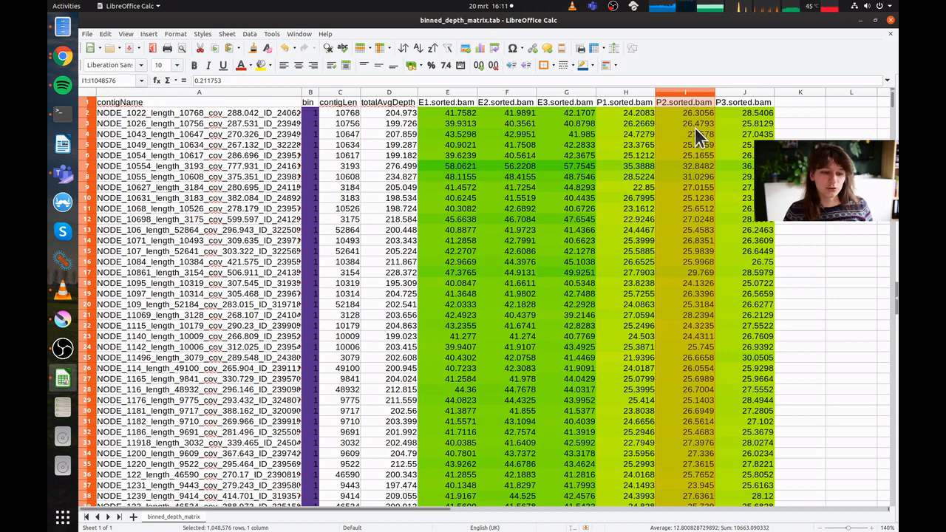
pyautogui.click(312, 111)
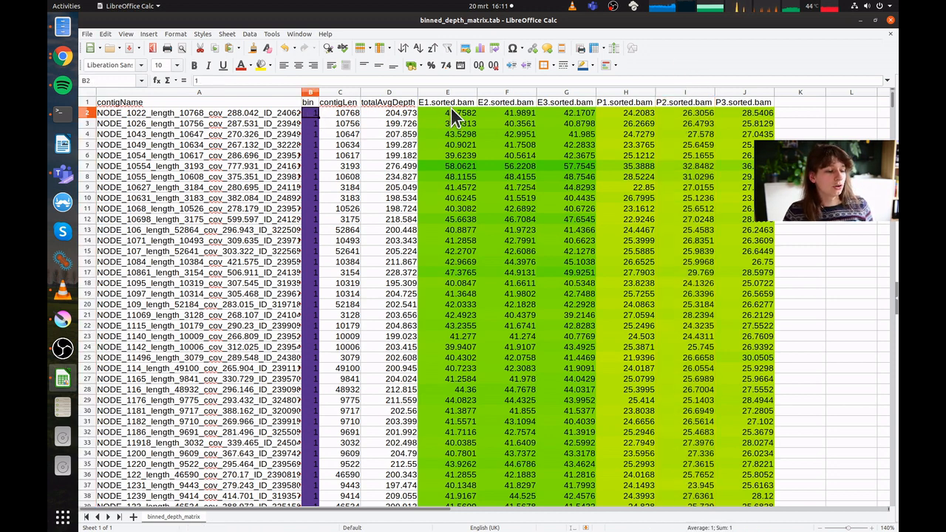
pyautogui.moveTo(448, 112); pyautogui.dragTo(448, 325)
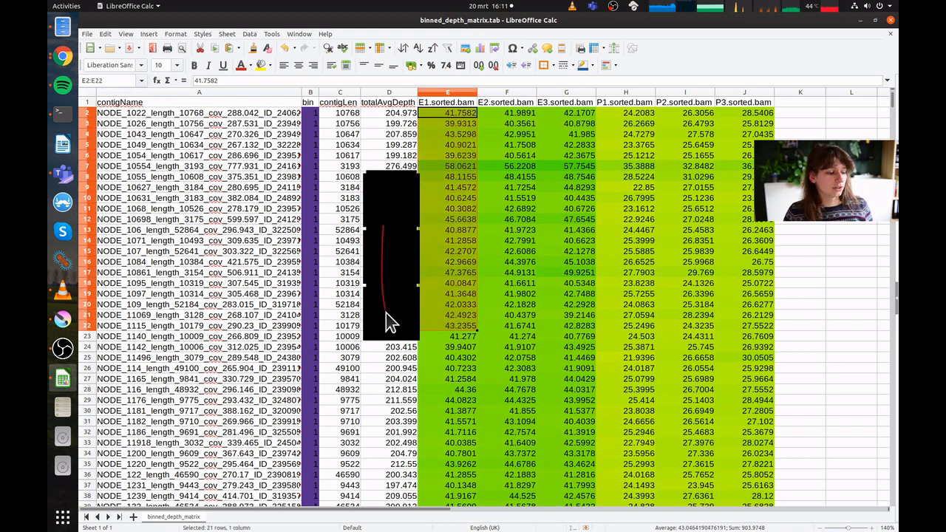
pyautogui.scroll(-20, 386, 312)
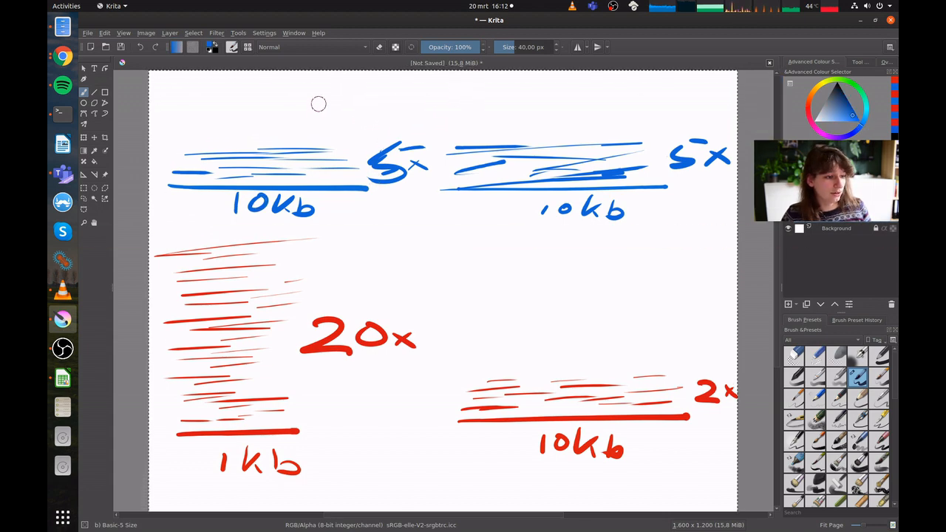
# Step: Switch to the Krita sketch and write 50 above each blue contig in blue, with arrows from both to an underlined 100 between them
pyautogui.moveTo(322, 106)
pyautogui.mouseDown()
pyautogui.moveTo(319, 126)
pyautogui.moveTo(337, 99)
pyautogui.mouseUp()
pyautogui.moveTo(357, 98)
pyautogui.mouseDown()
pyautogui.moveTo(367, 105)
pyautogui.moveTo(352, 98)
pyautogui.mouseUp()
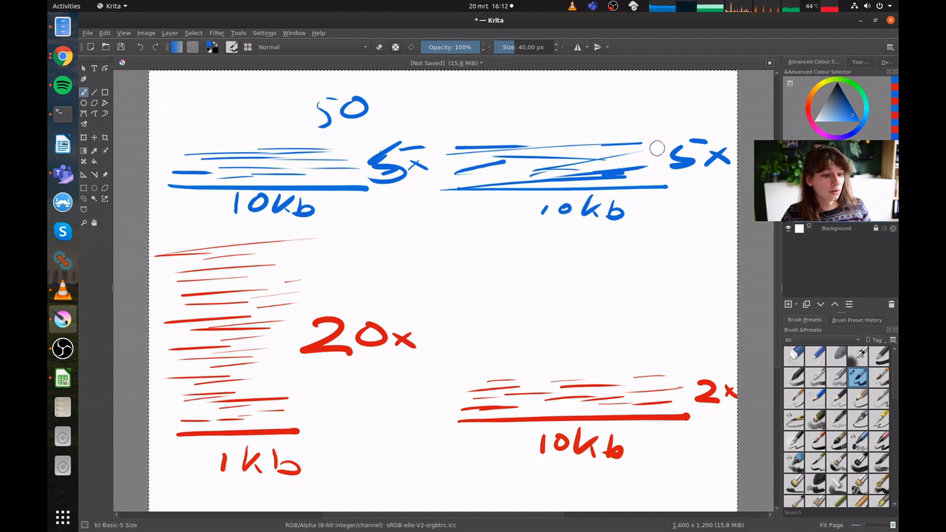
pyautogui.moveTo(635, 94)
pyautogui.mouseDown()
pyautogui.moveTo(629, 119)
pyautogui.moveTo(661, 108)
pyautogui.mouseUp()
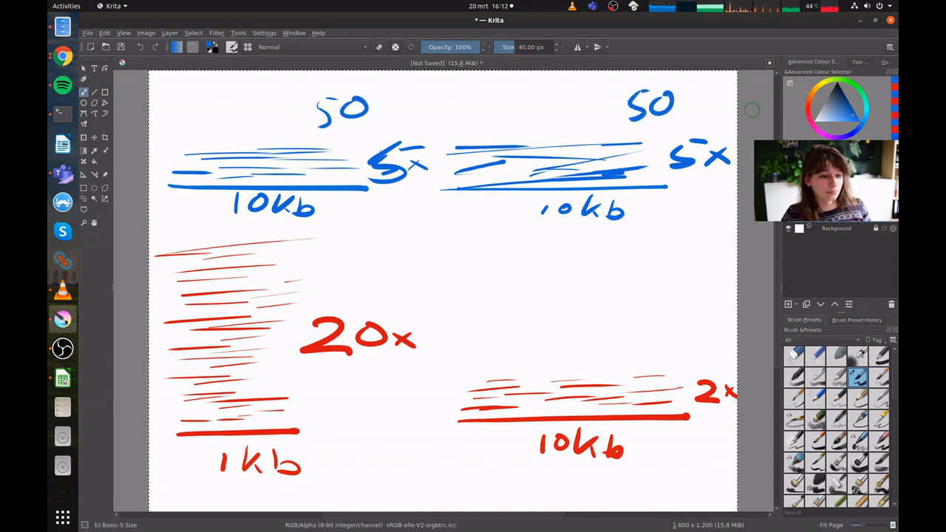
pyautogui.moveTo(465, 89); pyautogui.dragTo(465, 101)
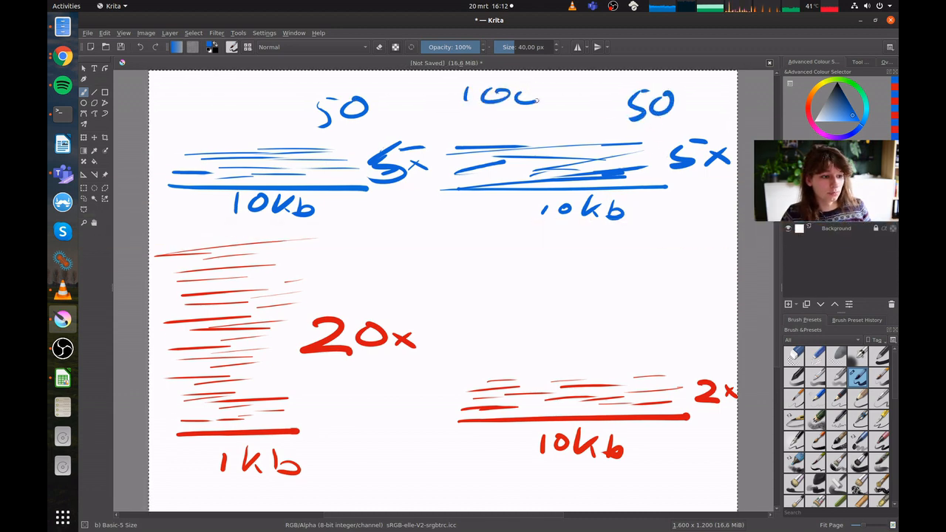
pyautogui.moveTo(538, 100); pyautogui.dragTo(538, 94)
pyautogui.moveTo(390, 117)
pyautogui.mouseDown()
pyautogui.moveTo(455, 94)
pyautogui.moveTo(453, 104)
pyautogui.mouseUp()
pyautogui.moveTo(555, 102)
pyautogui.mouseDown()
pyautogui.moveTo(617, 113)
pyautogui.moveTo(564, 118)
pyautogui.mouseUp()
pyautogui.moveTo(472, 118); pyautogui.dragTo(554, 119)
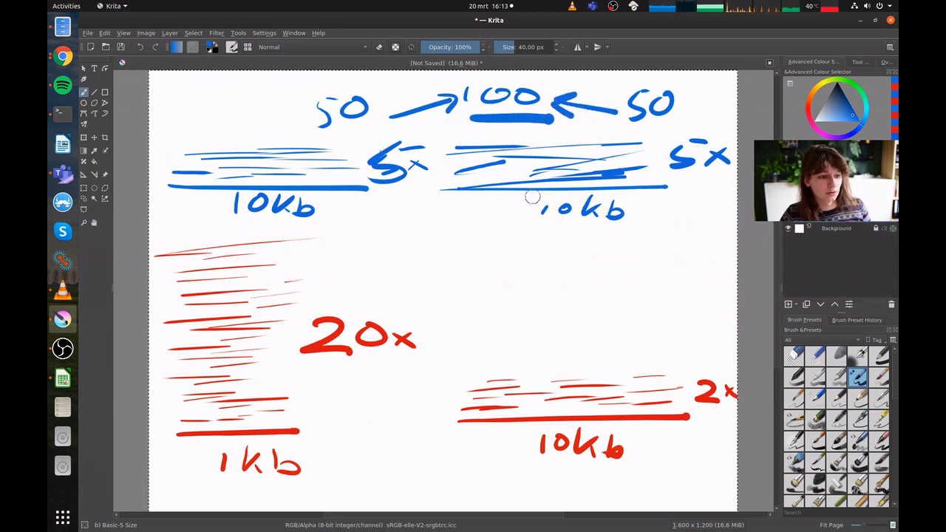
# Step: Change the brush colour to red and write 20 above each red contig, with both connected to an underlined 40 between them
pyautogui.click(811, 116)
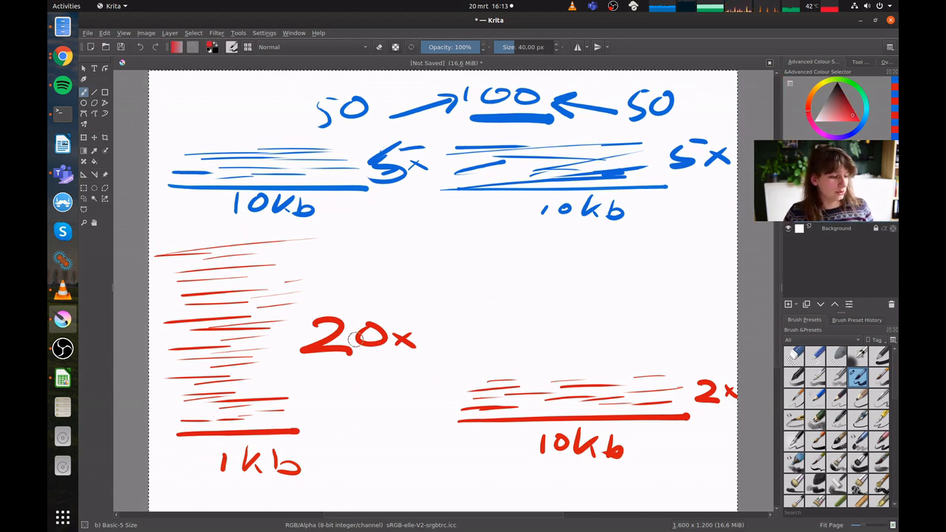
pyautogui.moveTo(360, 248)
pyautogui.mouseDown()
pyautogui.moveTo(384, 270)
pyautogui.moveTo(405, 247)
pyautogui.mouseUp()
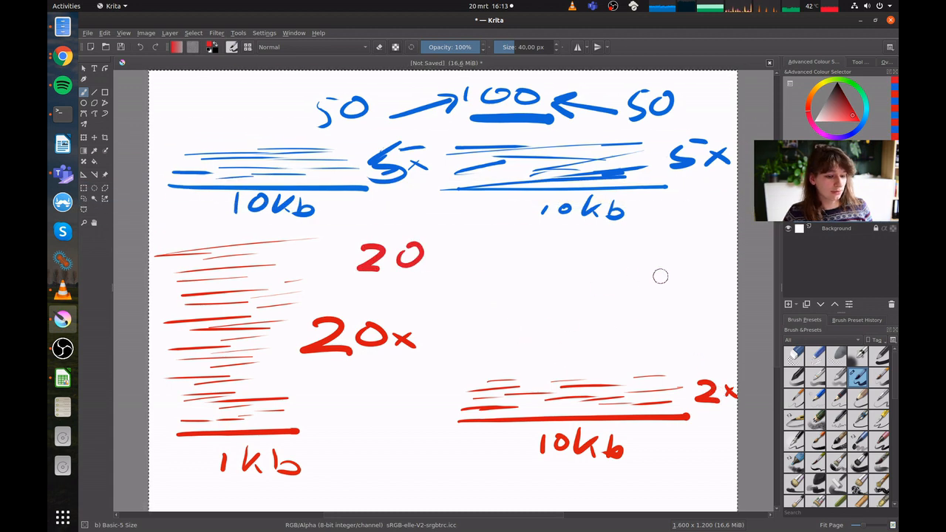
pyautogui.moveTo(622, 275)
pyautogui.mouseDown()
pyautogui.moveTo(656, 296)
pyautogui.moveTo(675, 270)
pyautogui.mouseUp()
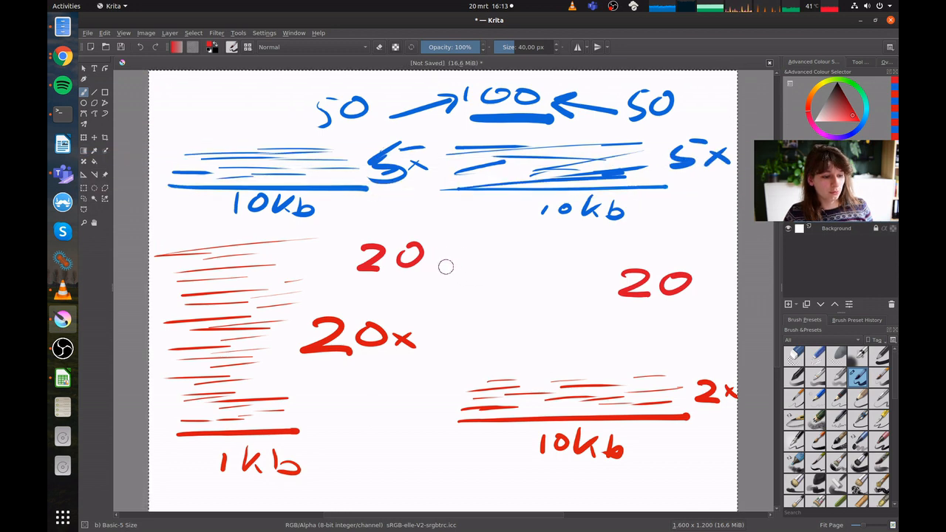
pyautogui.moveTo(444, 261)
pyautogui.mouseDown()
pyautogui.moveTo(555, 256)
pyautogui.moveTo(615, 284)
pyautogui.moveTo(593, 267)
pyautogui.moveTo(577, 282)
pyautogui.moveTo(589, 288)
pyautogui.mouseUp()
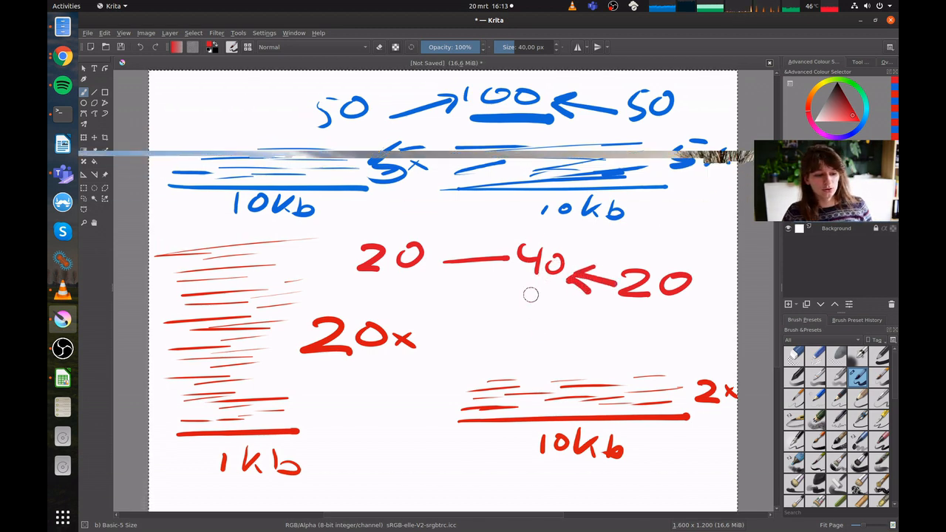
pyautogui.moveTo(508, 286); pyautogui.dragTo(564, 295)
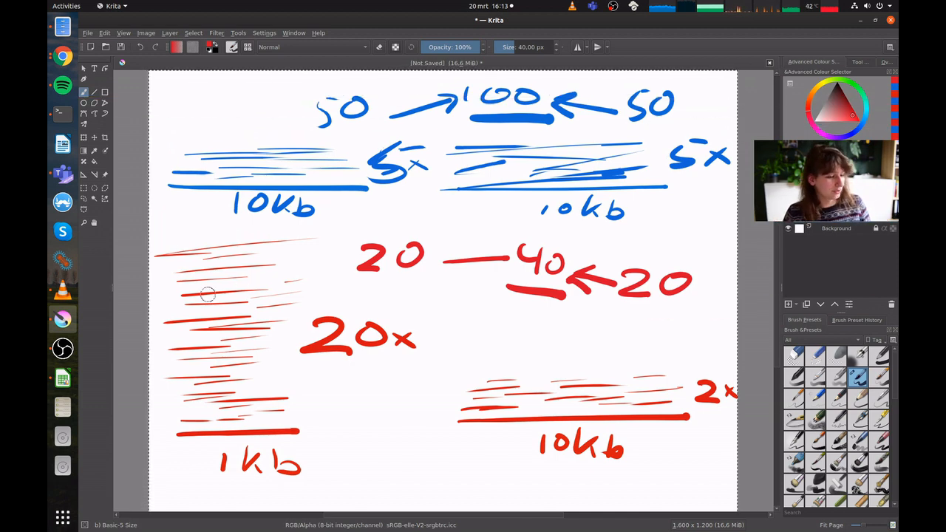
# Step: Switch past the Calc depth table to Google Chrome and open the home page of the Metagenomics FastQC files site
pyautogui.hotkey('ctrl', 'alt', 'Up')
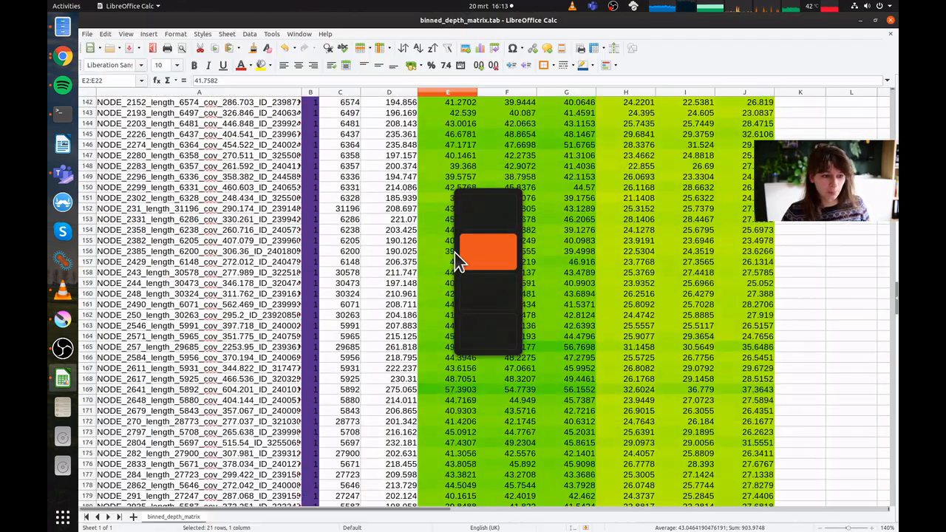
pyautogui.click(683, 305)
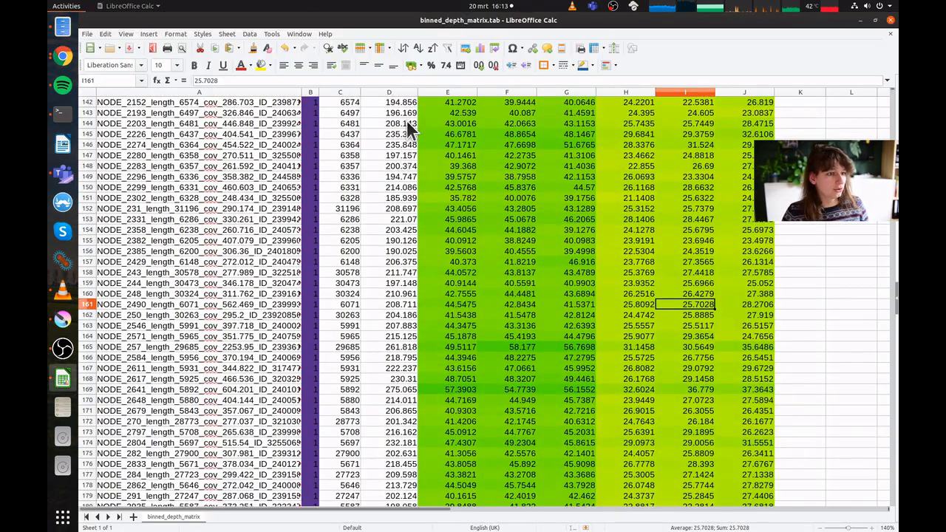
pyautogui.press('super')
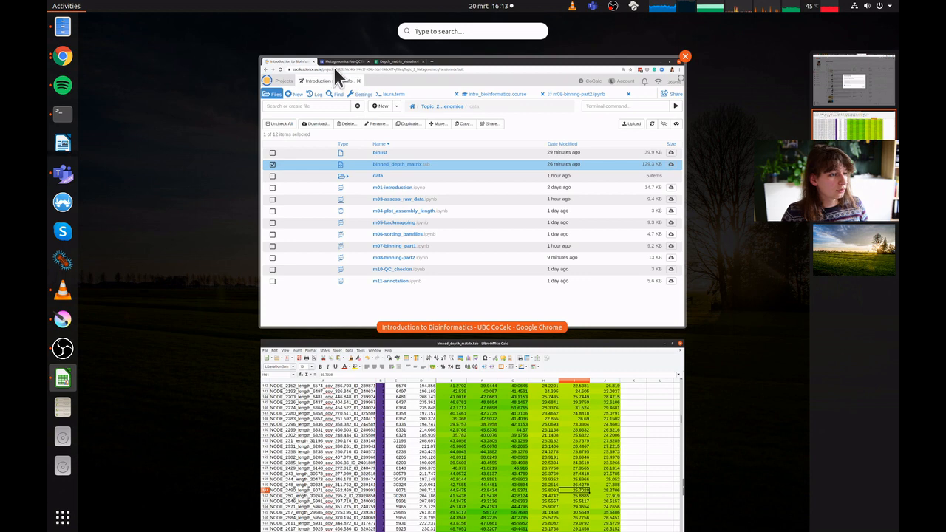
pyautogui.click(334, 66)
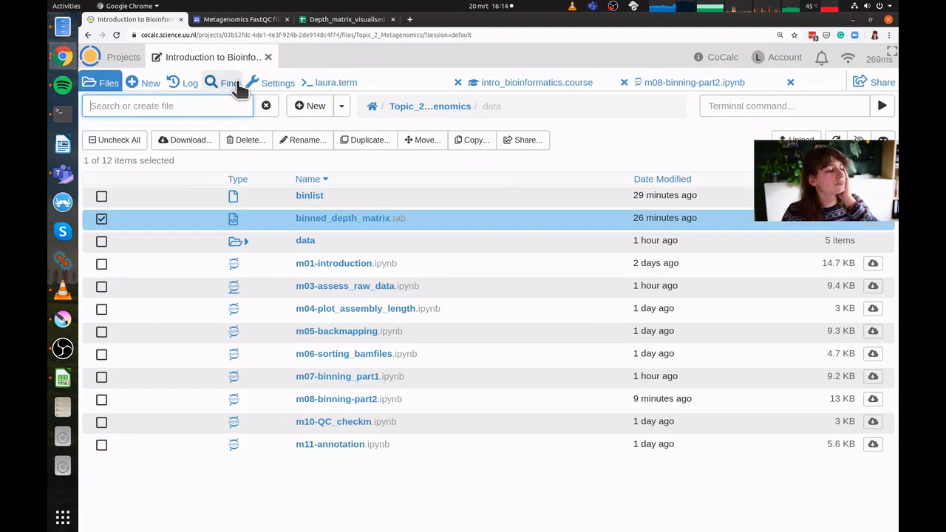
pyautogui.click(246, 21)
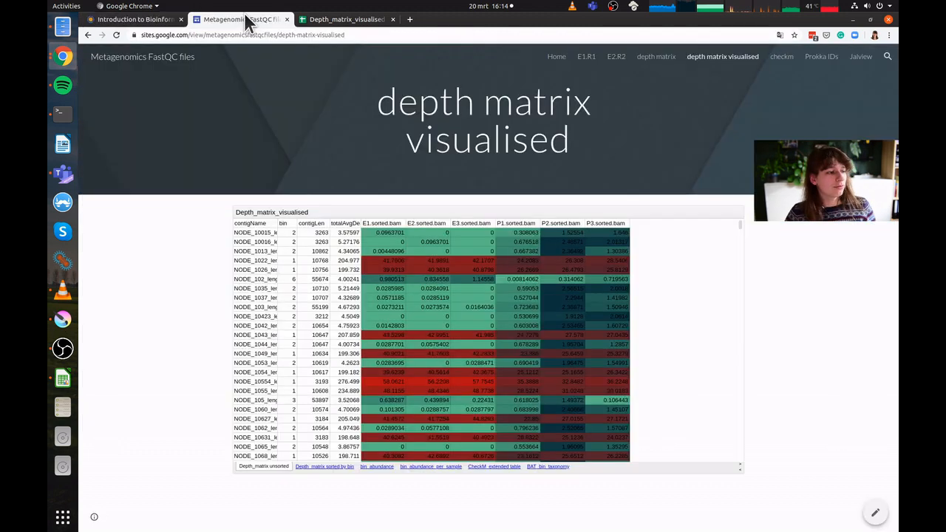
pyautogui.click(556, 58)
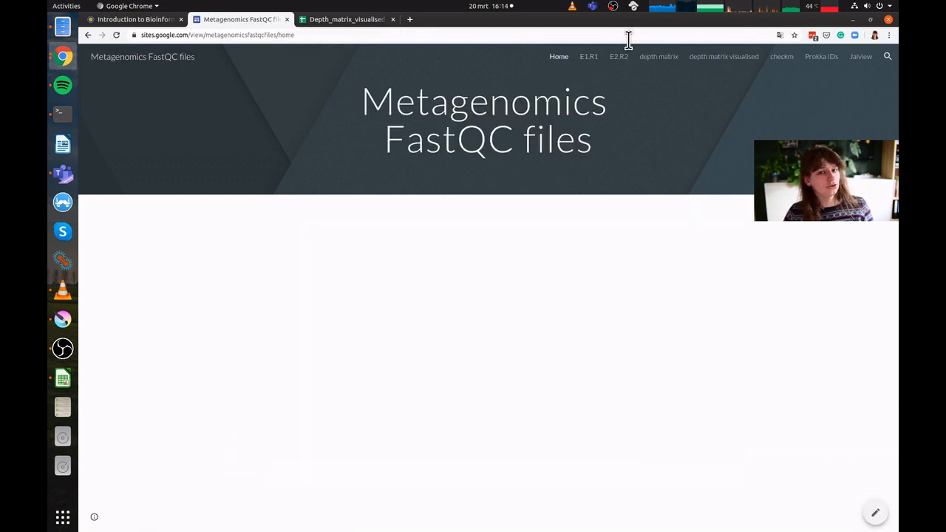
# Step: Open the site's E1.R1 page and look through its FastQC report, including the full width of the per base sequence quality plot
pyautogui.click(594, 61)
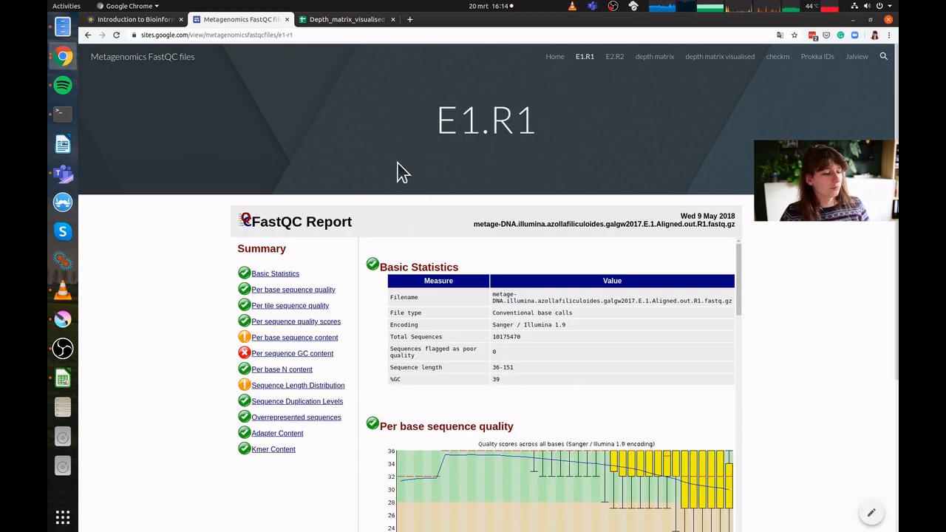
pyautogui.scroll(-5, 200, 278)
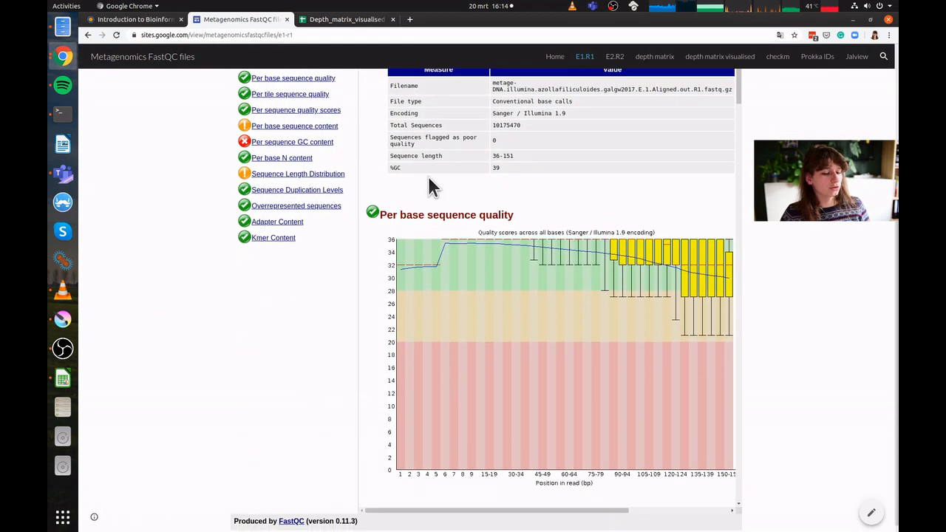
pyautogui.scroll(-20, 431, 250)
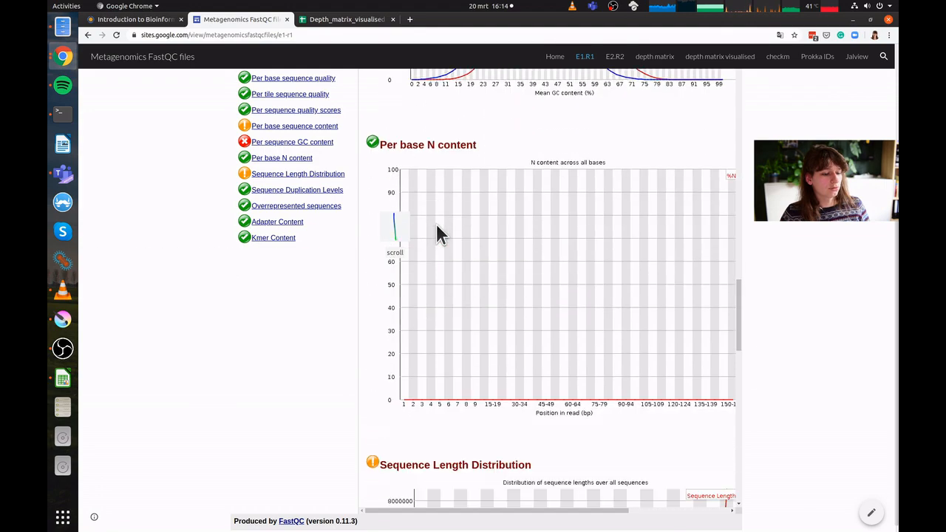
pyautogui.scroll(20, 408, 267)
pyautogui.hscroll(3, 408, 266)
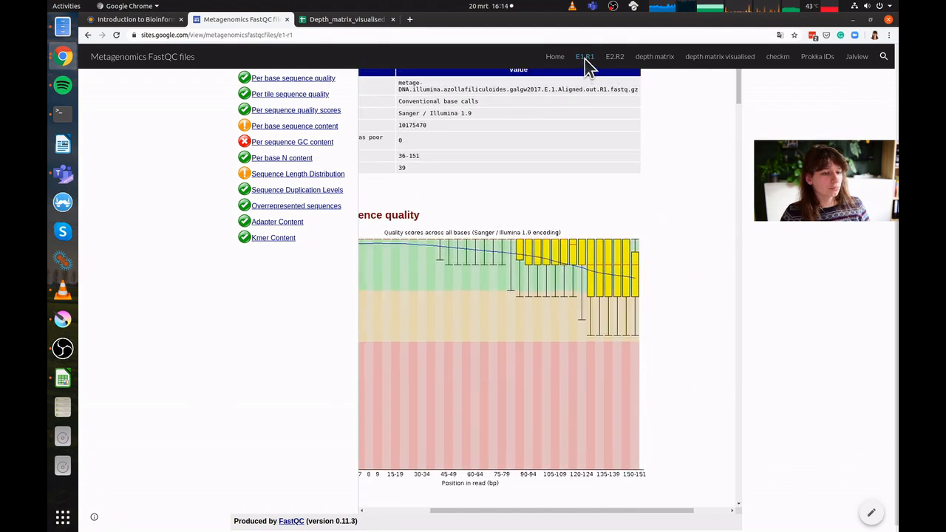
# Step: Visit the E2.R2 and depth matrix pages, highlight the first raw matrix rows, and open the depth matrix visualised page
pyautogui.click(614, 61)
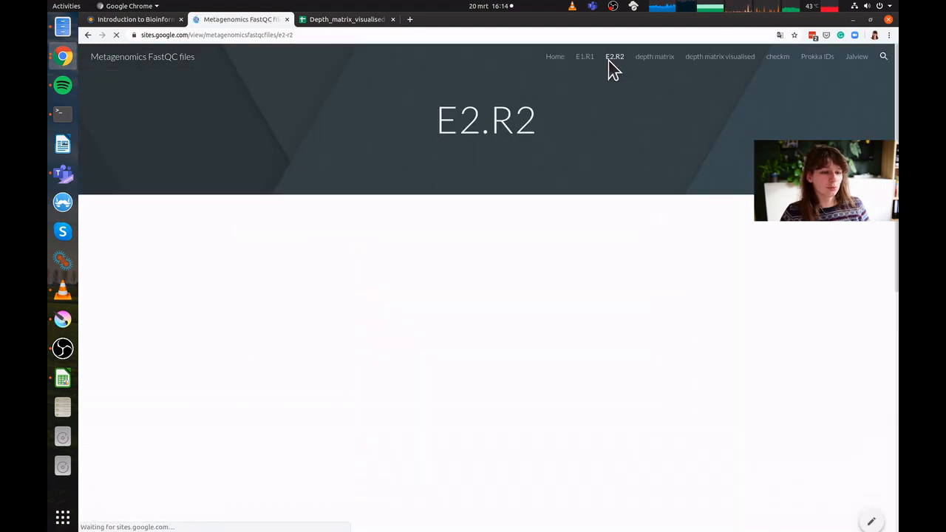
pyautogui.click(665, 62)
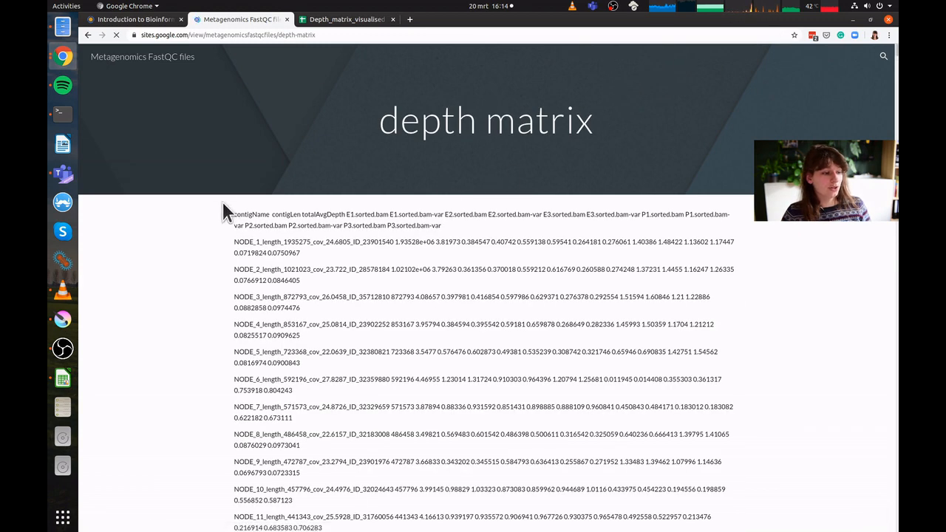
pyautogui.moveTo(234, 211); pyautogui.dragTo(535, 134)
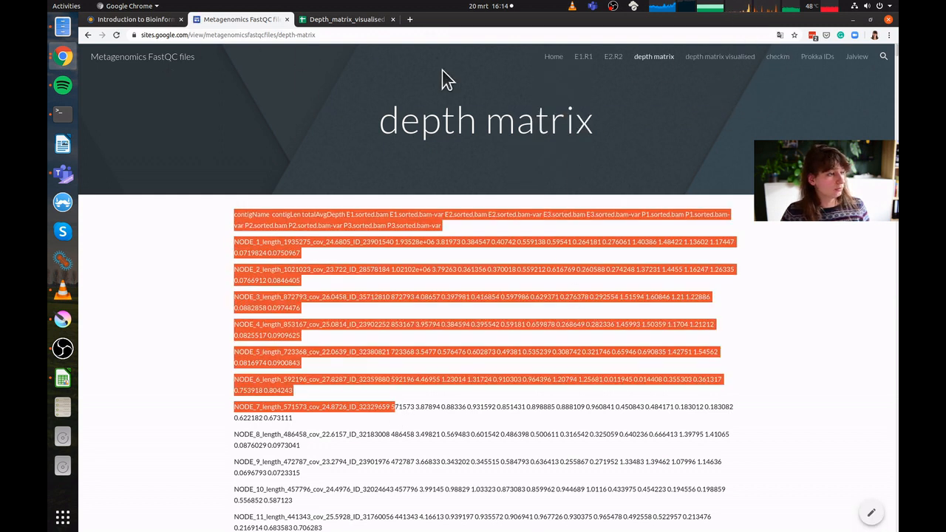
pyautogui.click(742, 65)
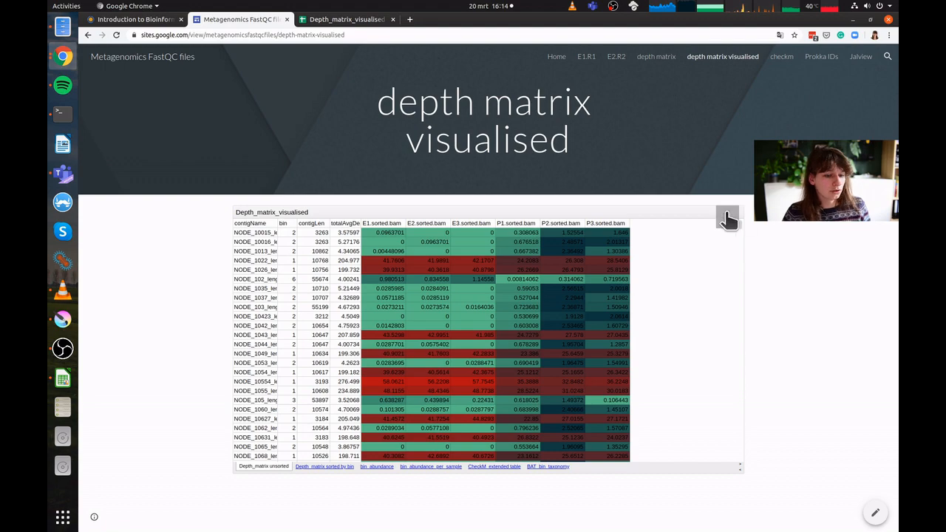
# Step: Switch to the Depth_matrix_visualised spreadsheet and look through the colour-scaled rows of the Depth_matrix unsorted sheet
pyautogui.click(329, 20)
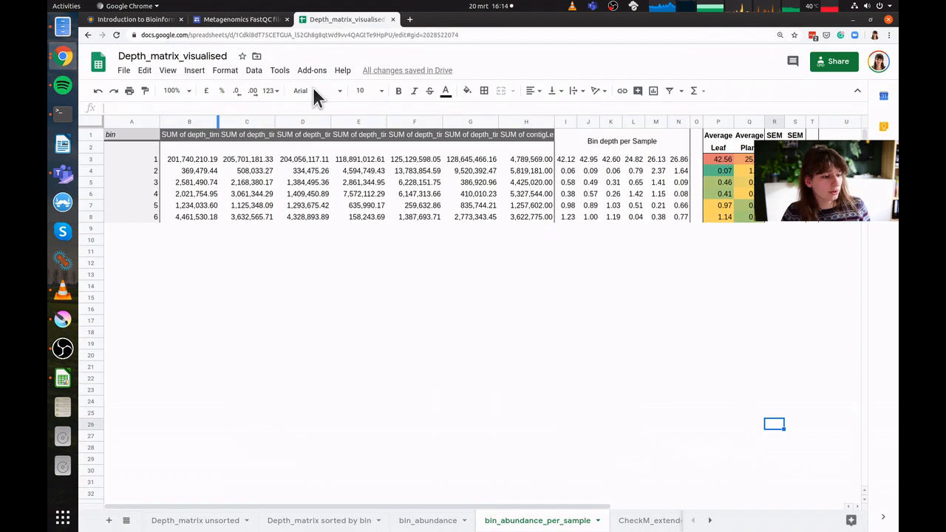
pyautogui.click(220, 517)
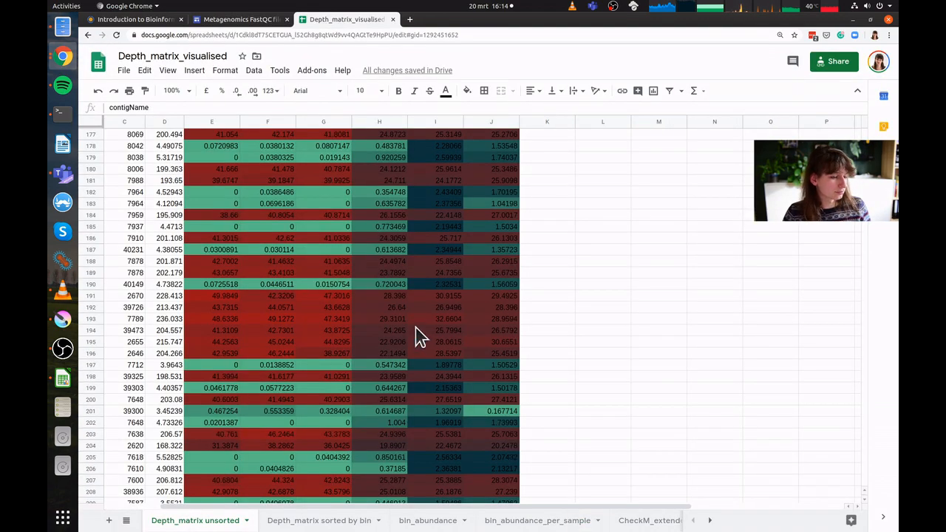
pyautogui.scroll(20, 411, 374)
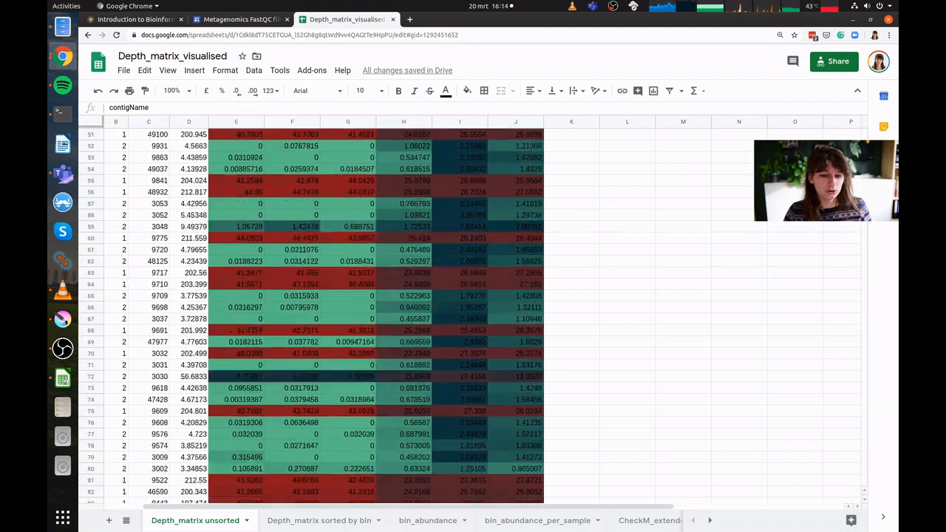
pyautogui.moveTo(865, 154); pyautogui.dragTo(864, 304)
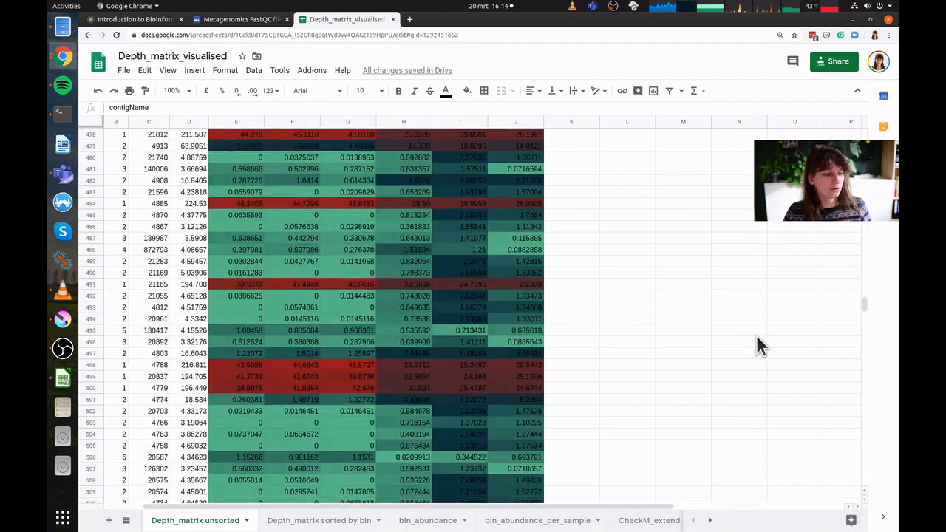
# Step: Show the Depth_matrix sorted by bin sheet and inspect the depth_times_length formula in K2 without changing it
pyautogui.click(306, 521)
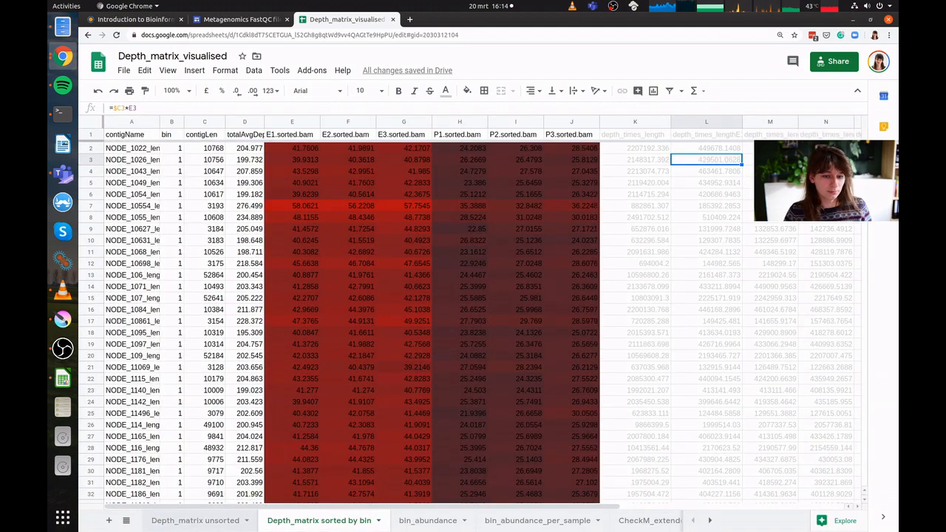
pyautogui.moveTo(864, 149)
pyautogui.mouseDown()
pyautogui.moveTo(864, 286)
pyautogui.moveTo(866, 267)
pyautogui.moveTo(879, 266)
pyautogui.moveTo(877, 167)
pyautogui.moveTo(822, 111)
pyautogui.mouseUp()
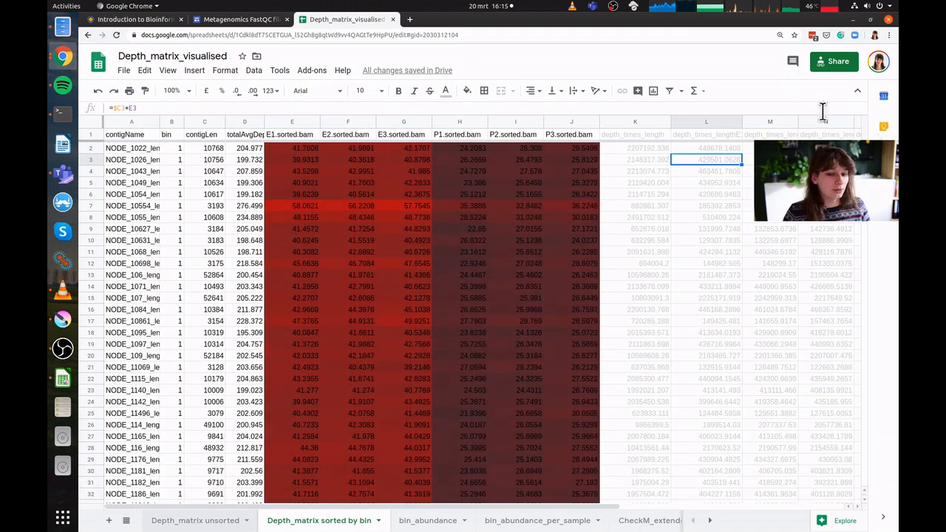
pyautogui.click(645, 133)
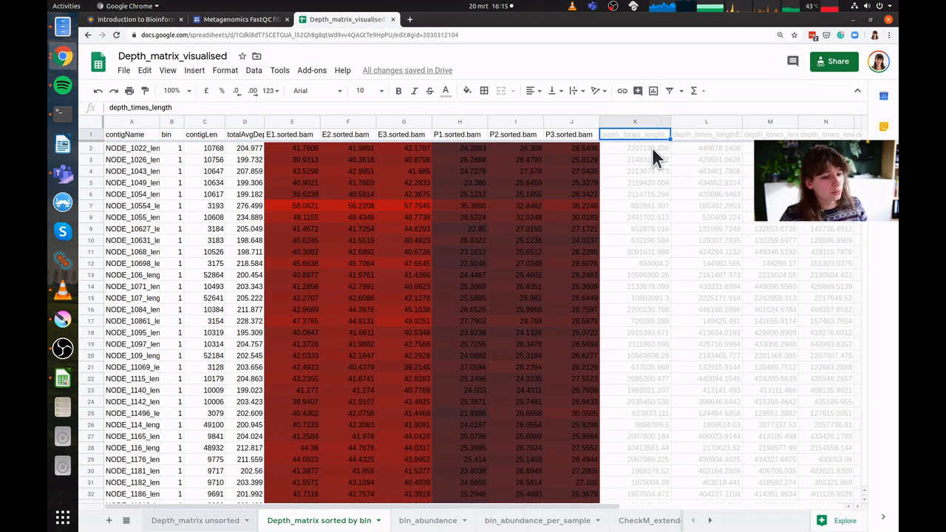
pyautogui.click(653, 148)
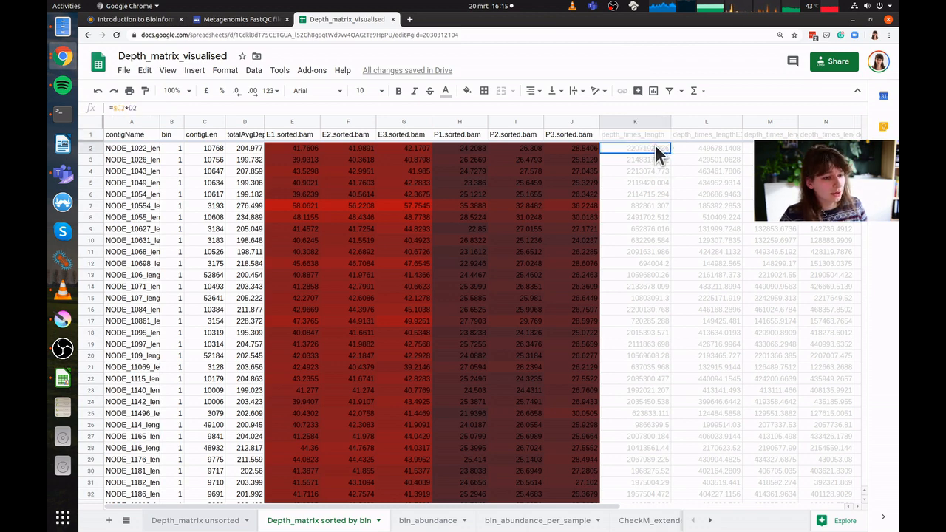
pyautogui.doubleClick(654, 149)
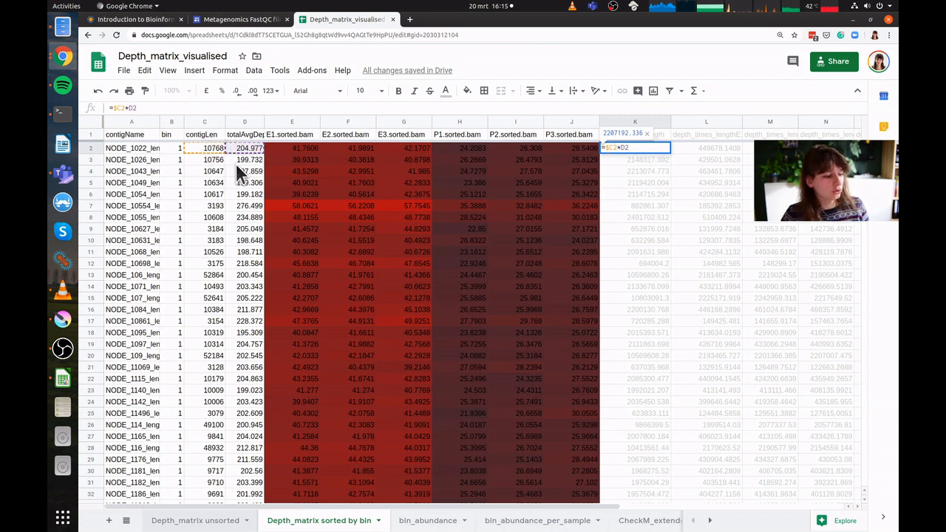
pyautogui.press('Escape')
# Step: Inspect the E1 depth-times-length formula in L2, glance at the Krita sketch for comparison, and leave the formula unchanged
pyautogui.click(724, 148)
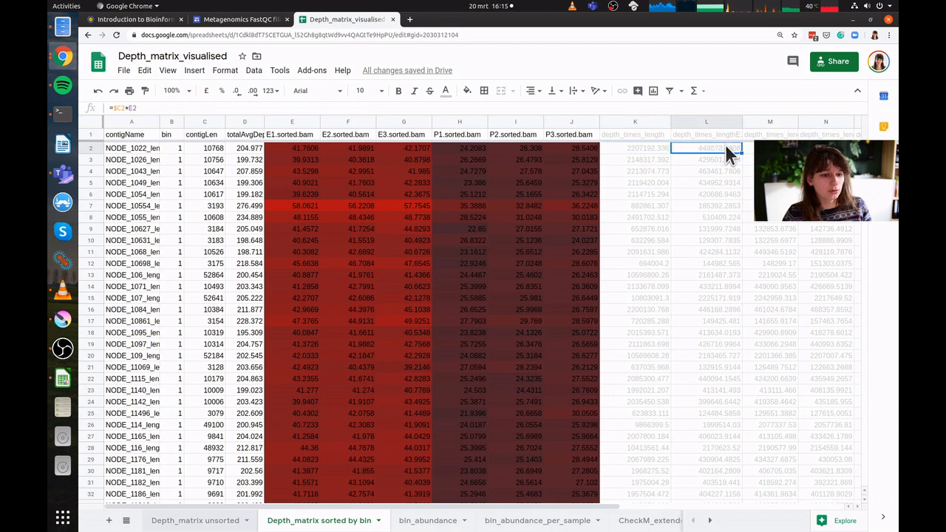
pyautogui.doubleClick(731, 150)
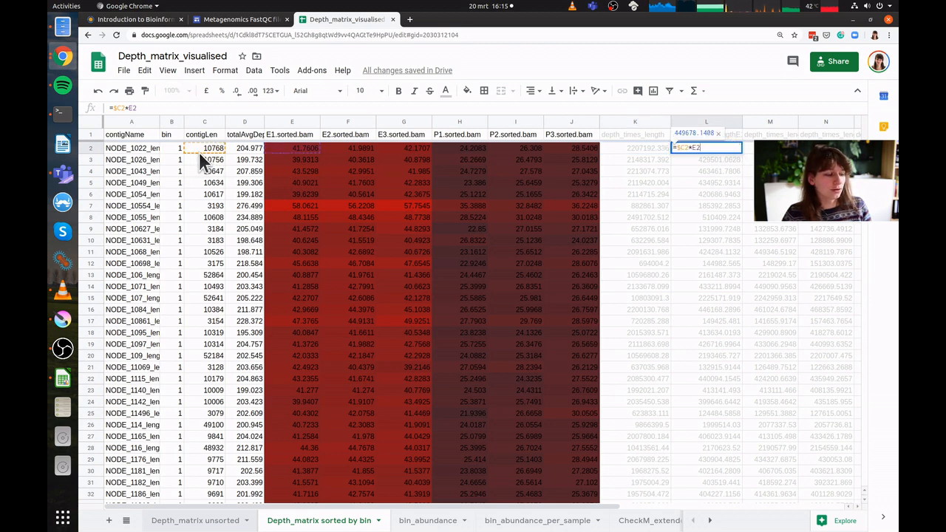
pyautogui.hotkey('alt', 'Tab')
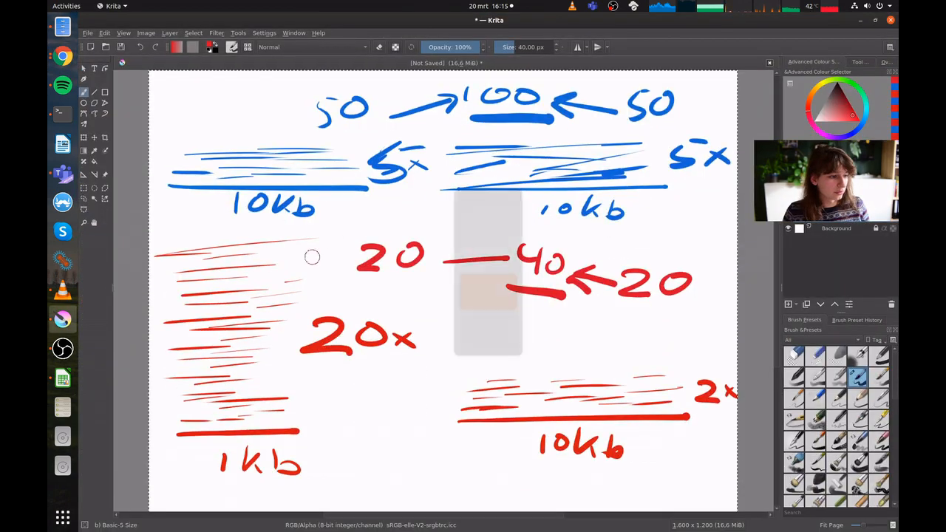
pyautogui.hotkey('alt', 'Tab')
pyautogui.press('Escape')
# Step: Compare the E1 depth in E3 with the Krita sketch, then return to the sheet and examine the depth_times_length formula in K3
pyautogui.click(303, 161)
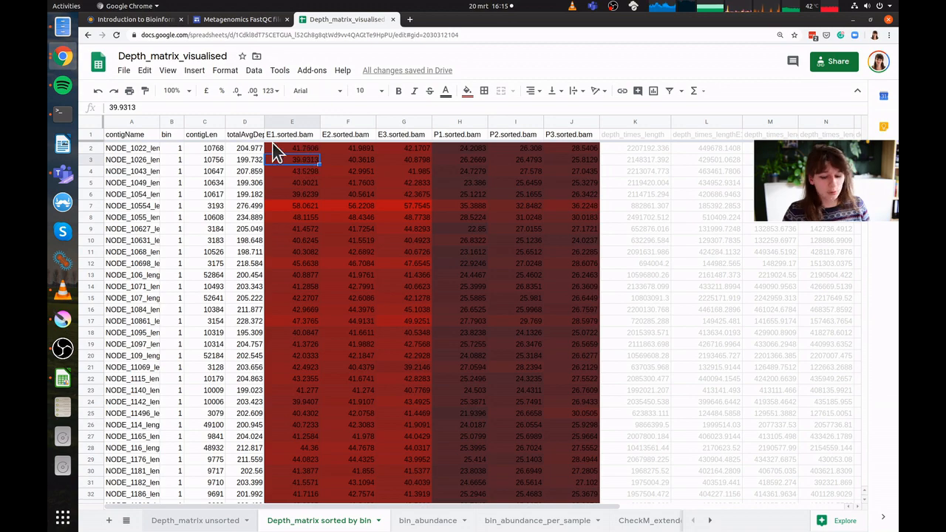
pyautogui.hotkey('alt', 'Tab')
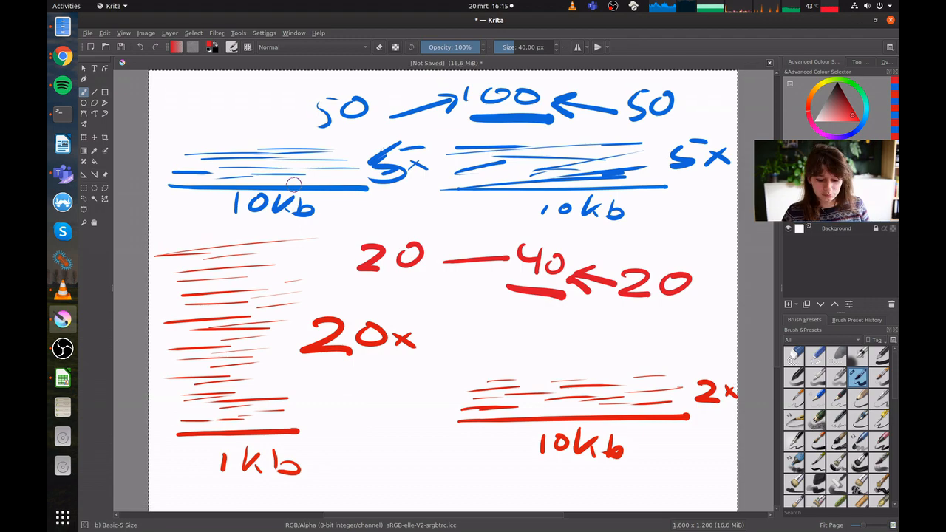
pyautogui.hotkey('alt', 'Tab')
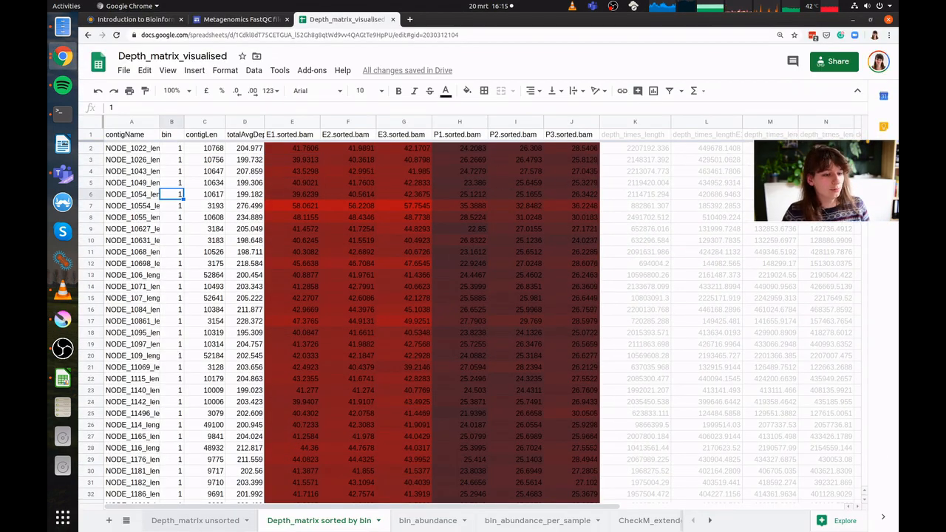
pyautogui.click(663, 161)
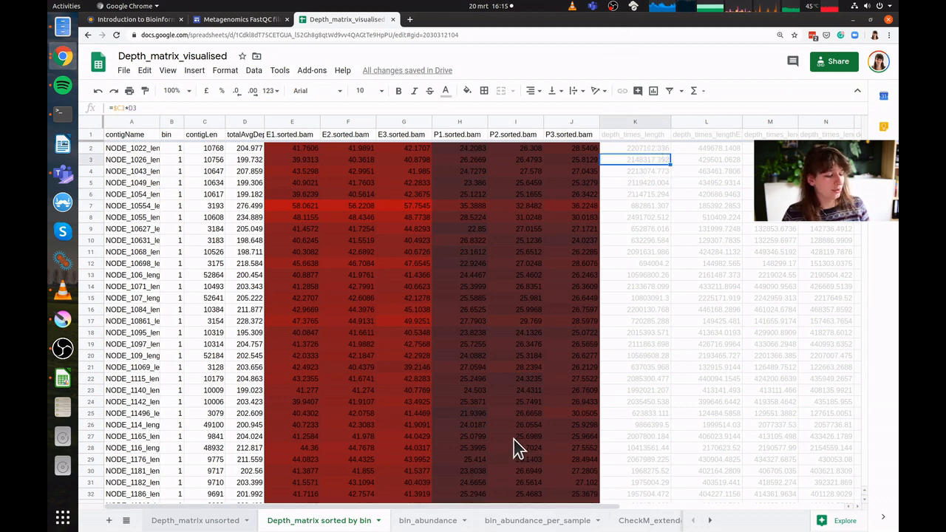
# Step: Show the bin_abundance sheet and check the pivot table's source data range, keeping 'Depth_matrix sorted by bin'!B:K
pyautogui.click(427, 520)
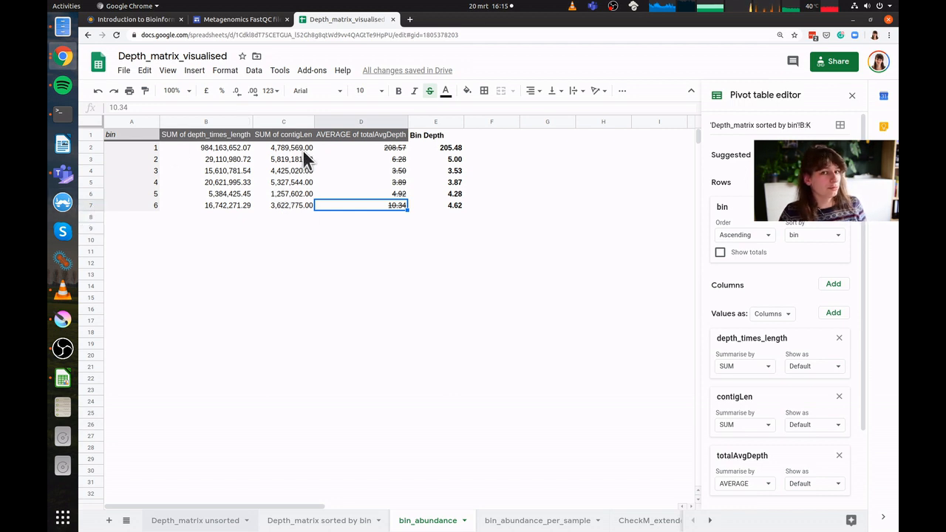
pyautogui.click(230, 150)
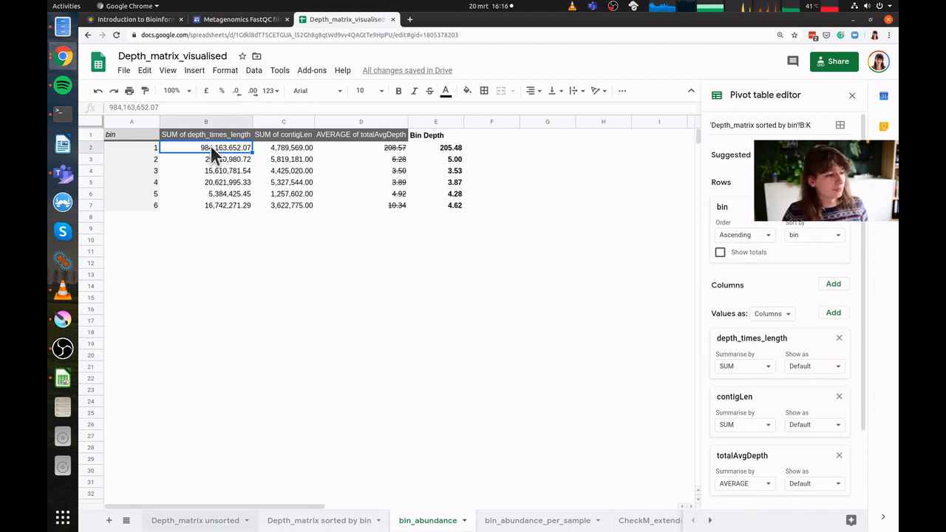
pyautogui.click(840, 126)
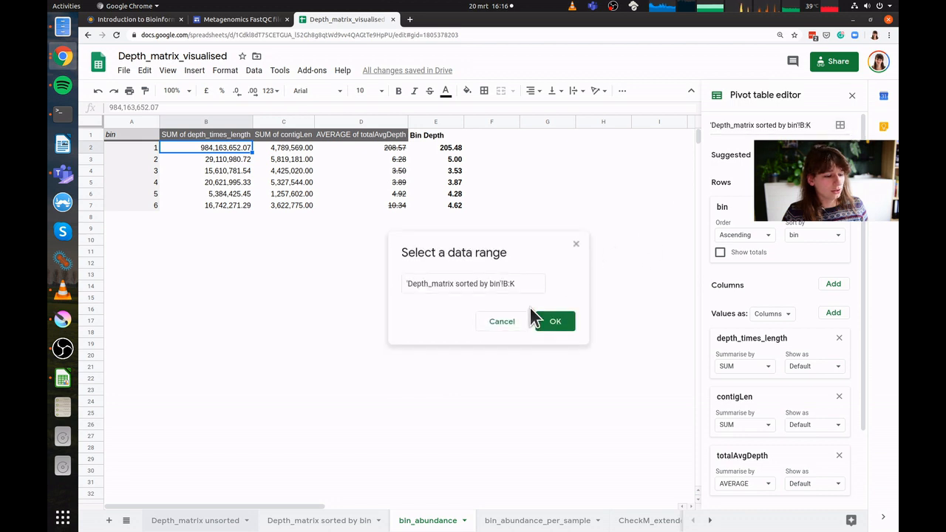
pyautogui.click(549, 321)
pyautogui.click(840, 126)
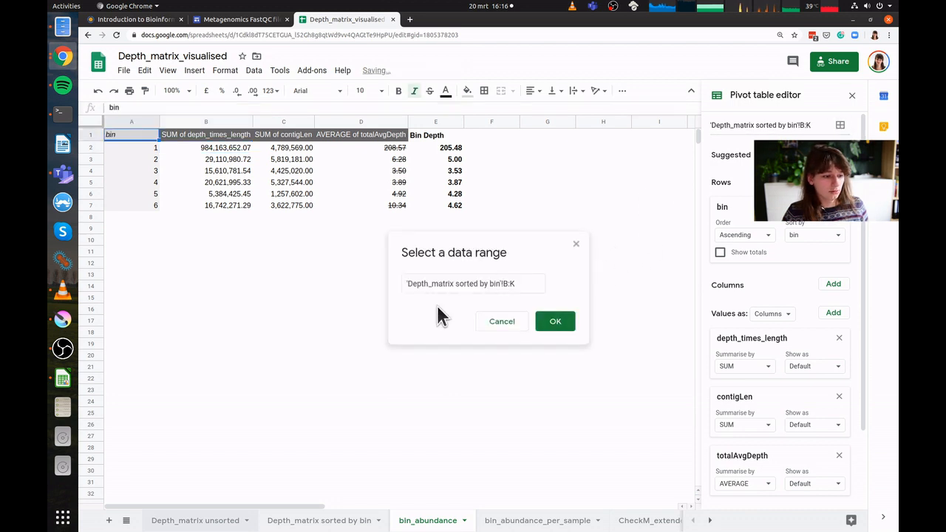
pyautogui.click(500, 322)
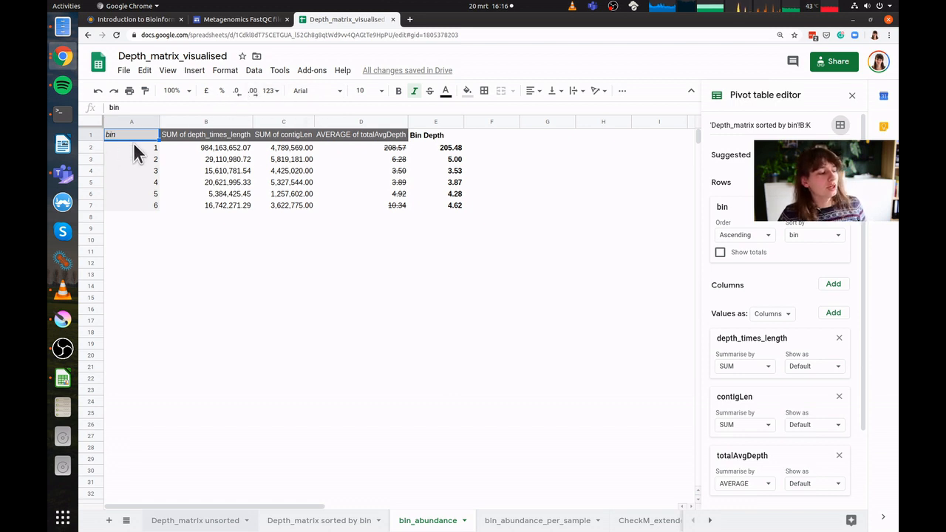
# Step: Highlight bins 1 to 5 in the pivot table, glance at Depth_matrix unsorted, and highlight B2:B4 on Depth_matrix sorted by bin
pyautogui.moveTo(142, 144); pyautogui.dragTo(141, 196)
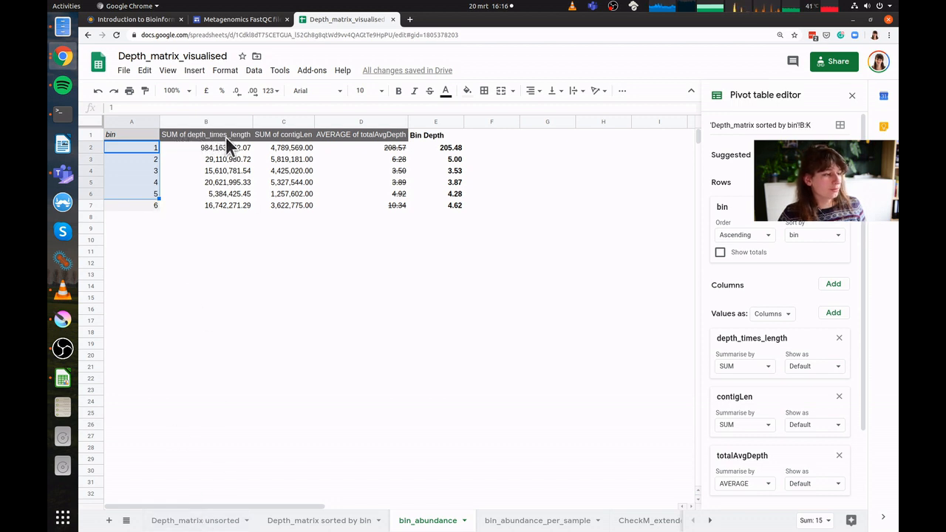
pyautogui.click(215, 520)
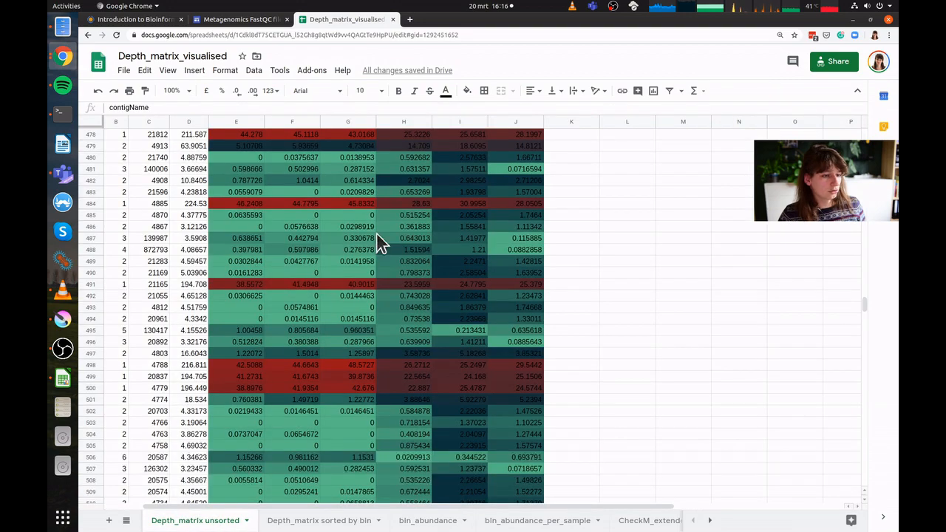
pyautogui.scroll(20, 473, 214)
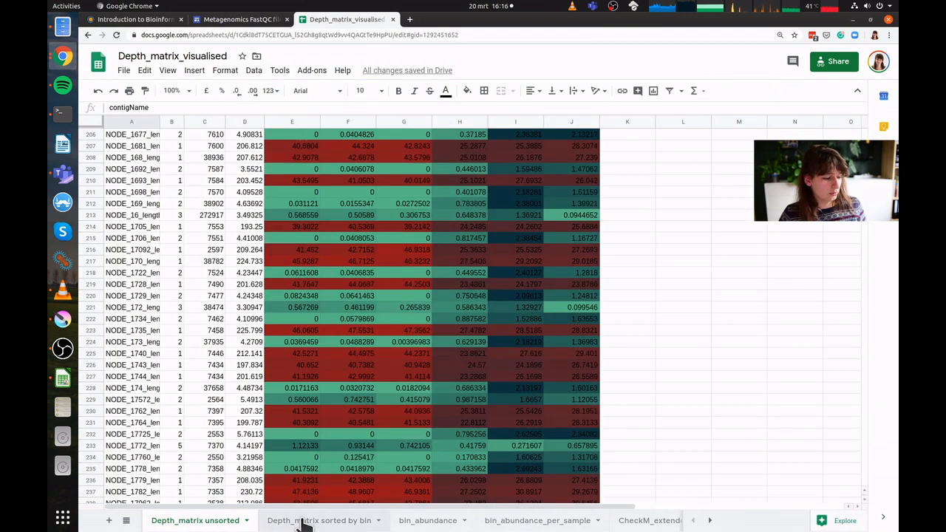
pyautogui.click(307, 520)
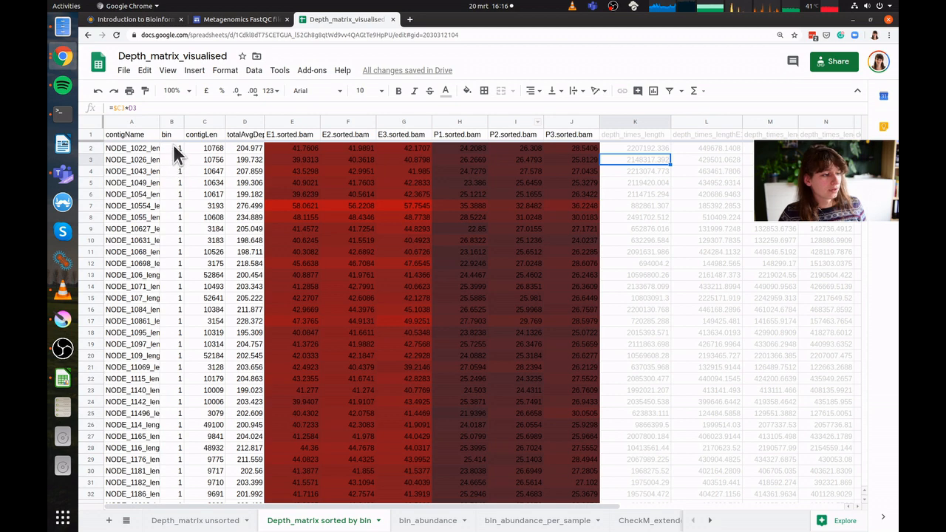
pyautogui.moveTo(175, 146); pyautogui.dragTo(174, 173)
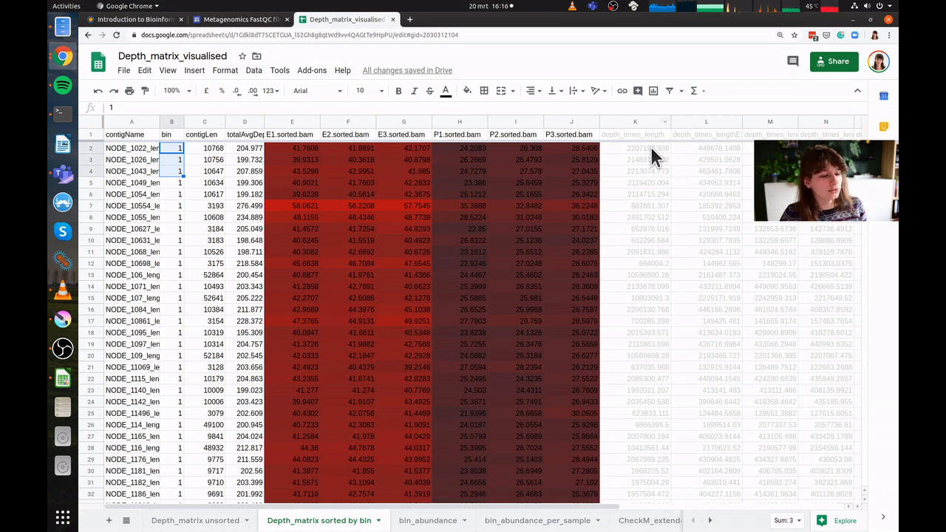
# Step: Step through the depth_times_length formulas in K2 to K6 on the Depth_matrix sorted by bin sheet
pyautogui.click(656, 148)
pyautogui.press('Down')
pyautogui.press('Down')
pyautogui.press('Down')
pyautogui.press('Down')
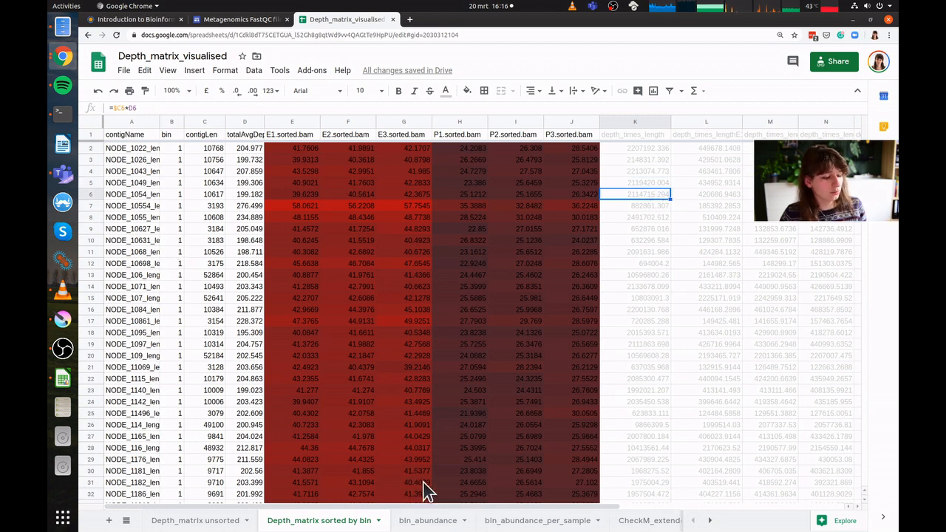
# Step: Return to the bin_abundance sheet and compare bin 1's summed depth_times_length in B2 with its summed contigLen in C2
pyautogui.click(428, 520)
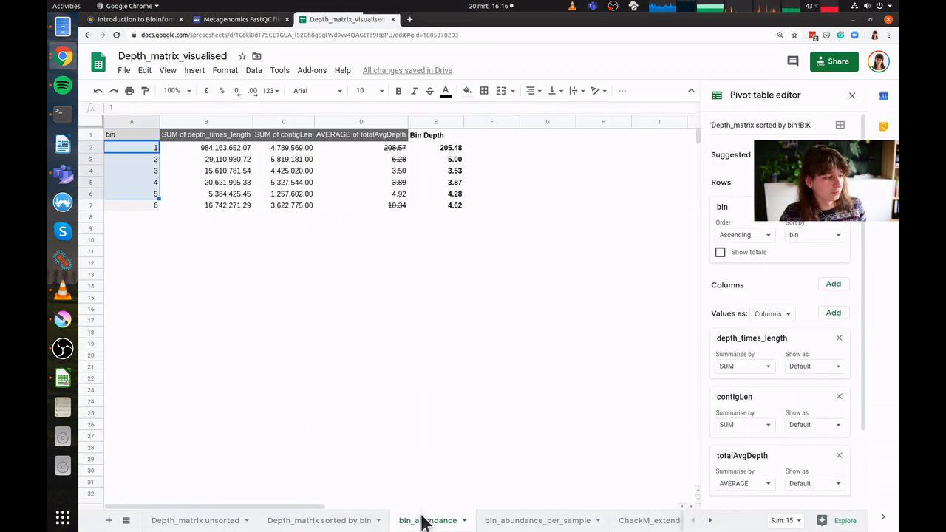
pyautogui.click(225, 145)
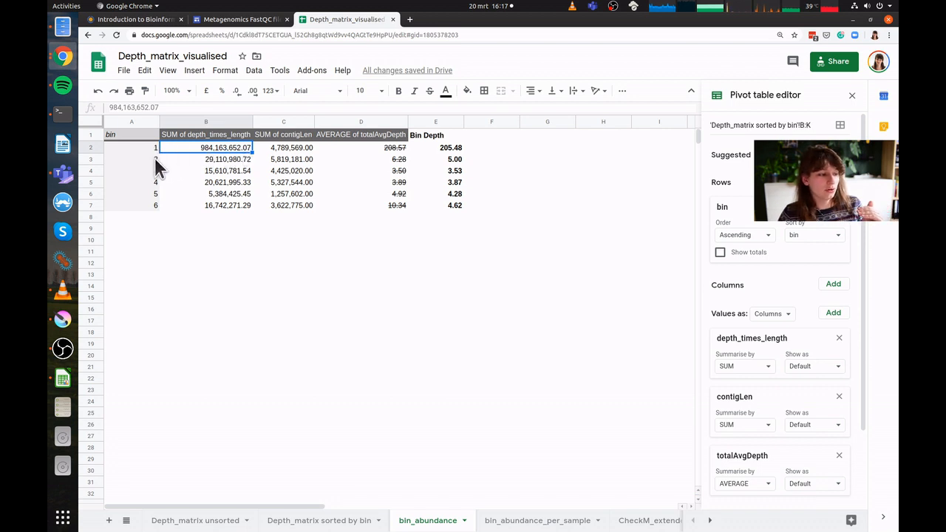
pyautogui.click(301, 147)
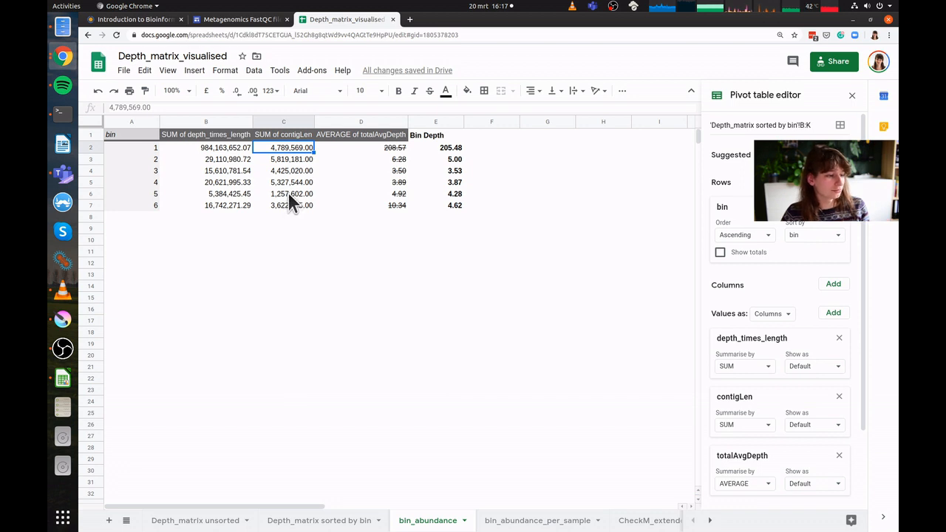
pyautogui.click(247, 148)
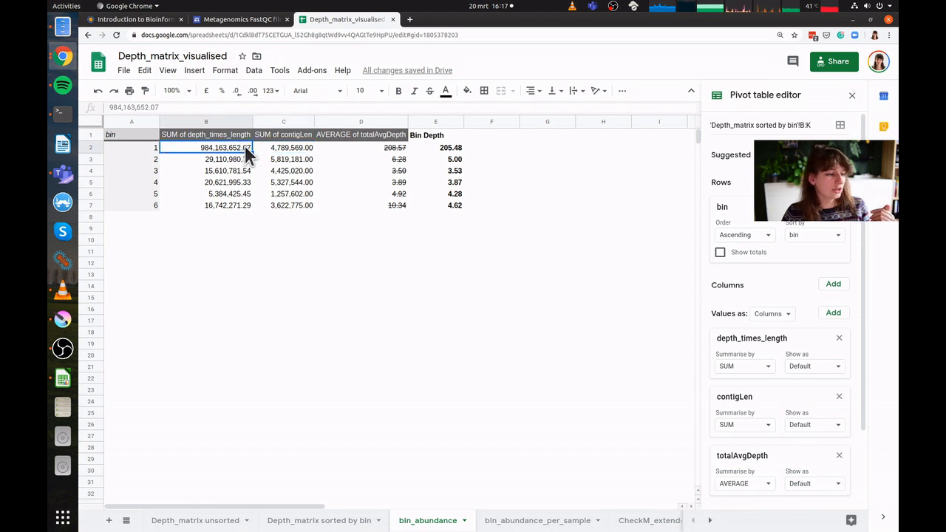
pyautogui.click(275, 148)
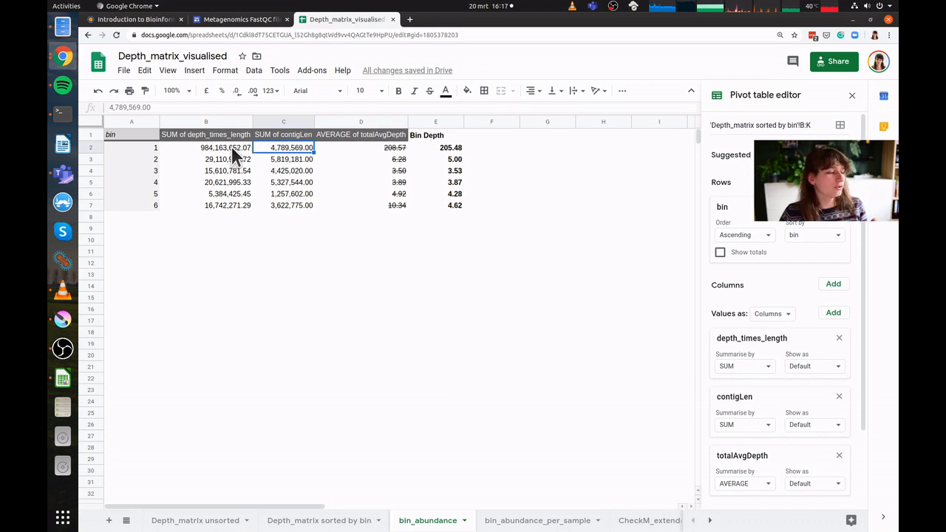
pyautogui.click(233, 146)
pyautogui.click(280, 147)
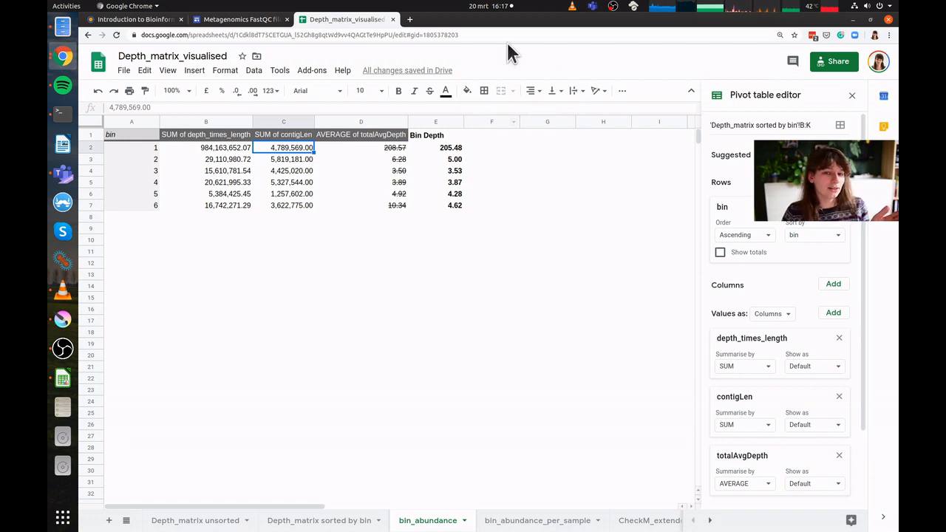
# Step: Examine the Bin Depth formulas in E2 to E6, inspect the cells referenced by E2, and leave its formula unchanged
pyautogui.click(453, 152)
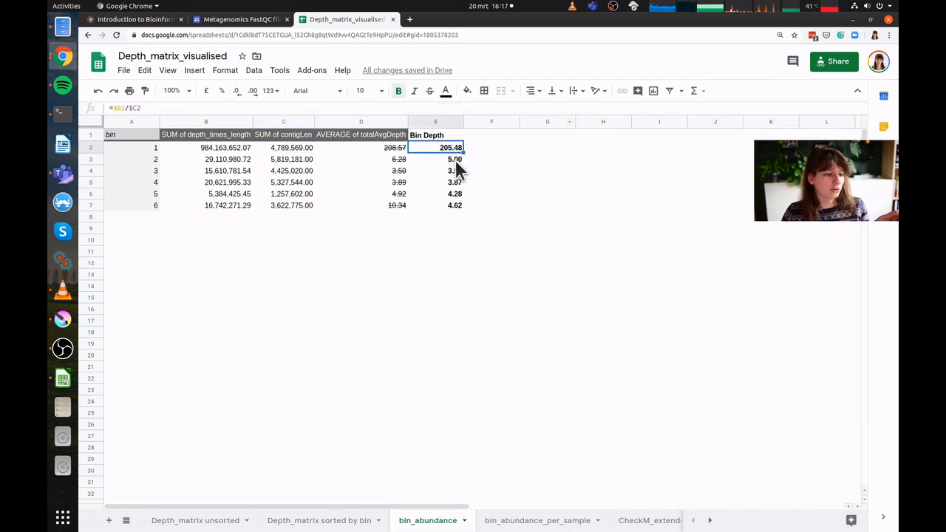
pyautogui.press('Down')
pyautogui.press('Down')
pyautogui.press('Down')
pyautogui.press('Down')
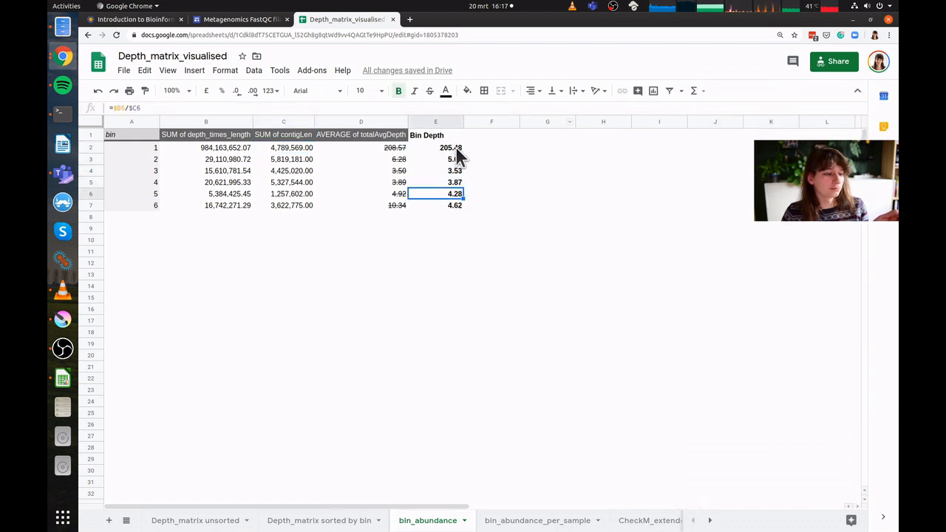
pyautogui.click(457, 149)
pyautogui.doubleClick(457, 149)
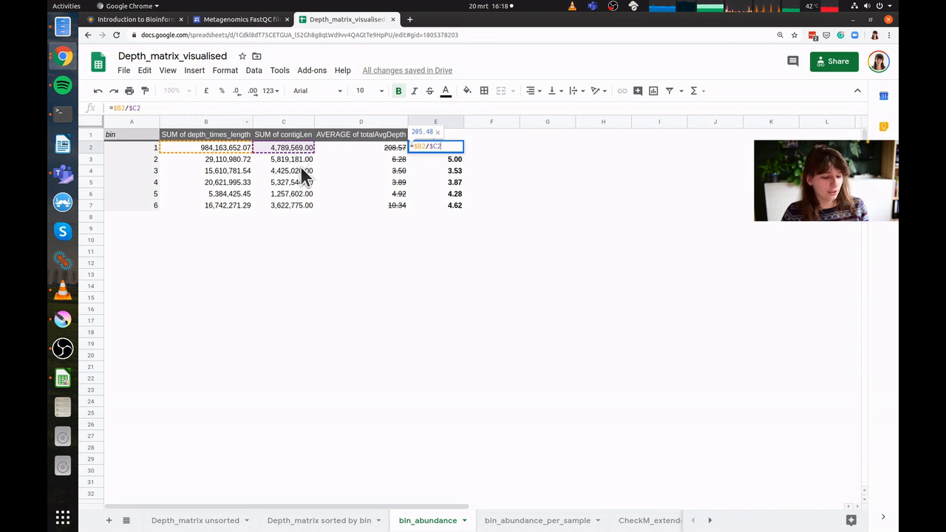
pyautogui.press('Escape')
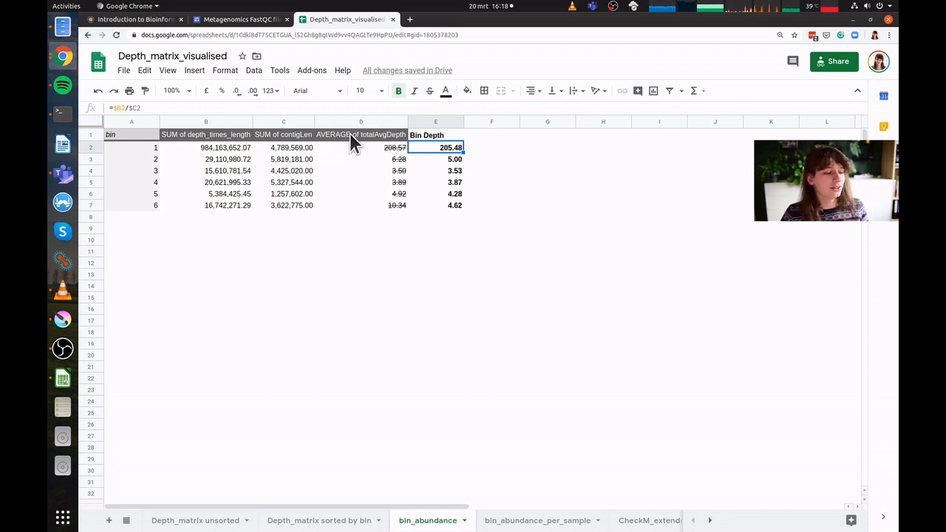
# Step: Examine the average totalAvgDepth of bin 1 and compare bin 6's average in D7 with its Bin Depth in E7
pyautogui.click(395, 147)
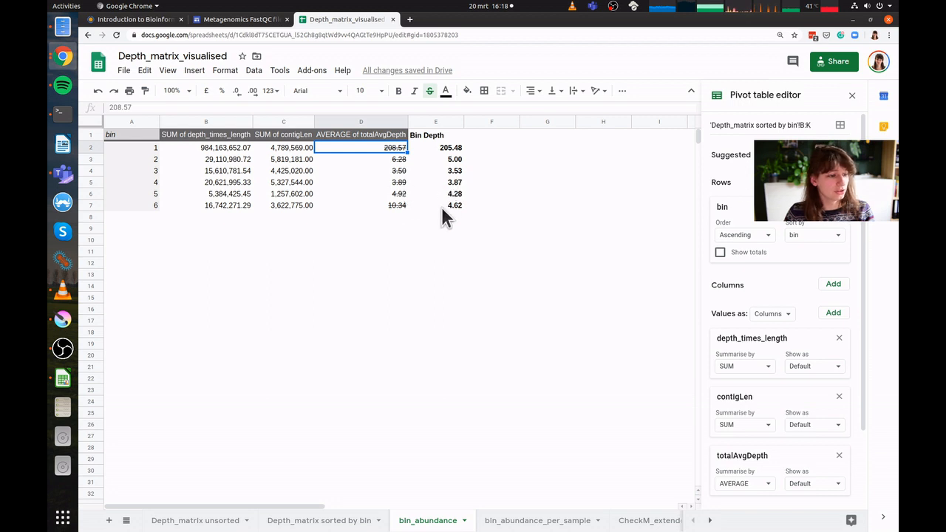
pyautogui.moveTo(391, 204); pyautogui.dragTo(416, 207)
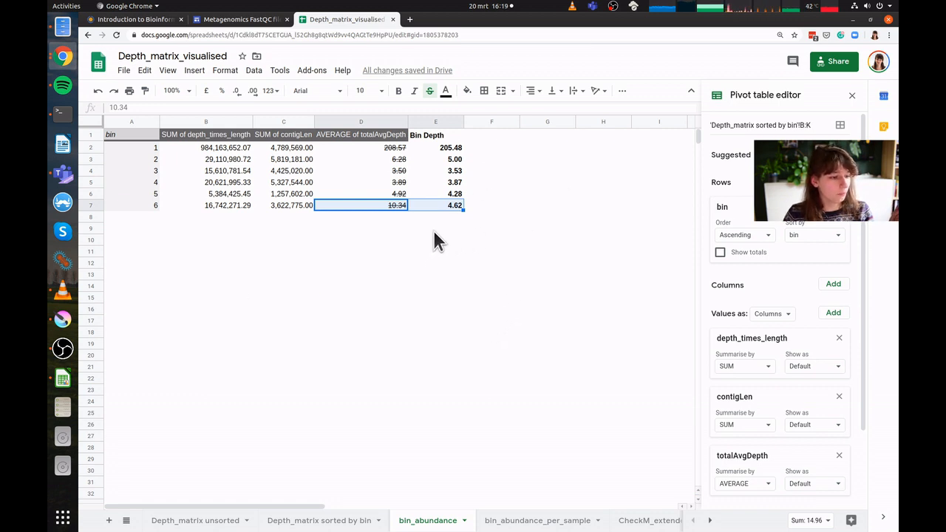
pyautogui.click(150, 205)
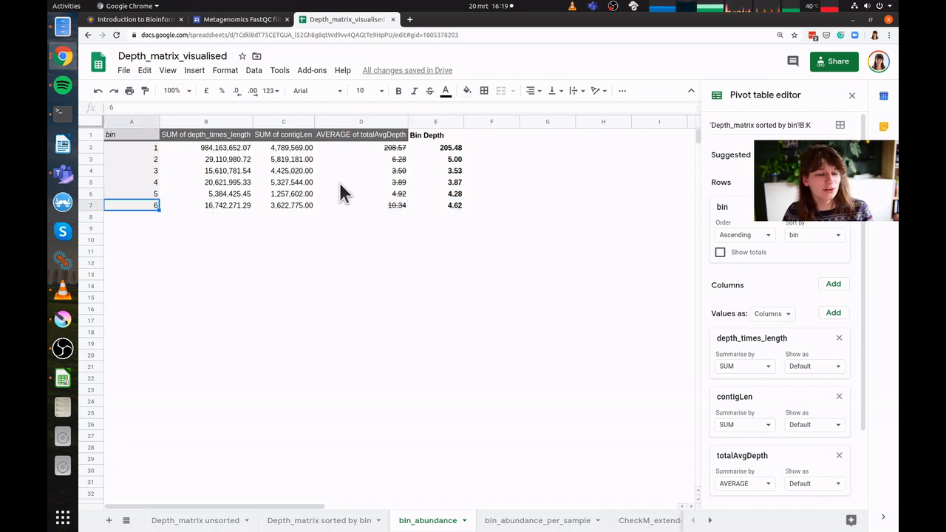
pyautogui.click(397, 204)
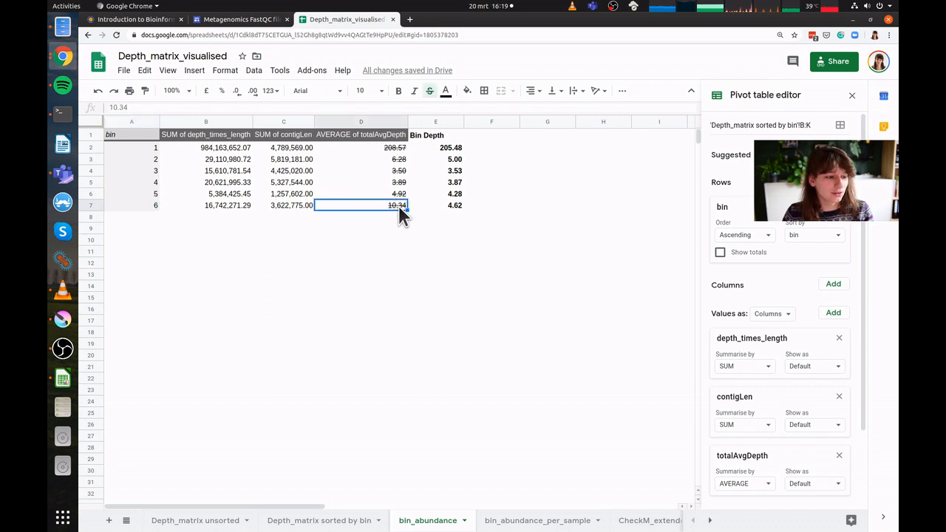
# Step: Show the bin_abundance_per_sample sheet and inspect bin 1's summed depth_times_length for E1, E2 and E3 and its summed contigLen
pyautogui.click(547, 521)
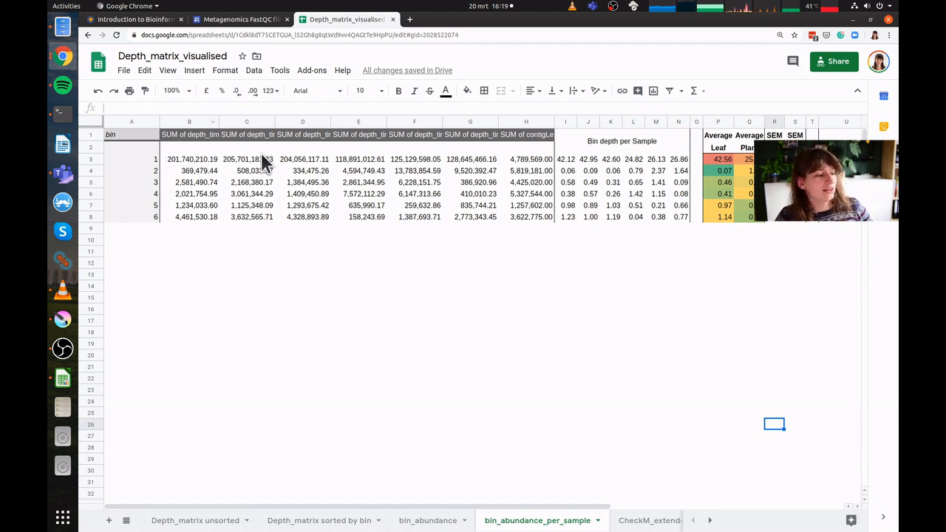
pyautogui.click(197, 159)
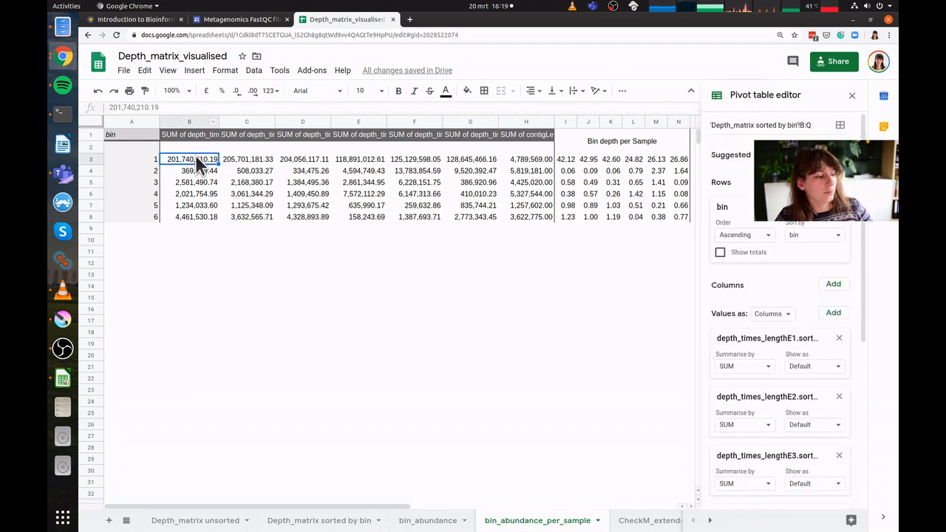
pyautogui.click(201, 134)
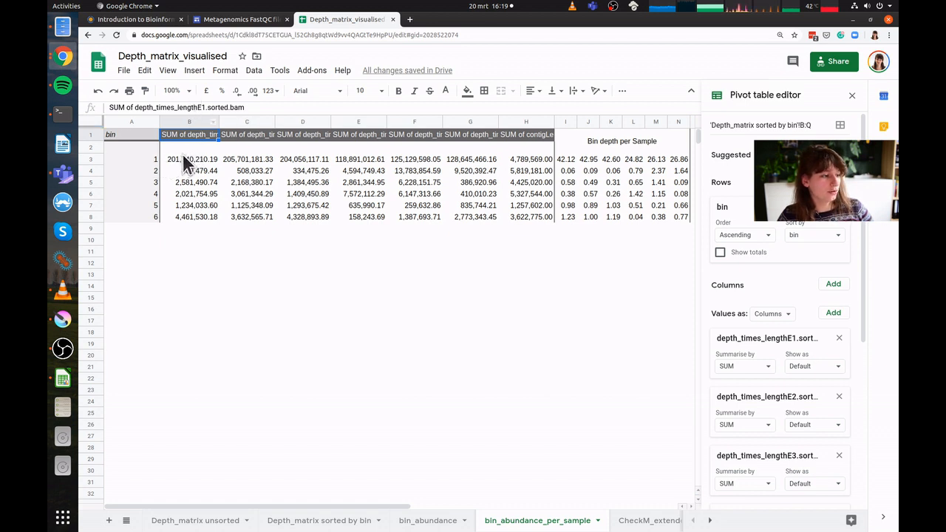
pyautogui.click(234, 159)
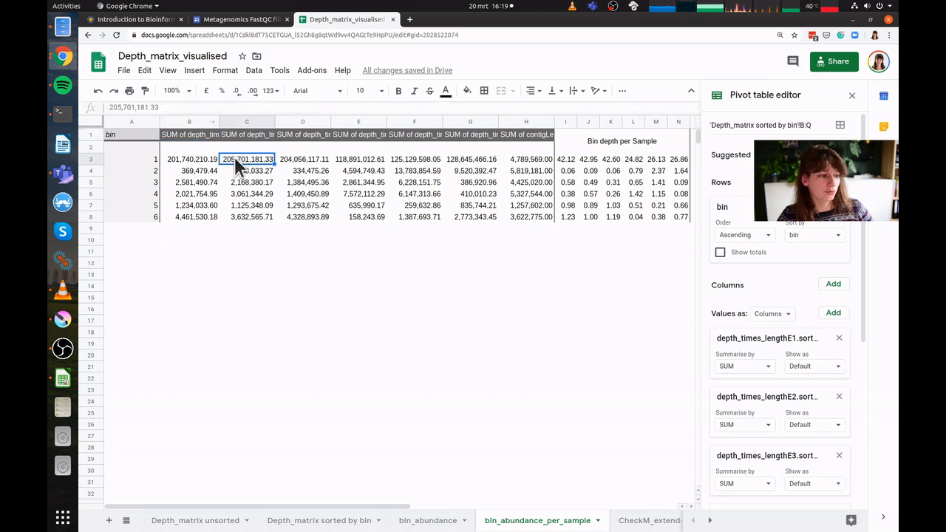
pyautogui.click(240, 136)
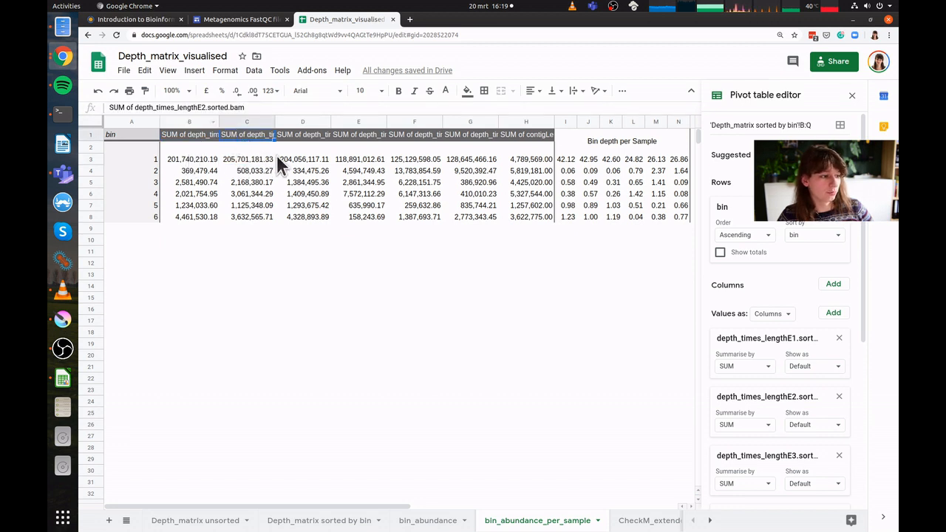
pyautogui.click(306, 158)
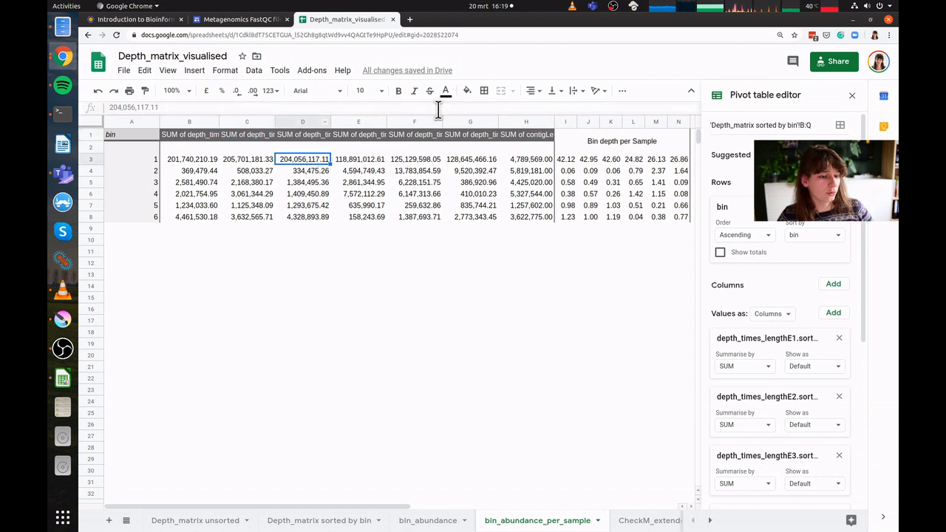
pyautogui.click(539, 155)
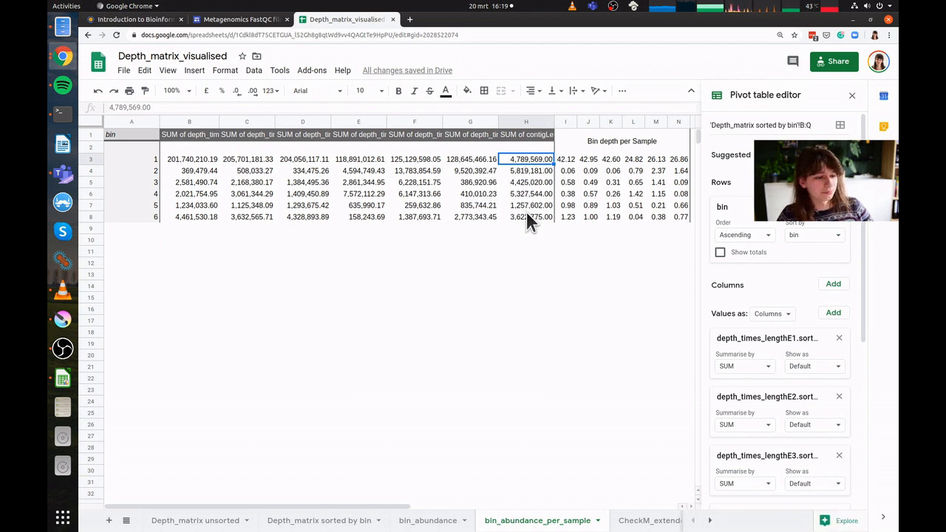
# Step: Examine bin 1's per-sample depth formula in I3 with its referenced cells, and highlight the bin depths in I3:N8
pyautogui.hscroll(3, 525, 210)
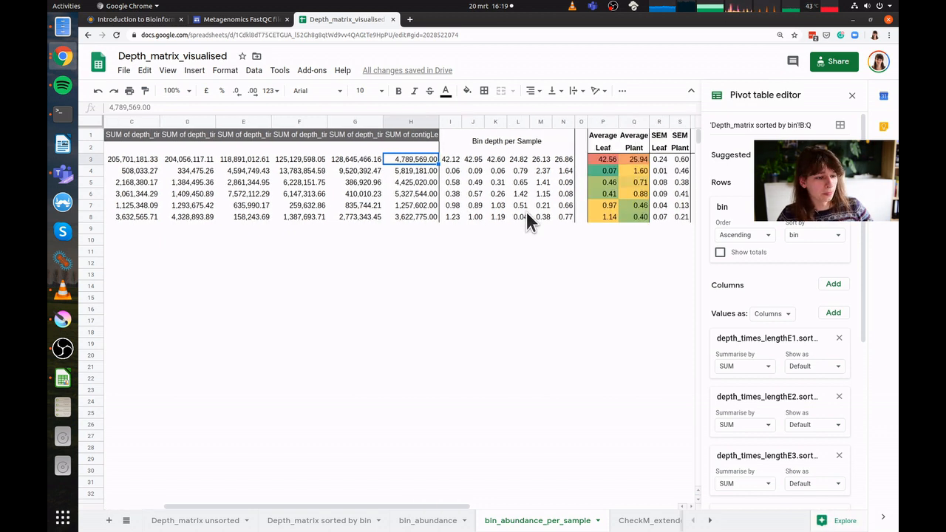
pyautogui.click(452, 162)
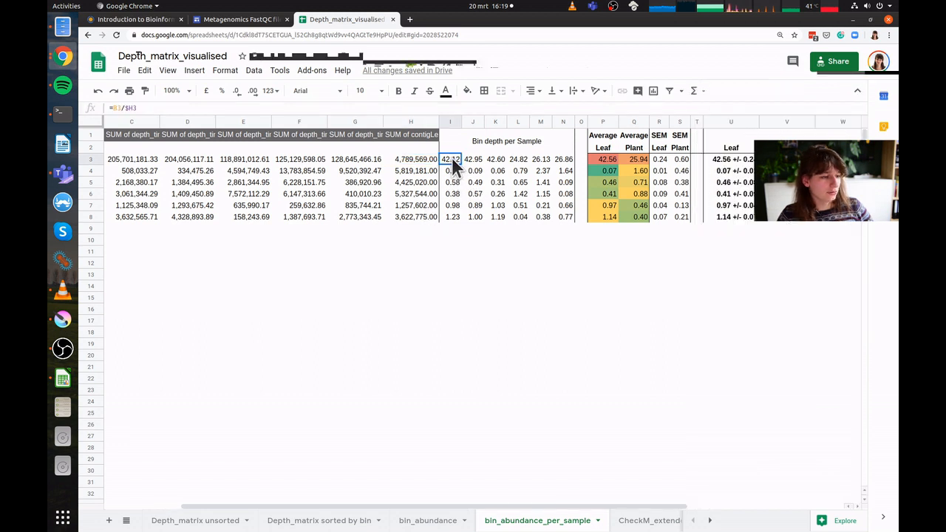
pyautogui.doubleClick(454, 161)
pyautogui.hscroll(-3, 418, 220)
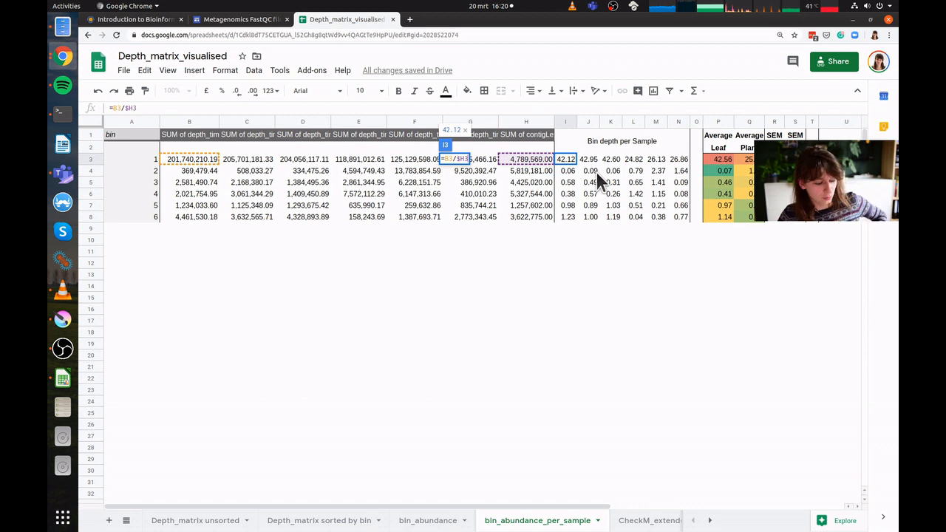
pyautogui.press('Escape')
pyautogui.moveTo(566, 214); pyautogui.dragTo(674, 159)
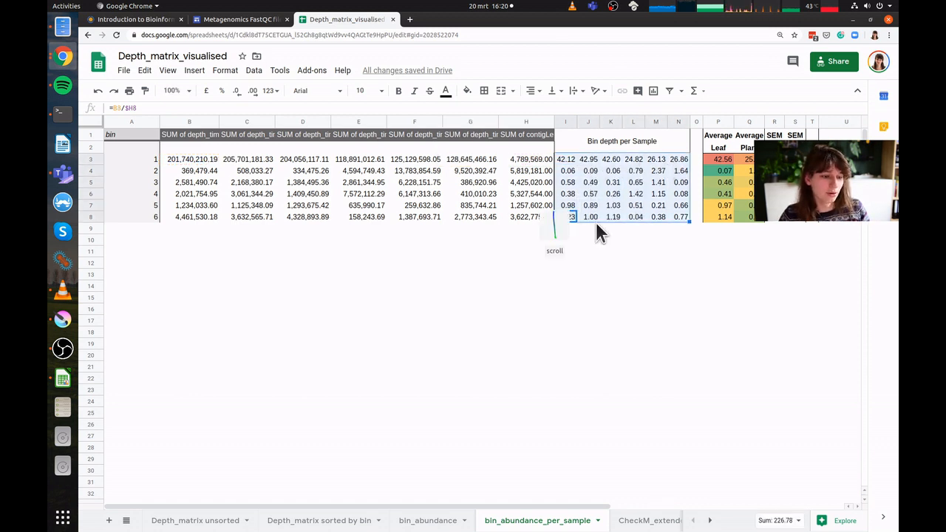
# Step: Compare bin 1's depths in the leaf samples I3:K3 and plant samples L3:N3, and inspect bin 2's leaf depths in I4:K4
pyautogui.hscroll(3, 595, 220)
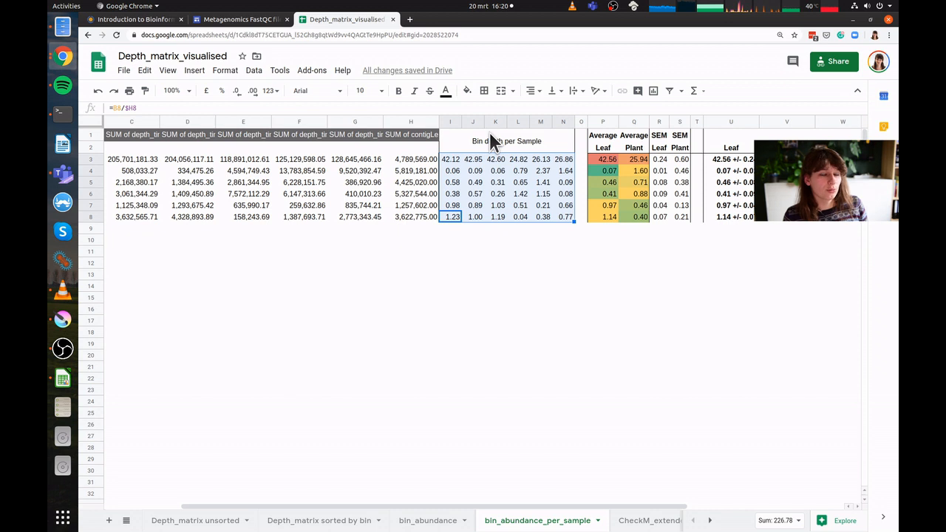
pyautogui.click(450, 158)
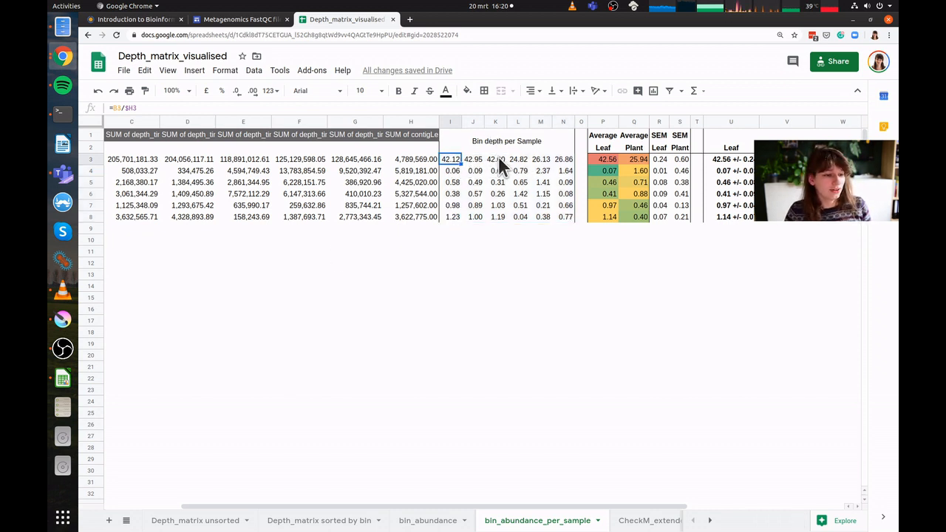
pyautogui.moveTo(496, 158); pyautogui.dragTo(451, 158)
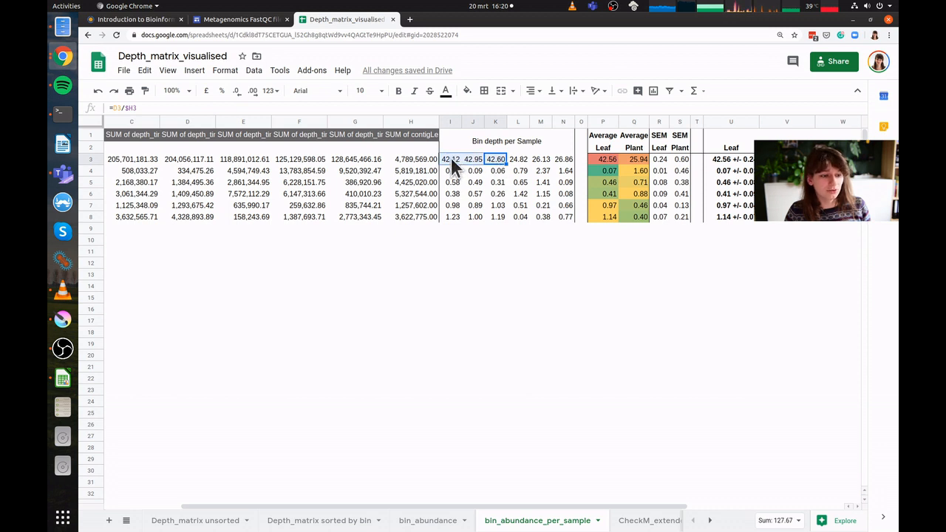
pyautogui.click(520, 160)
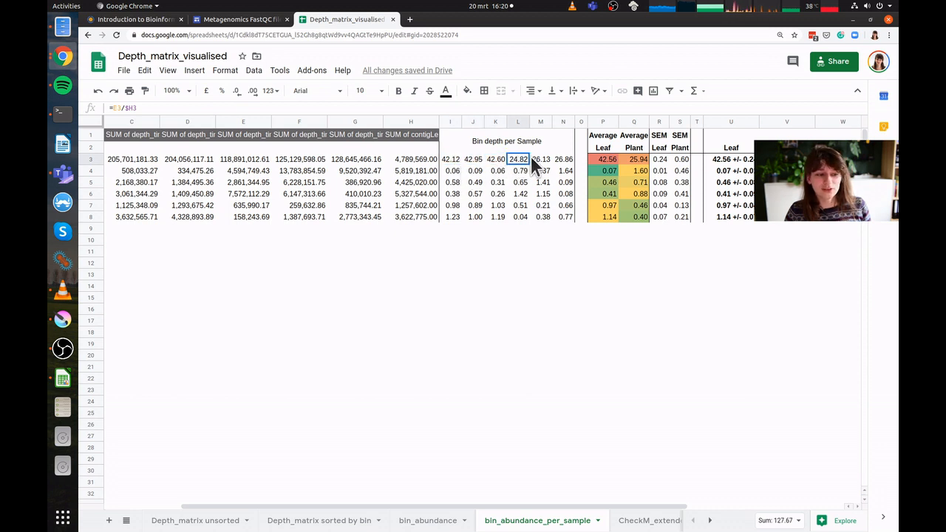
pyautogui.moveTo(533, 164); pyautogui.dragTo(562, 158)
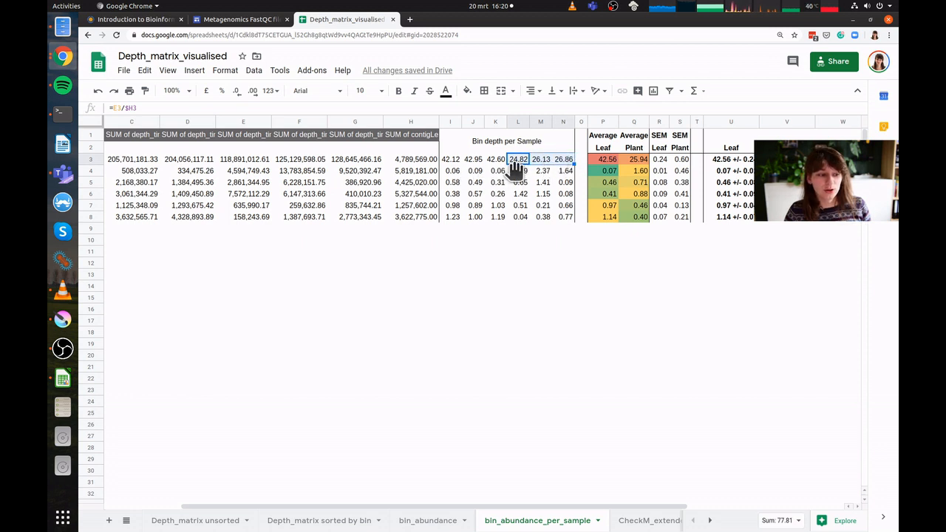
pyautogui.moveTo(452, 170); pyautogui.dragTo(498, 171)
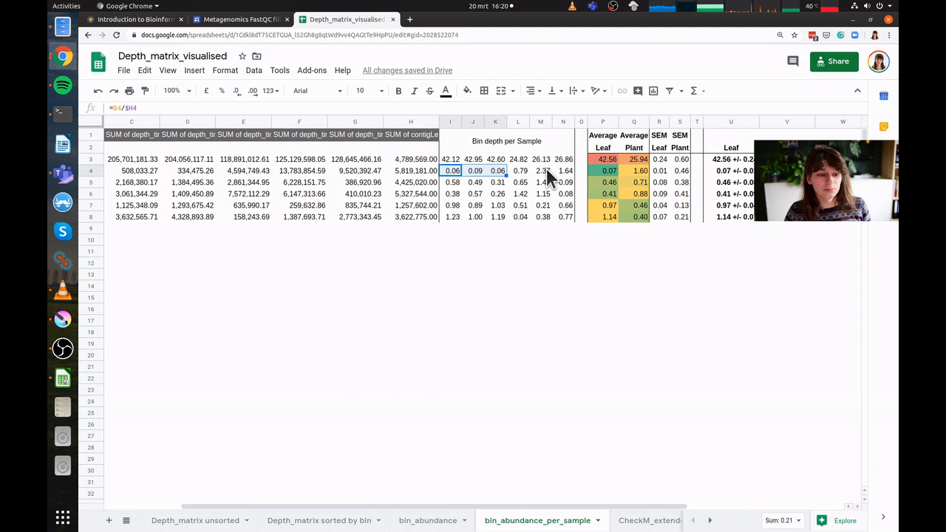
# Step: Inspect the Average Leaf and Average Plant values for bin 2, and compare bin 1's averages in P3:Q3
pyautogui.click(608, 178)
pyautogui.click(630, 177)
pyautogui.click(607, 177)
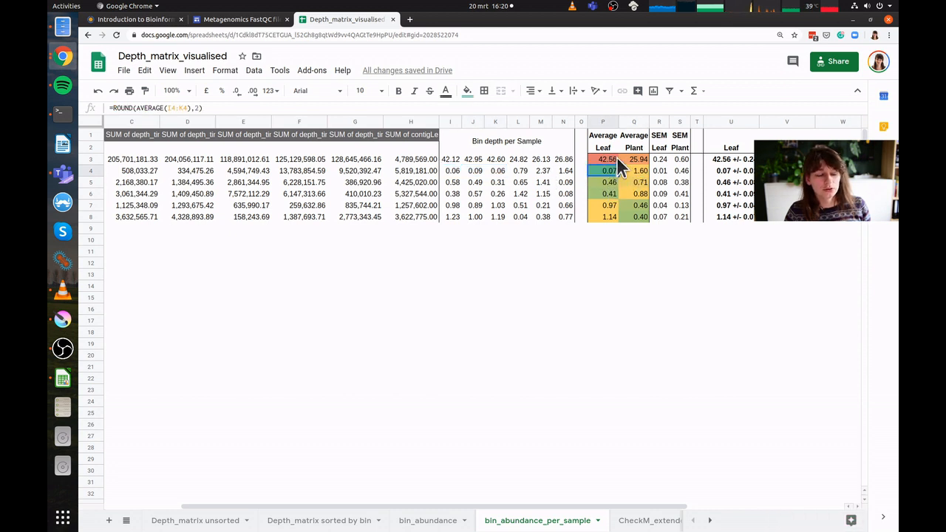
pyautogui.click(605, 149)
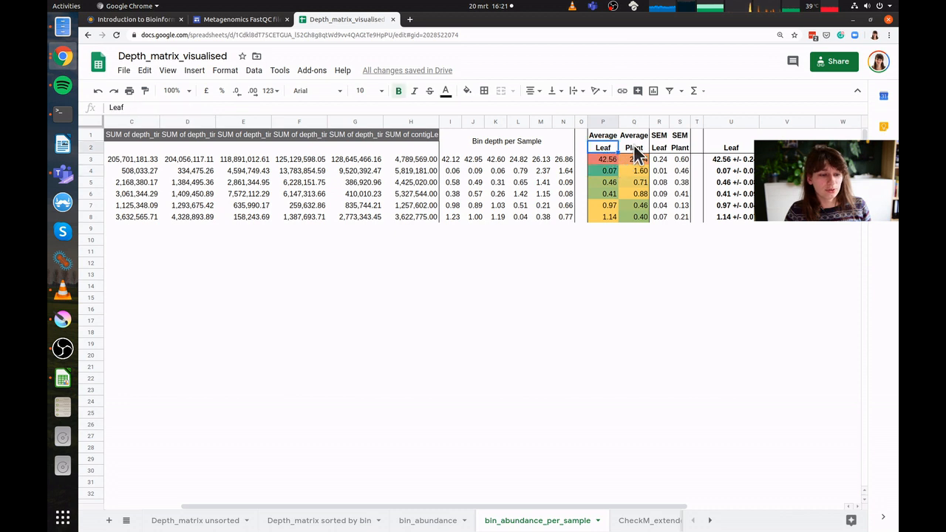
pyautogui.moveTo(610, 159); pyautogui.dragTo(630, 161)
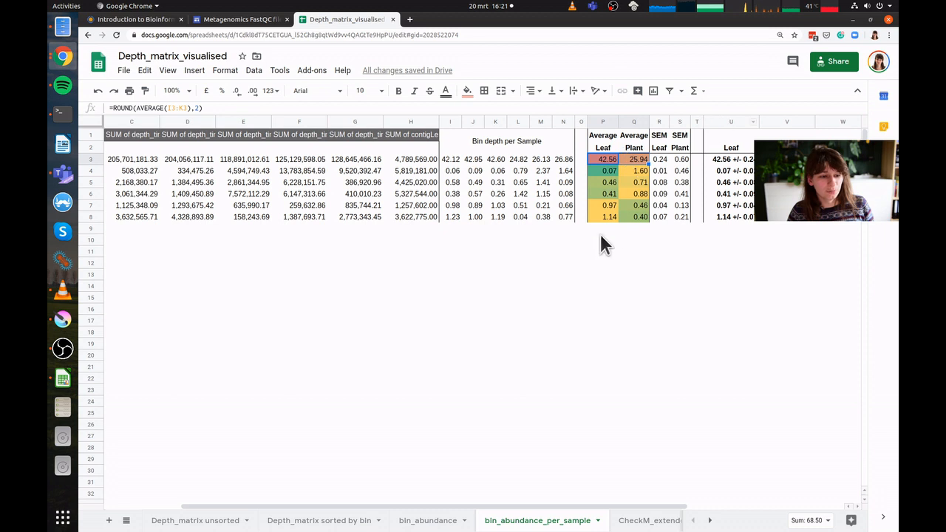
# Step: Copy bin 2's Average Leaf formula from P4 into P5 for bin 3
pyautogui.click(609, 171)
pyautogui.hotkey('ctrl', 'c')
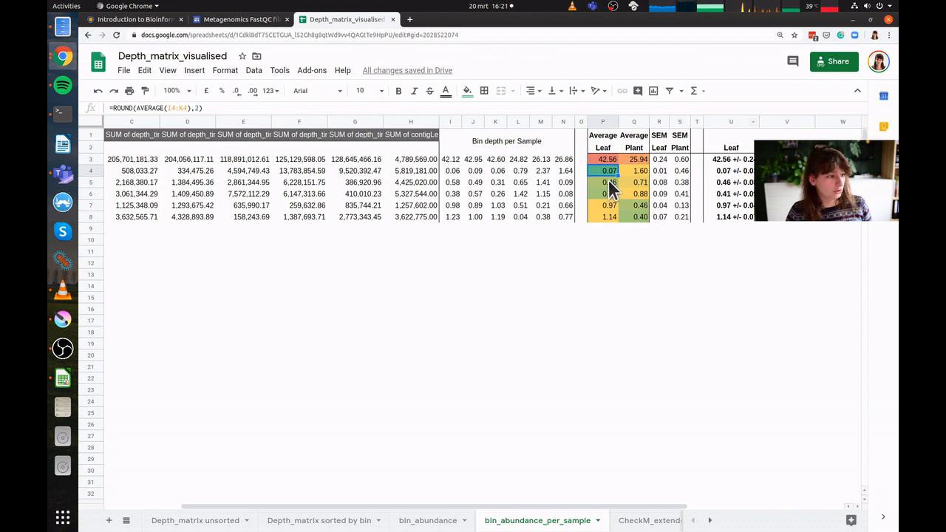
pyautogui.click(609, 183)
pyautogui.hotkey('ctrl', 'v')
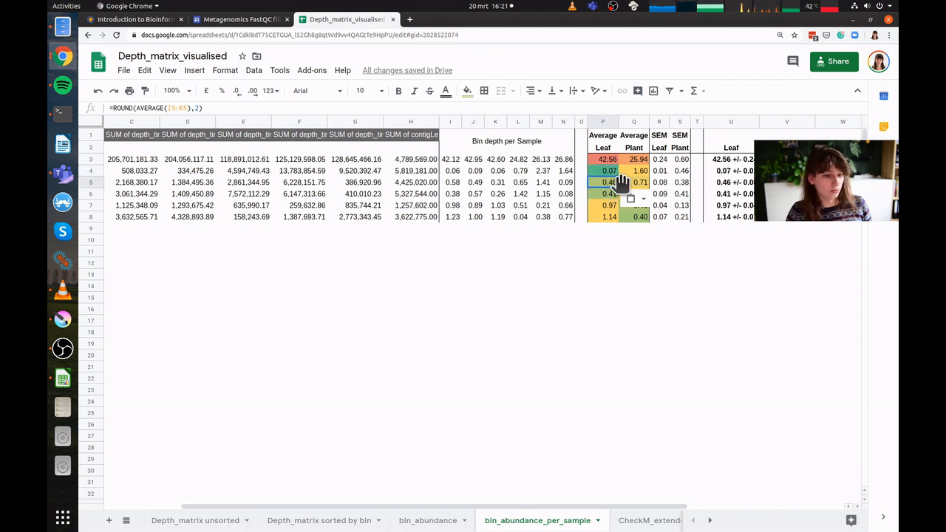
# Step: Compare the Average Leaf depths of bins 2 to 4 with those of bins 5 and 6, including their Average Plant depths in Q7:Q8
pyautogui.click(609, 171)
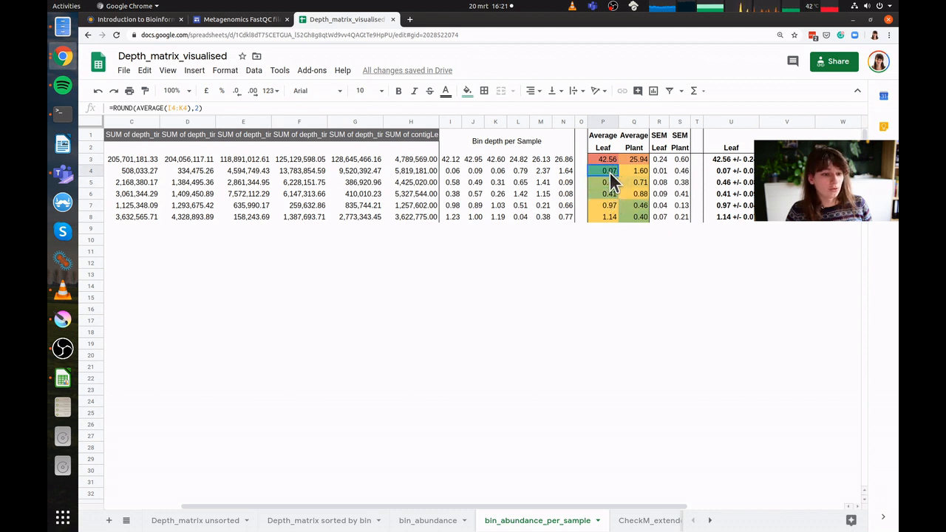
pyautogui.moveTo(609, 171)
pyautogui.mouseDown()
pyautogui.moveTo(608, 191)
pyautogui.moveTo(641, 182)
pyautogui.moveTo(640, 192)
pyautogui.moveTo(611, 180)
pyautogui.moveTo(613, 169)
pyautogui.mouseUp()
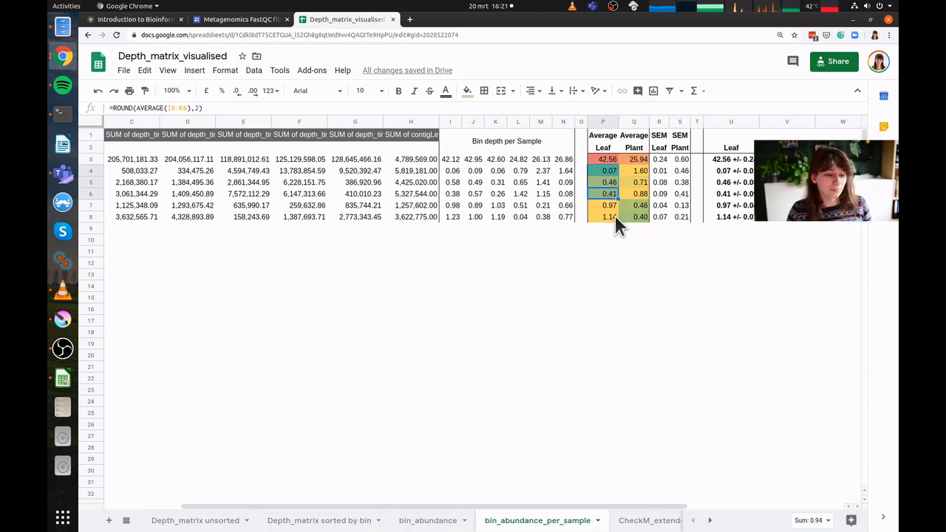
pyautogui.moveTo(606, 206); pyautogui.dragTo(612, 218)
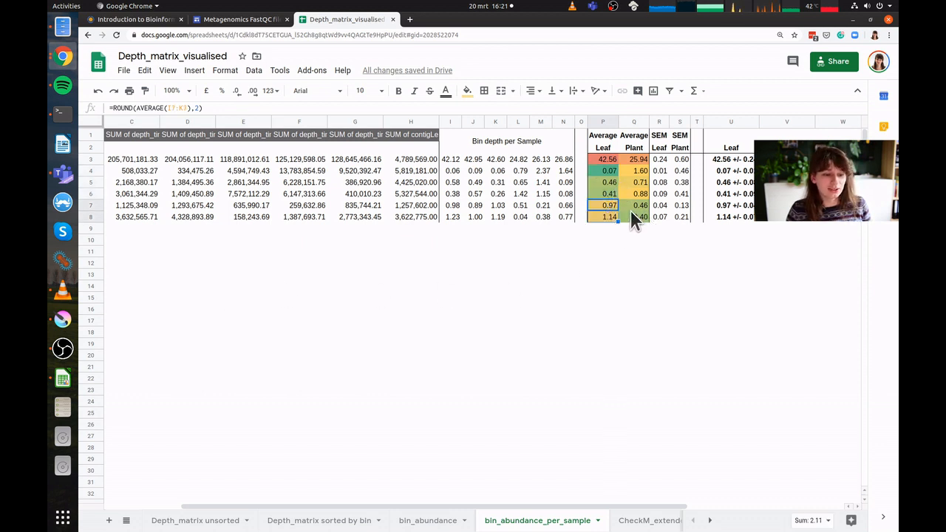
pyautogui.moveTo(639, 207); pyautogui.dragTo(639, 217)
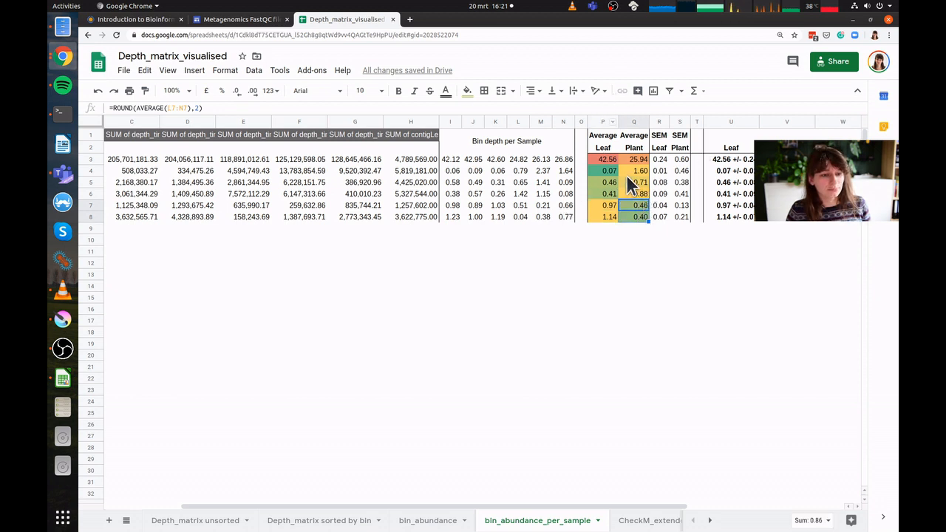
# Step: Check the Depth_matrix unsorted sheet, return to bin_abundance_per_sample and highlight the leaf and plant averages with their SEM columns
pyautogui.click(200, 521)
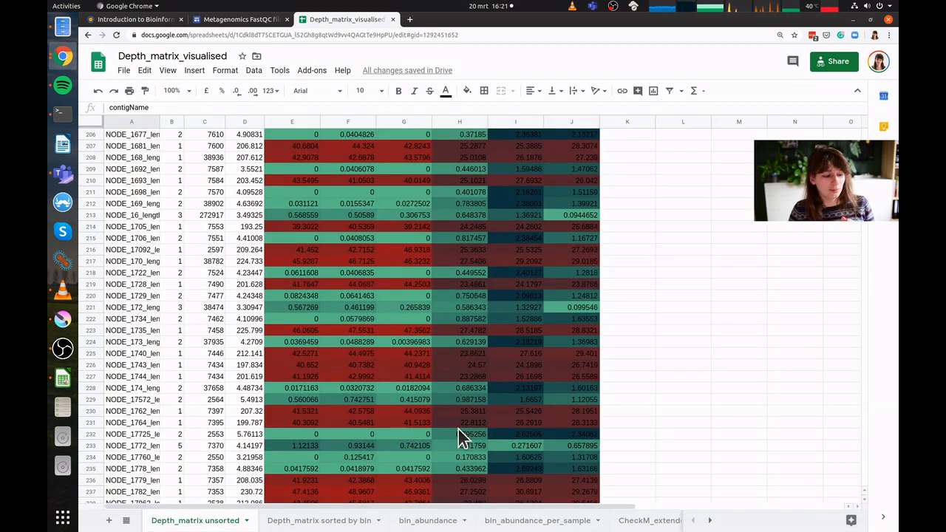
pyautogui.click(545, 521)
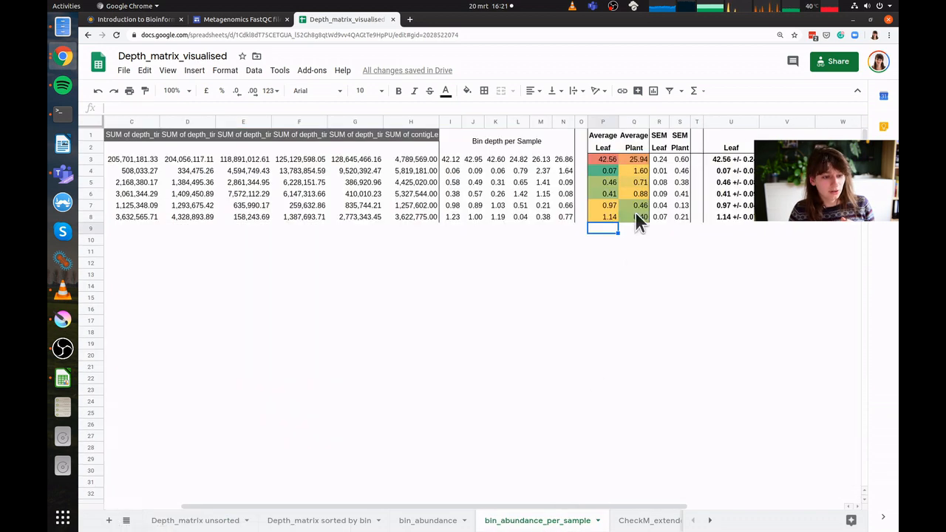
pyautogui.moveTo(600, 216); pyautogui.dragTo(680, 135)
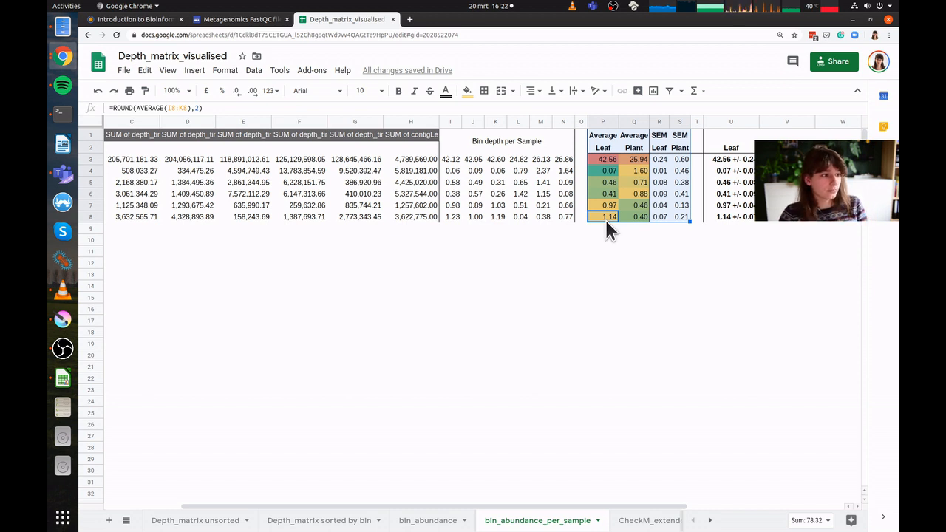
# Step: View the depth matrix visualised page of the Metagenomics FastQC files site and switch to the Topic_2 Metagenomics files in CoCalc
pyautogui.click(244, 20)
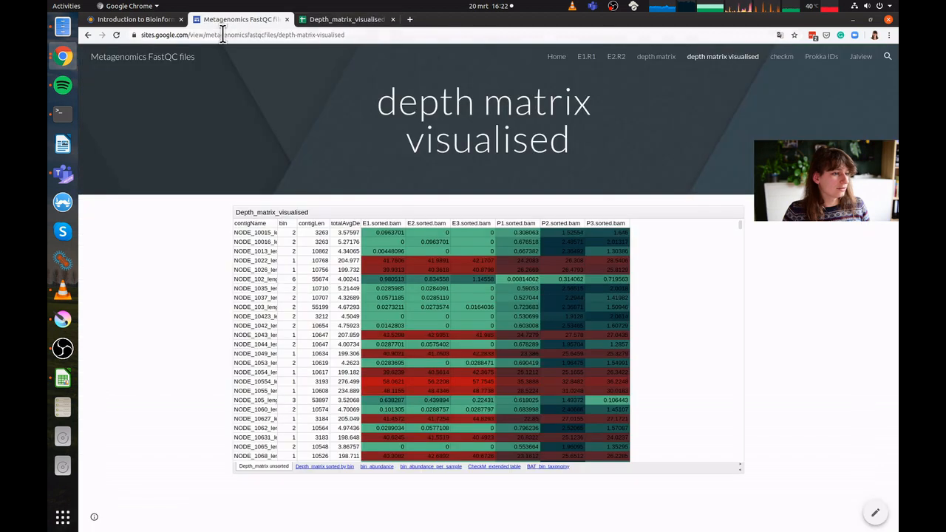
pyautogui.click(151, 19)
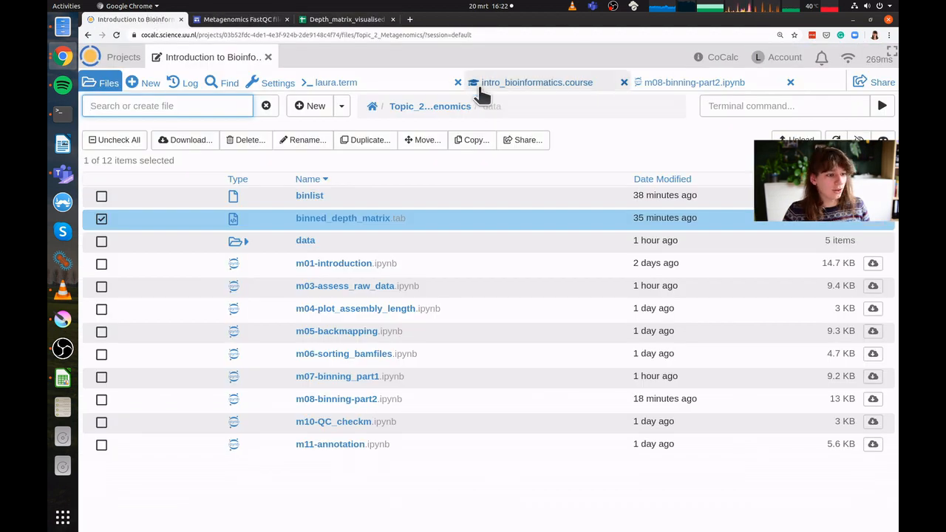